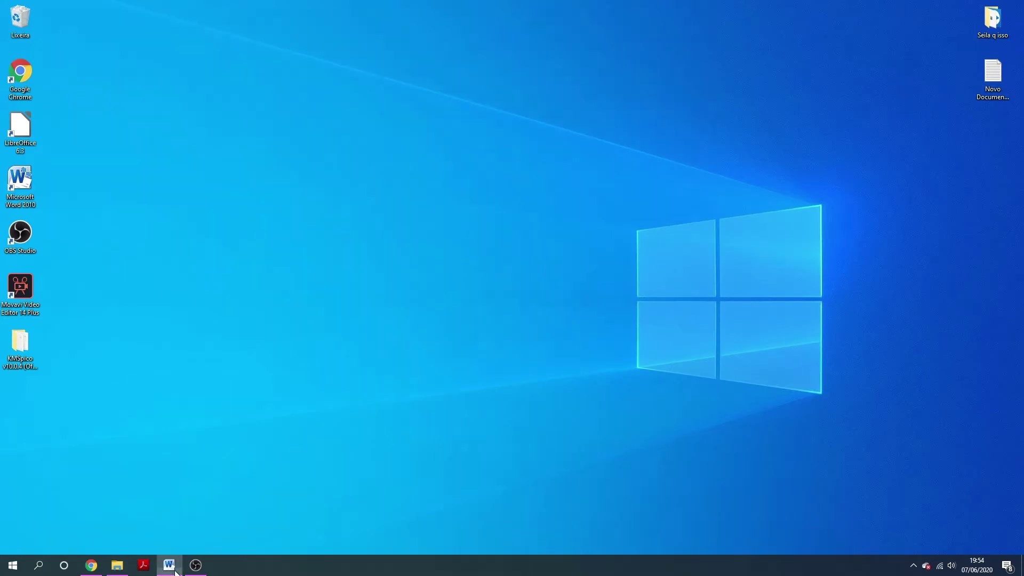
# - Switch to the Word document and delete the title line "Uso de Tabelas na produção de atividades" above the intro paragraph
pyautogui.click(169, 565)
pyautogui.scroll(15, 549, 427)
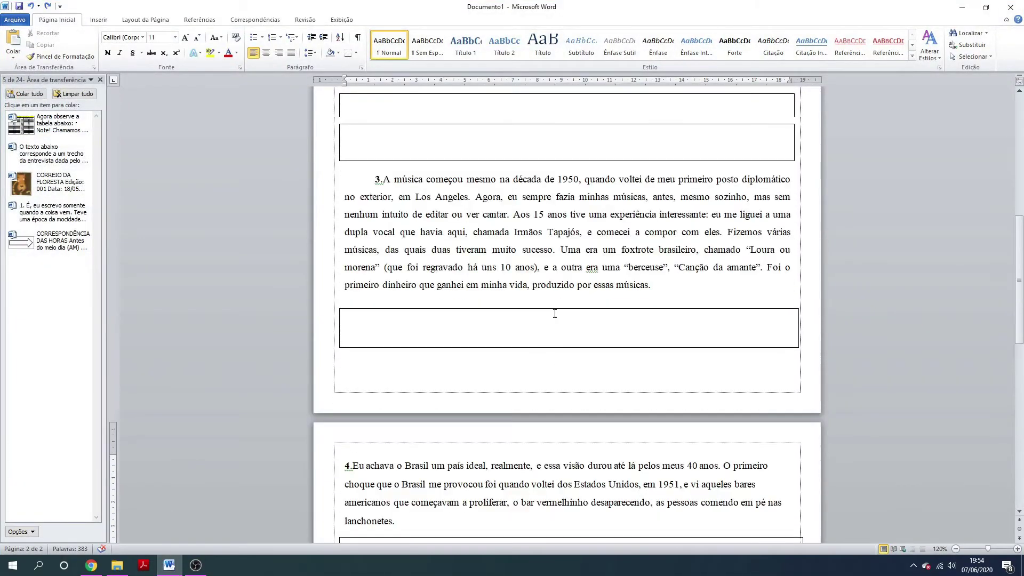
pyautogui.scroll(4, 556, 309)
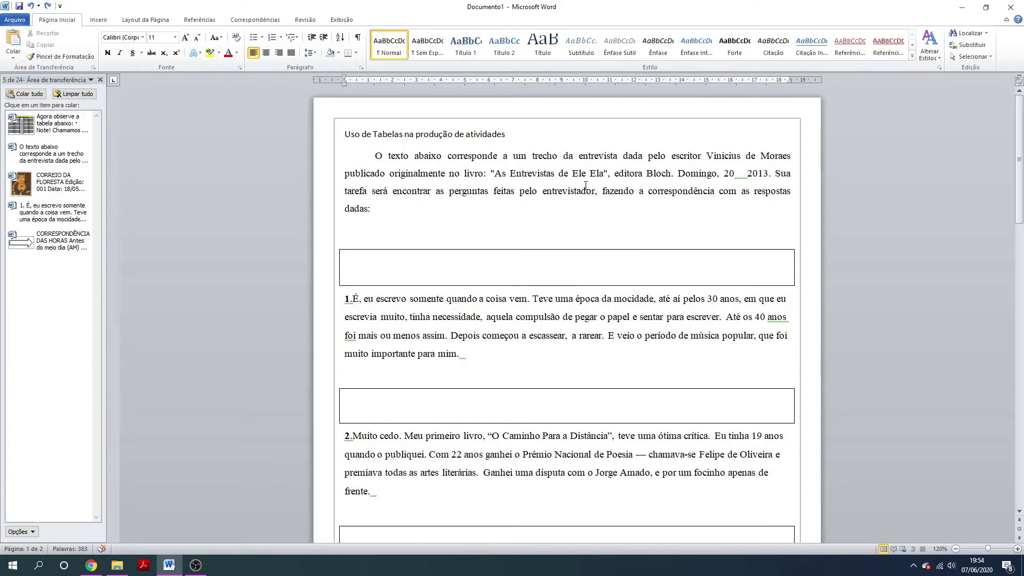
pyautogui.tripleClick(513, 140)
pyautogui.press('Delete')
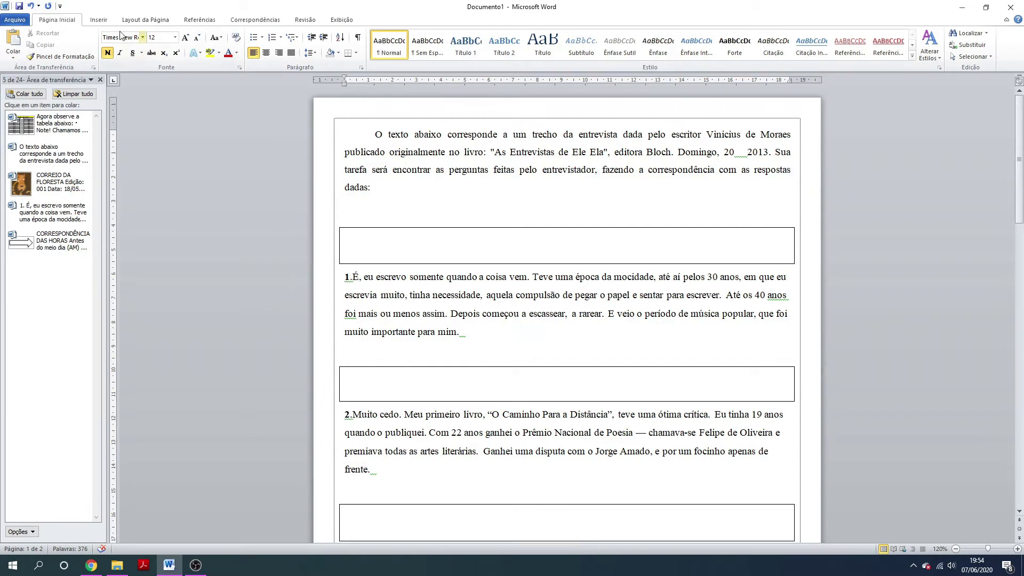
# - Insert a table with 3 columns and 7 rows directly below the intro paragraph
pyautogui.click(98, 20)
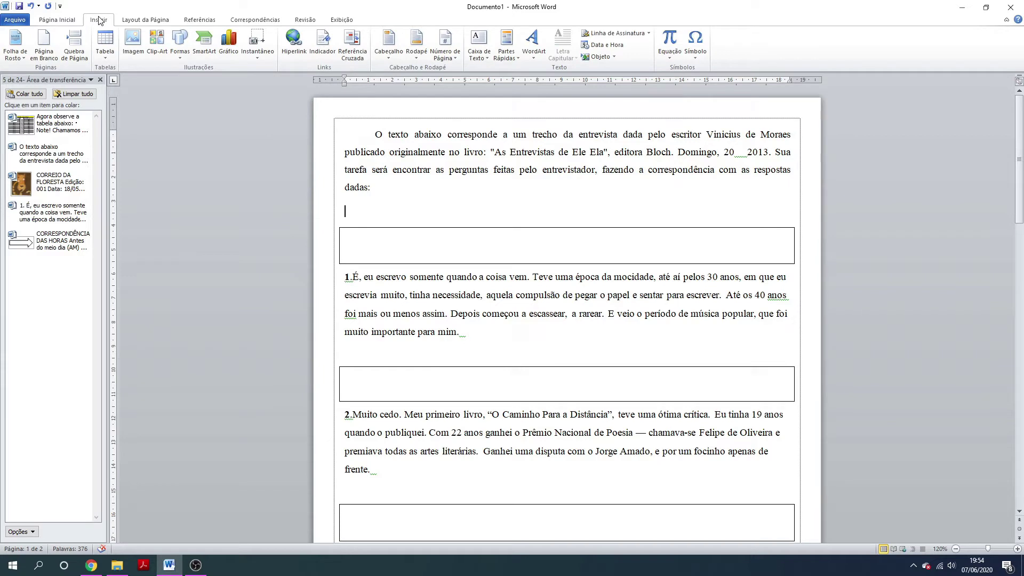
pyautogui.click(106, 59)
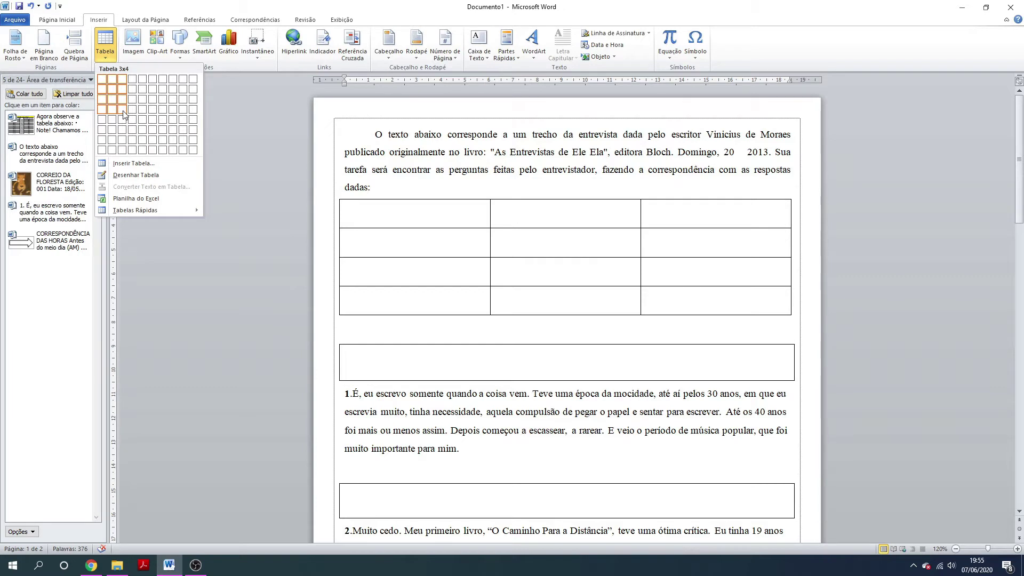
pyautogui.click(123, 140)
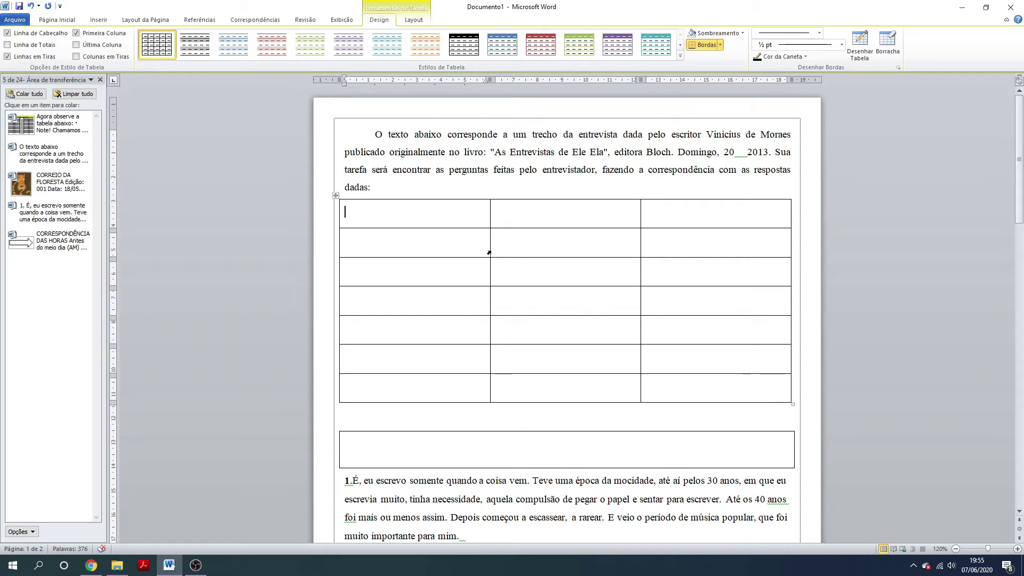
# - Widen the table's first column to slightly over half the width and reduce the middle column to a narrow strip
pyautogui.moveTo(489, 249); pyautogui.dragTo(567, 258)
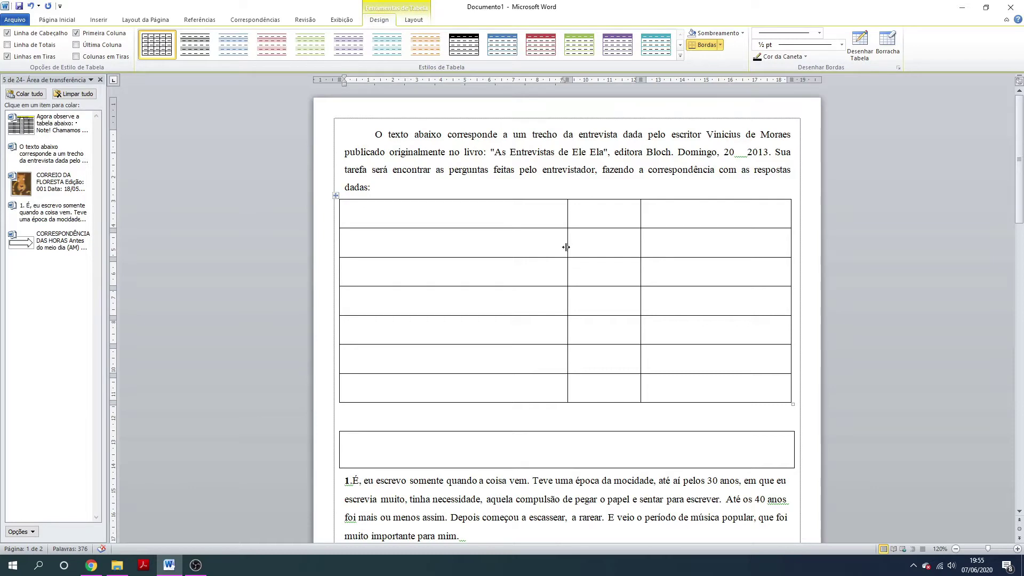
pyautogui.moveTo(567, 247); pyautogui.dragTo(591, 251)
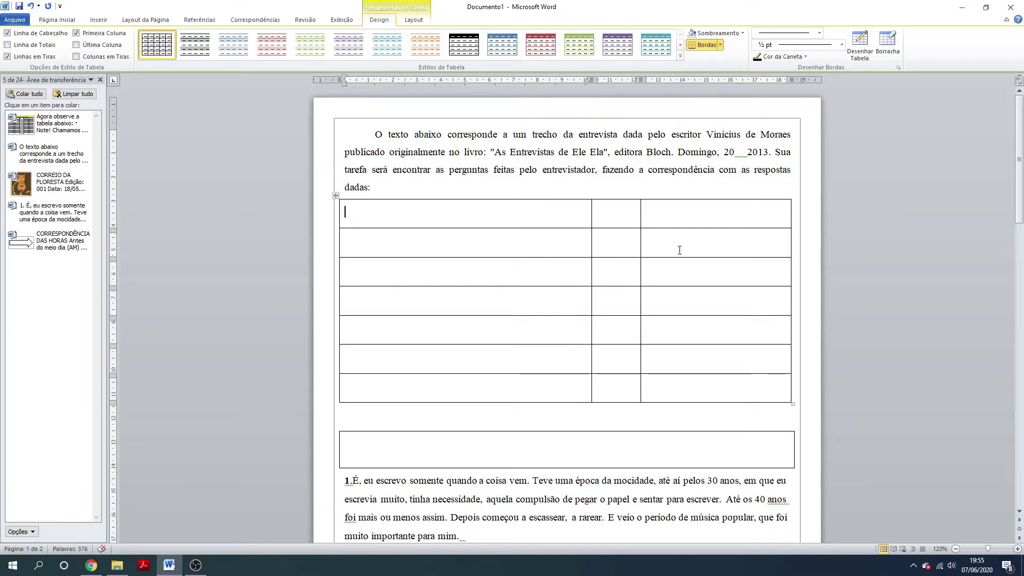
pyautogui.moveTo(640, 249); pyautogui.dragTo(609, 259)
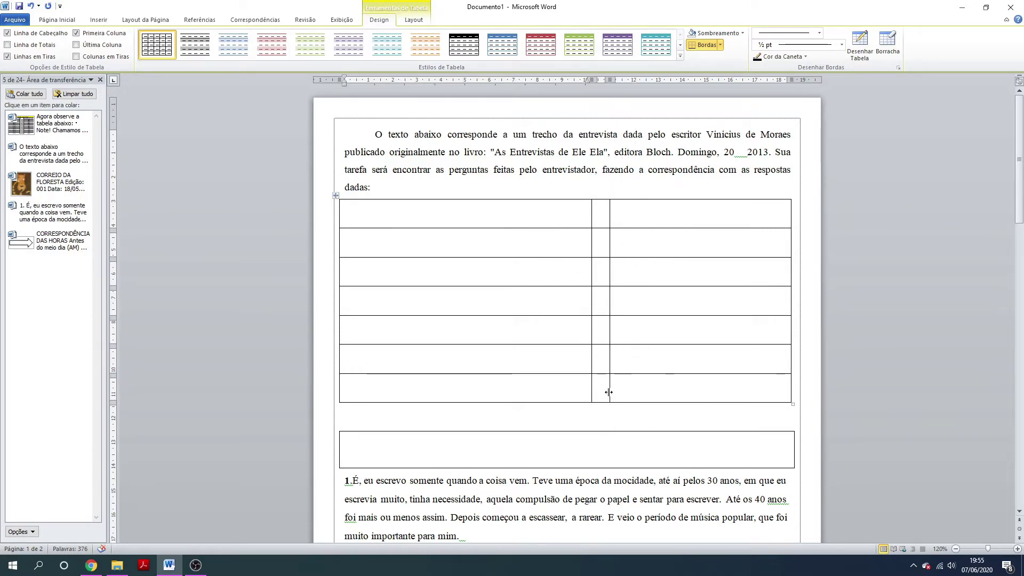
# - Move answer 1 into the first column of the table's first row and justify its text
pyautogui.scroll(-2, 483, 328)
pyautogui.click(353, 420)
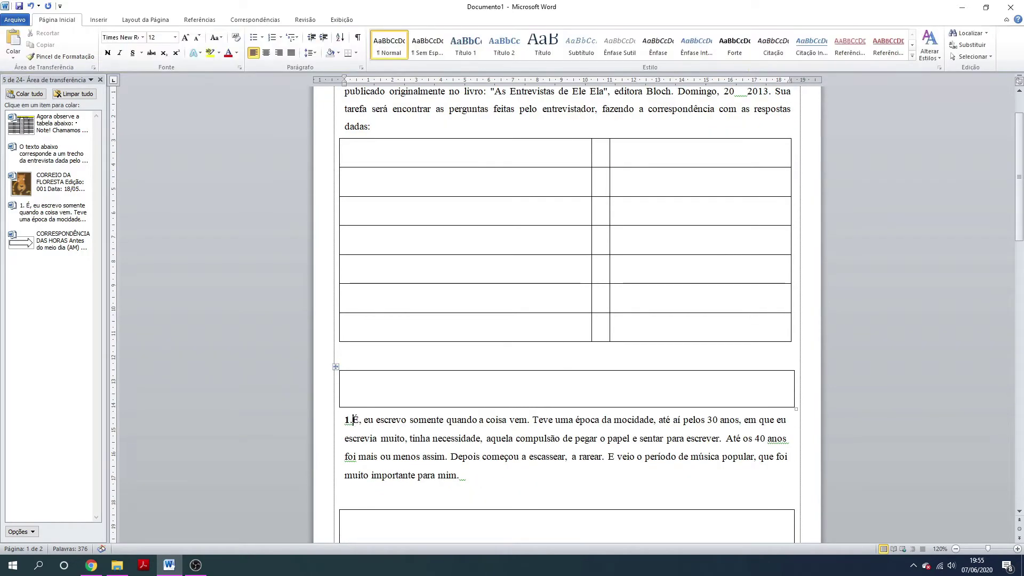
pyautogui.moveTo(461, 474); pyautogui.dragTo(398, 162)
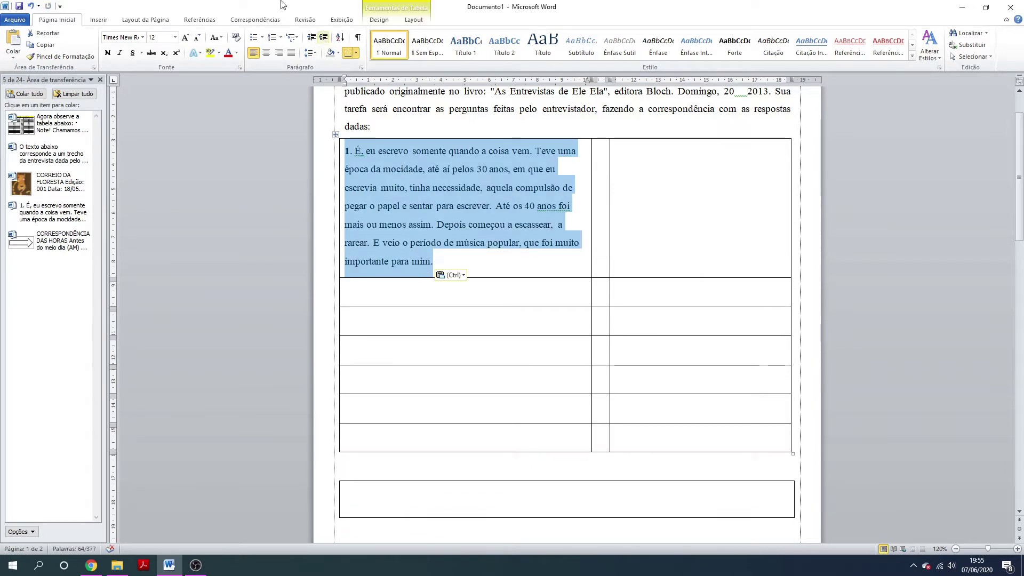
pyautogui.click(291, 52)
# - Move answer 2 into the first column of the table's third row and justify its text
pyautogui.scroll(-3, 482, 379)
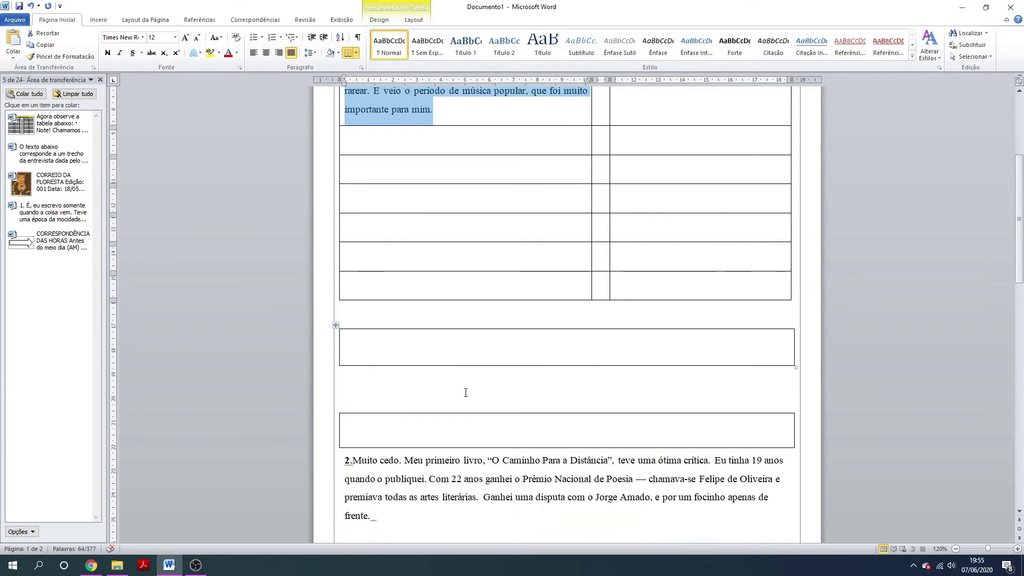
pyautogui.moveTo(372, 516); pyautogui.dragTo(382, 177)
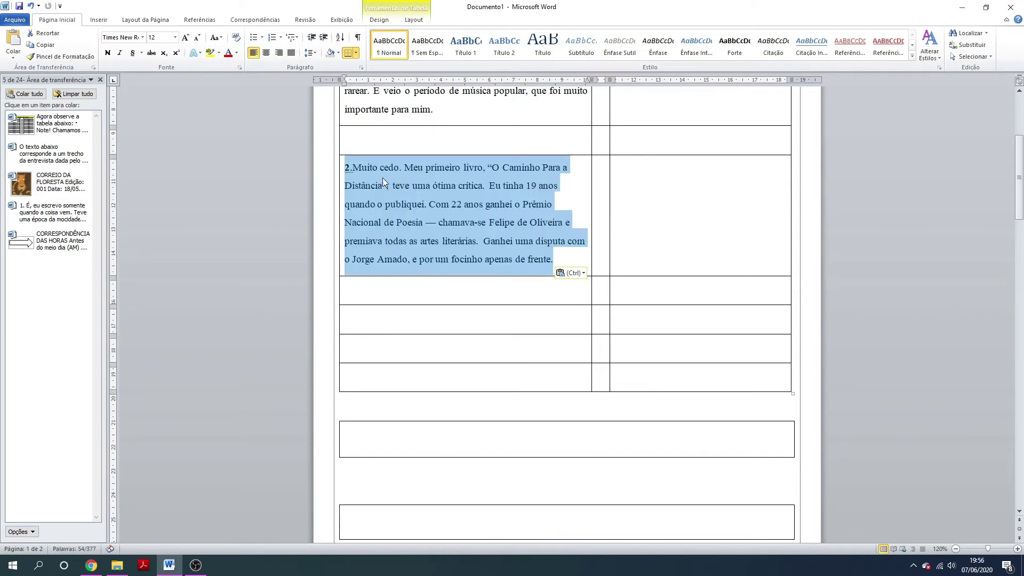
pyautogui.click(353, 169)
pyautogui.scroll(-1, 477, 420)
pyautogui.moveTo(553, 200); pyautogui.dragTo(345, 108)
pyautogui.hotkey('ctrl', 'j')
# - Move answer 3 into the first column of the table's fifth row and justify its text
pyautogui.scroll(-5, 464, 452)
pyautogui.click(382, 411)
pyautogui.moveTo(651, 516); pyautogui.dragTo(375, 411)
pyautogui.moveTo(480, 446); pyautogui.dragTo(408, 202)
# - Move answer 4 into the first column of the table's seventh row and justify its text
pyautogui.scroll(-10, 566, 320)
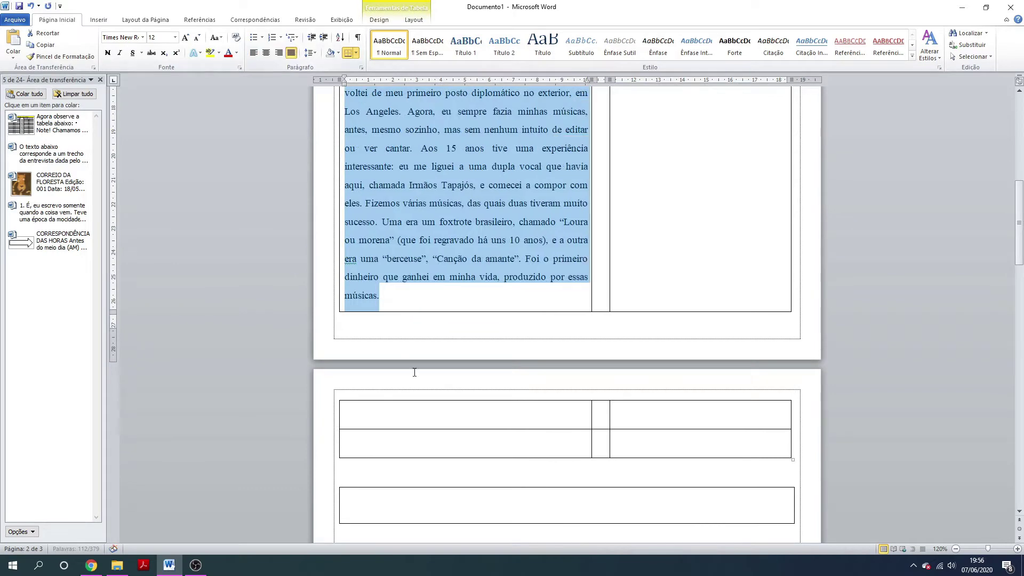
pyautogui.moveTo(395, 352); pyautogui.dragTo(345, 297)
pyautogui.moveTo(373, 320); pyautogui.dragTo(481, 322)
pyautogui.scroll(6, 626, 407)
pyautogui.scroll(-10, 457, 274)
pyautogui.moveTo(347, 152); pyautogui.dragTo(518, 531)
# - Move the questions "Você ficou famoso como poeta..." and "E quando você começou a fazer música?" into the third column beside answers 1 and 2
pyautogui.moveTo(651, 194); pyautogui.dragTo(344, 194)
pyautogui.moveTo(517, 193); pyautogui.dragTo(699, 105)
pyautogui.scroll(-10, 605, 423)
pyautogui.moveTo(515, 275); pyautogui.dragTo(699, 107)
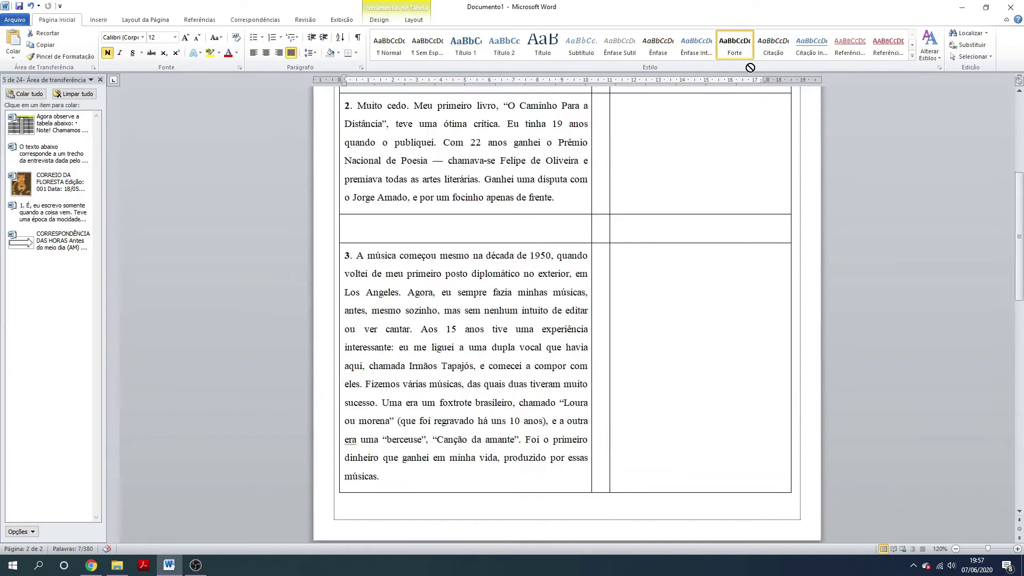
# - Move the questions "Qual era a visão que você tinha do Brasil..." and "Você tem algum método de trabalho..." beside answers 3 and 4
pyautogui.scroll(-10, 576, 405)
pyautogui.moveTo(657, 292); pyautogui.dragTo(670, 373)
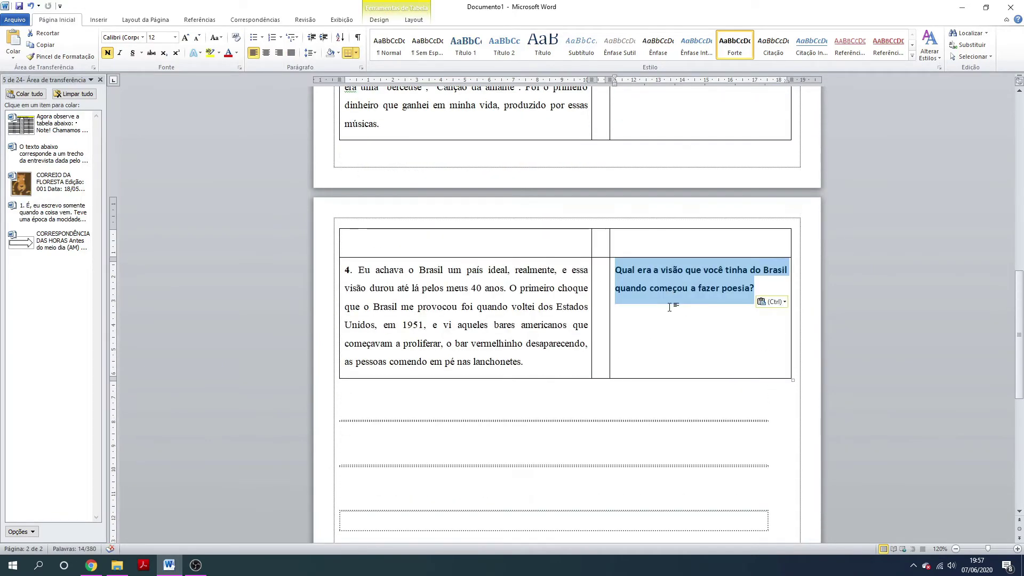
pyautogui.scroll(-10, 681, 358)
pyautogui.moveTo(393, 221); pyautogui.dragTo(688, 96)
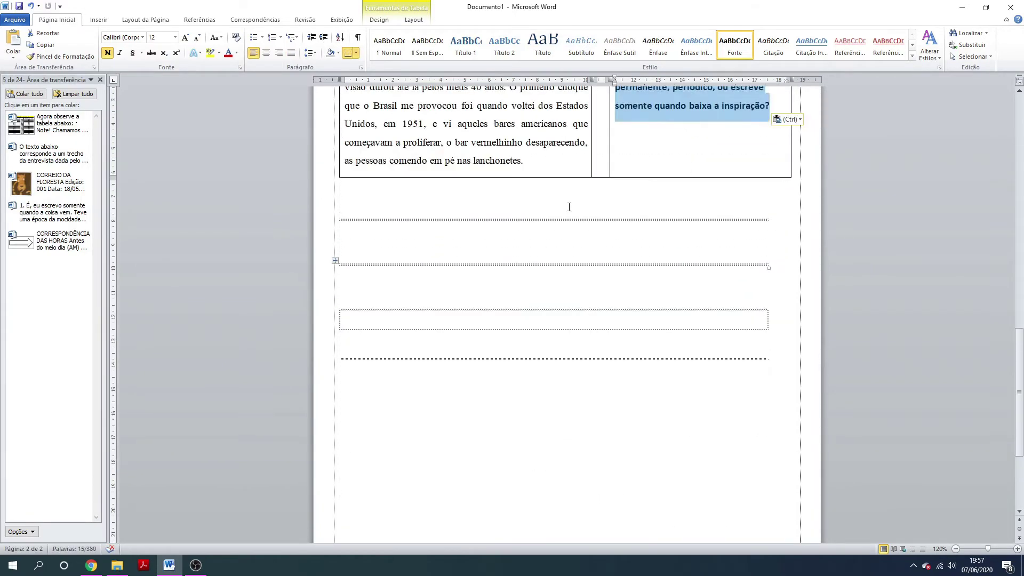
# - Select all the table's contents and set single (Simples) line spacing with 6 pt before and after each paragraph
pyautogui.scroll(8, 560, 366)
pyautogui.scroll(15, 586, 368)
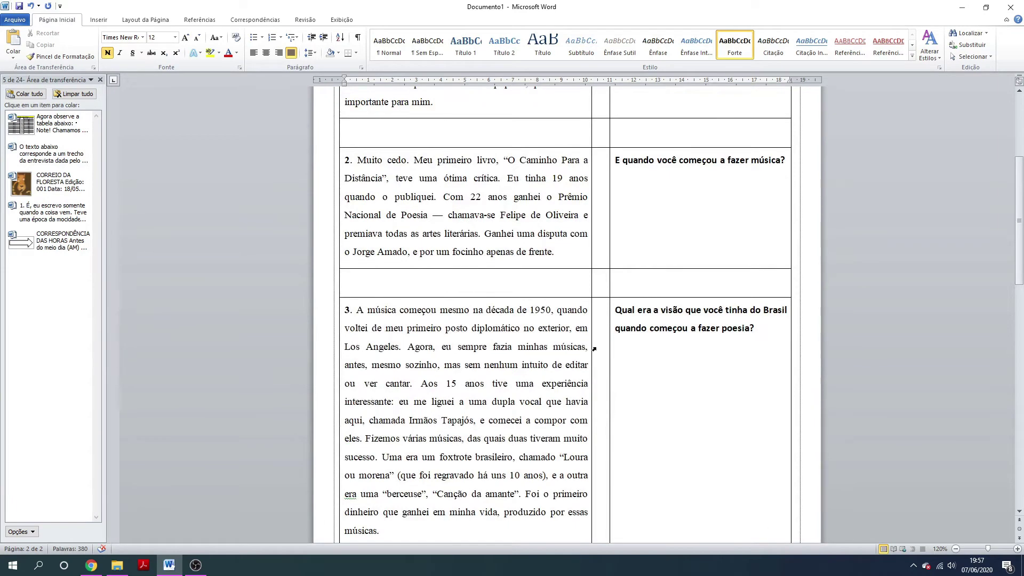
pyautogui.moveTo(360, 211); pyautogui.dragTo(779, 448)
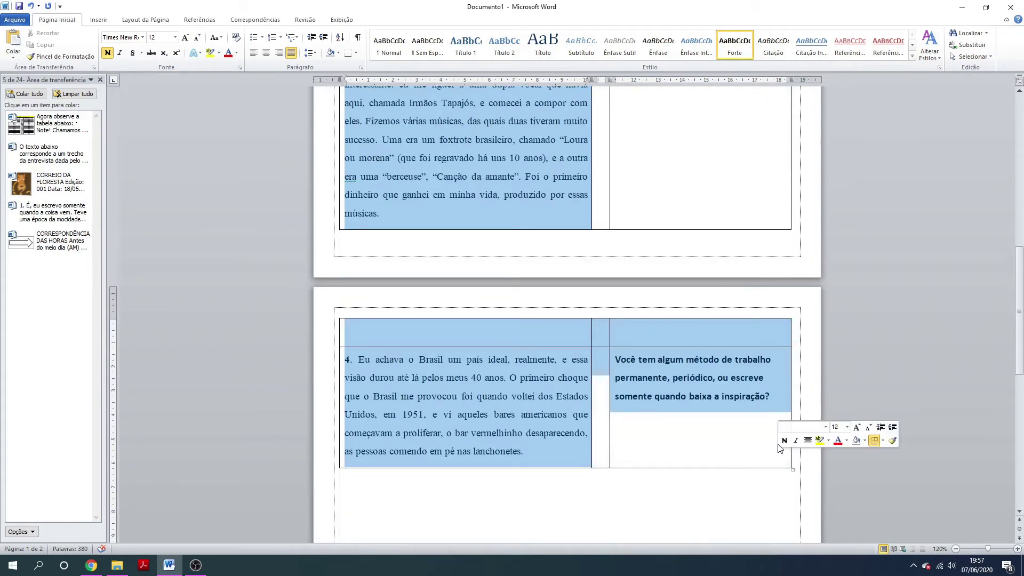
pyautogui.click(361, 68)
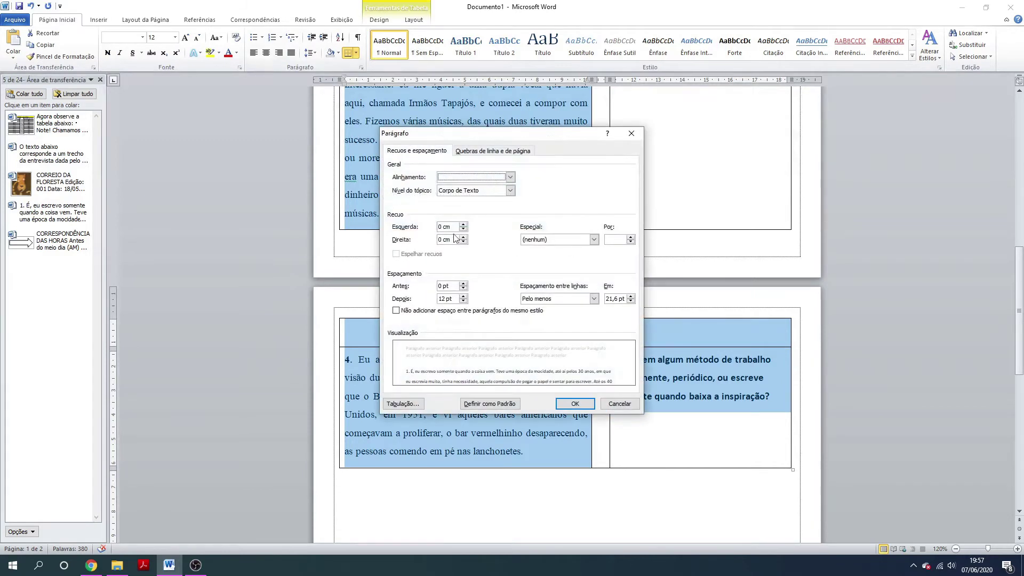
pyautogui.click(464, 301)
pyautogui.click(593, 298)
pyautogui.click(586, 309)
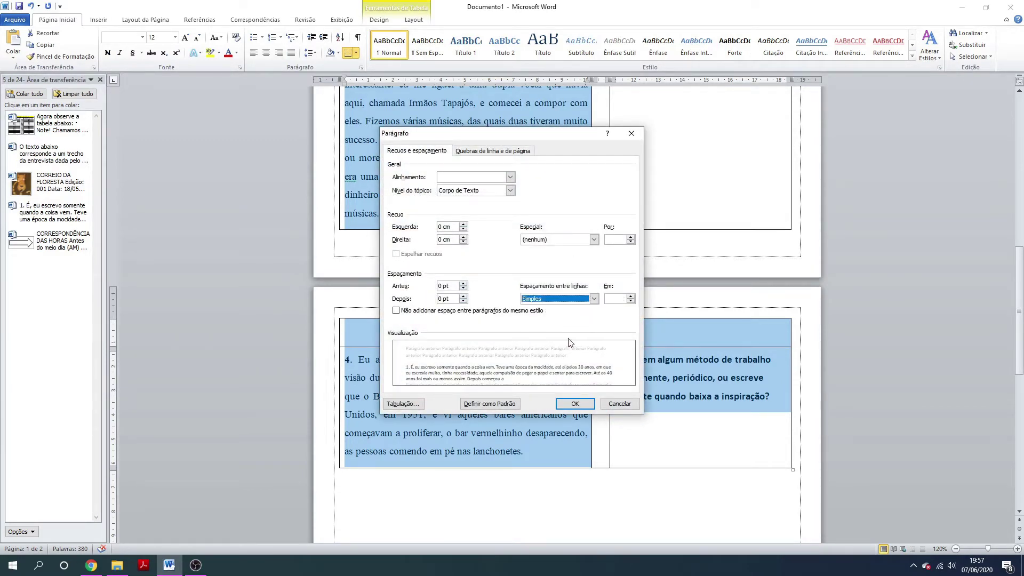
pyautogui.click(596, 299)
pyautogui.click(593, 299)
pyautogui.click(463, 283)
pyautogui.click(463, 296)
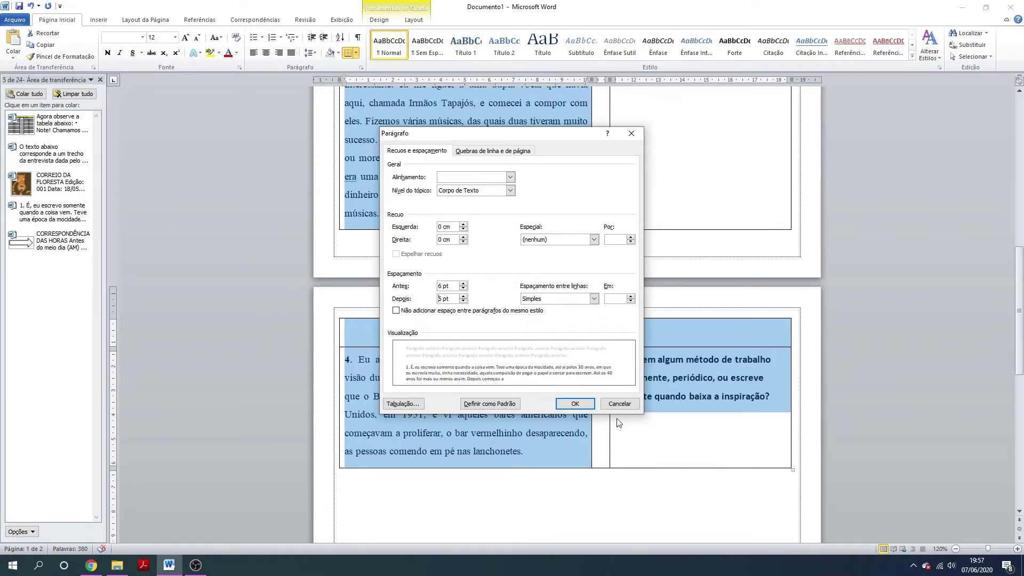
pyautogui.click(575, 404)
# - Align the text of all table cells to the vertical centre and left, and deselect the table
pyautogui.scroll(15, 582, 302)
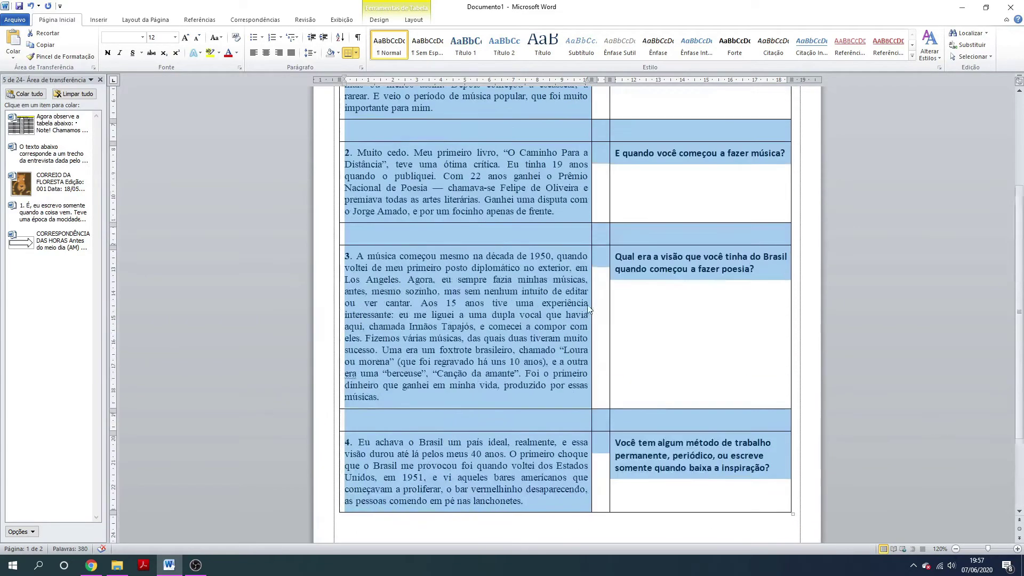
pyautogui.scroll(-5, 529, 331)
pyautogui.scroll(-2, 594, 331)
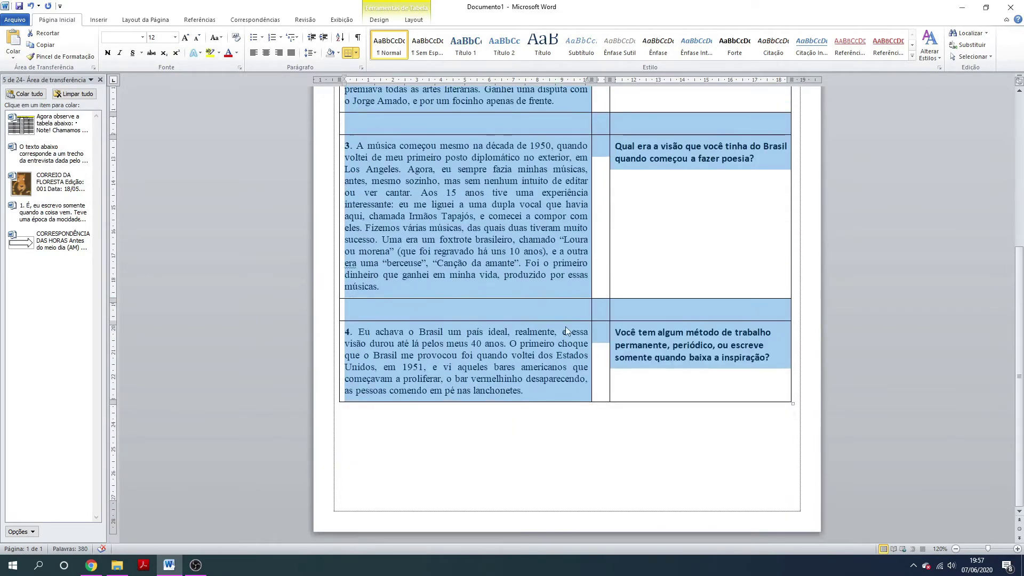
pyautogui.scroll(5, 643, 376)
pyautogui.scroll(1, 643, 376)
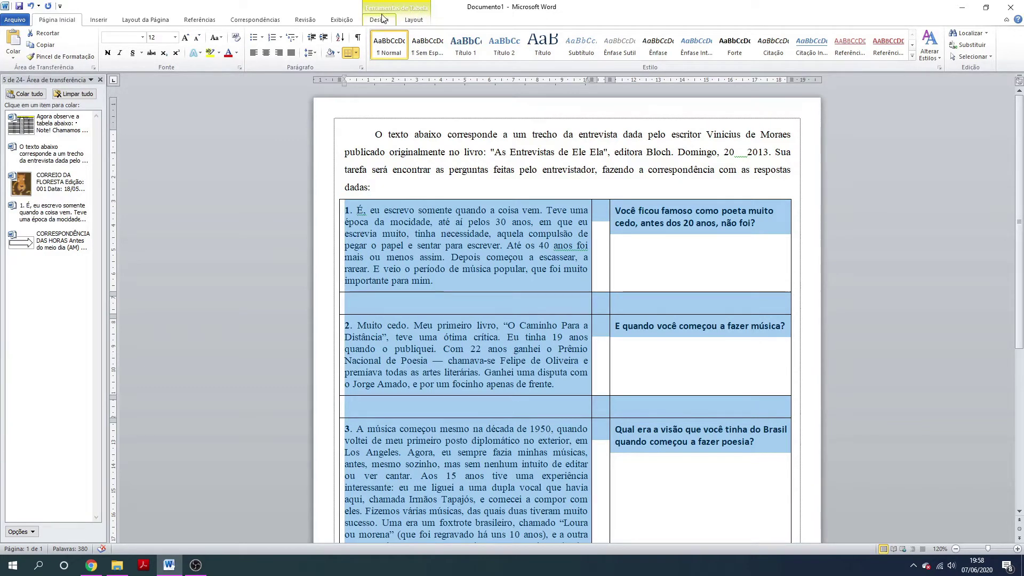
pyautogui.click(414, 20)
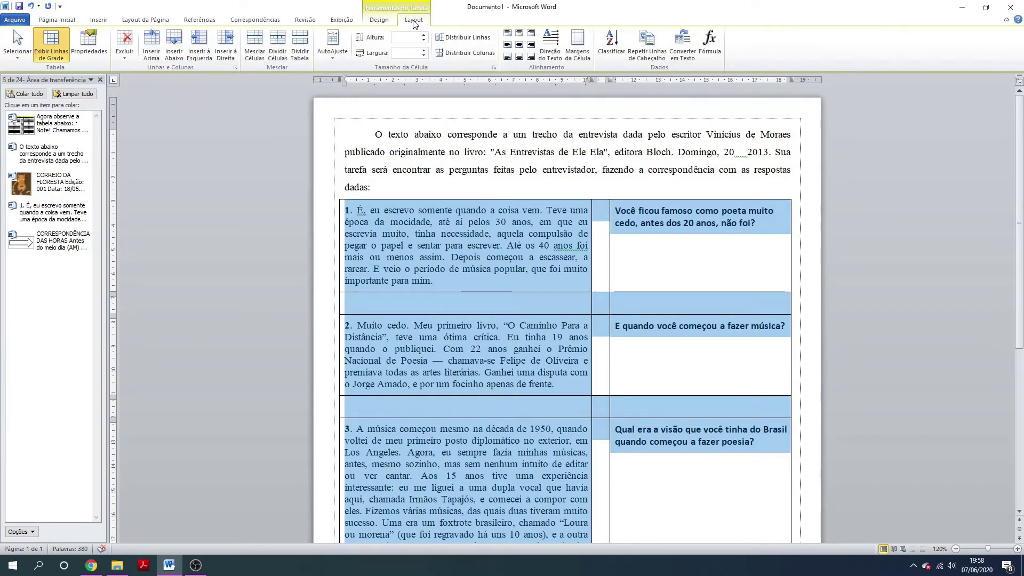
pyautogui.click(507, 46)
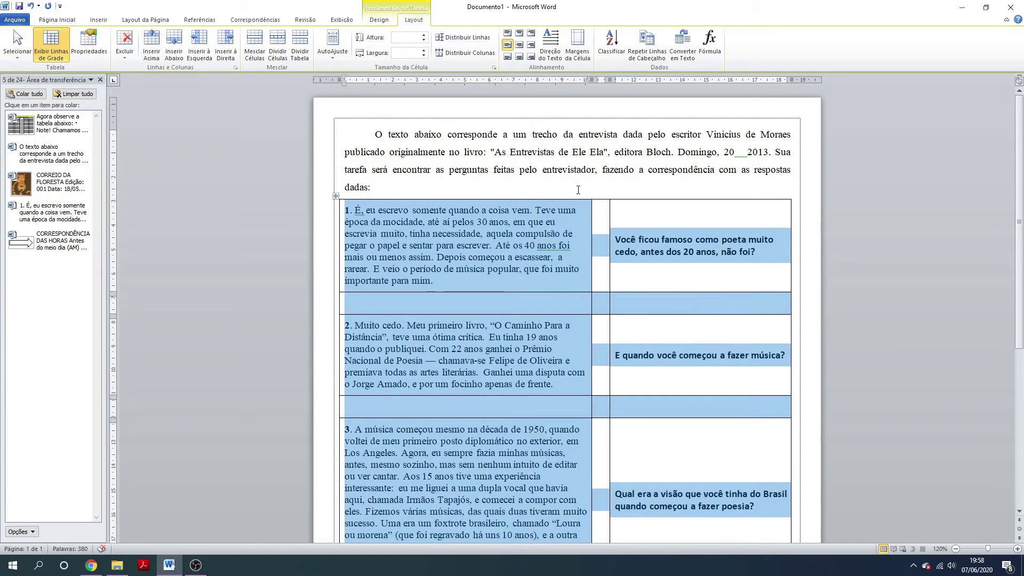
pyautogui.click(578, 190)
# - Shade the table cell containing answer 1 in the light red theme tint
pyautogui.scroll(-3, 569, 358)
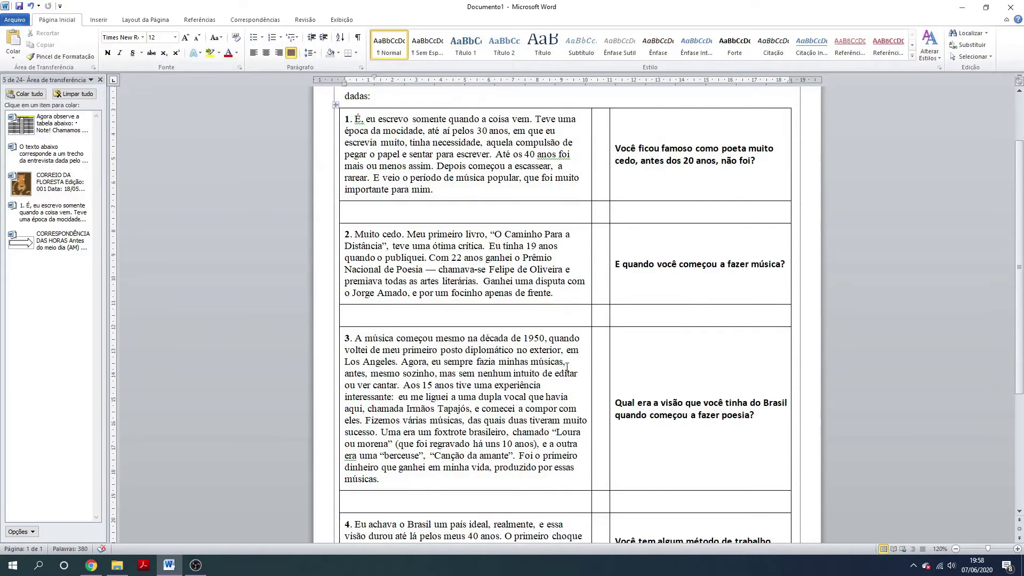
pyautogui.scroll(3, 661, 412)
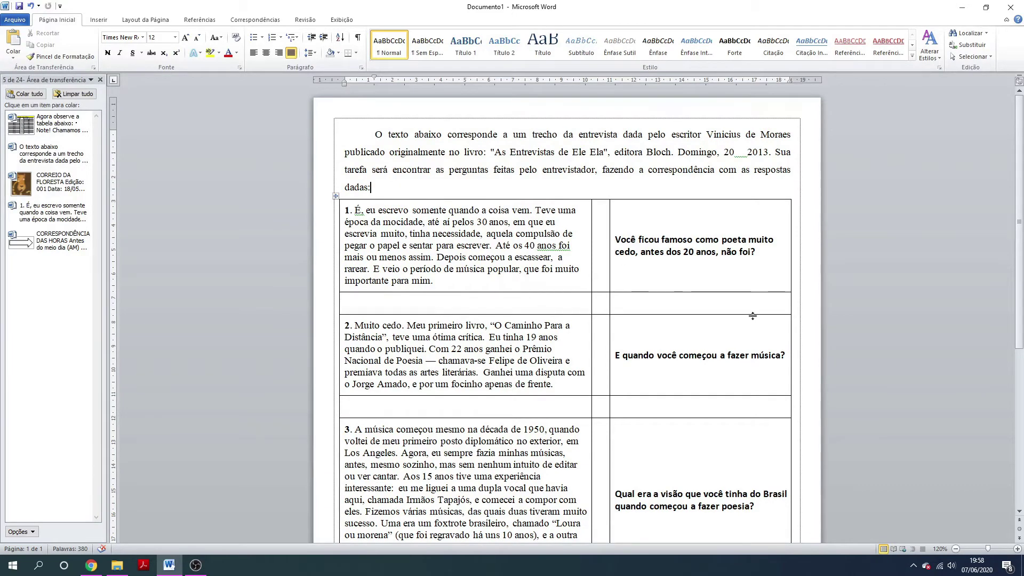
pyautogui.scroll(-5, 608, 326)
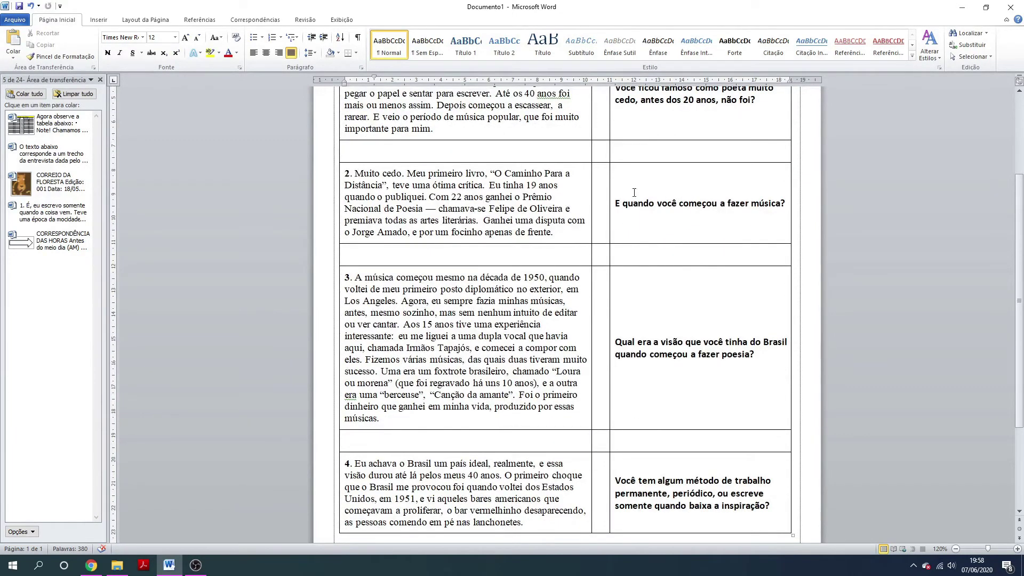
pyautogui.scroll(5, 622, 347)
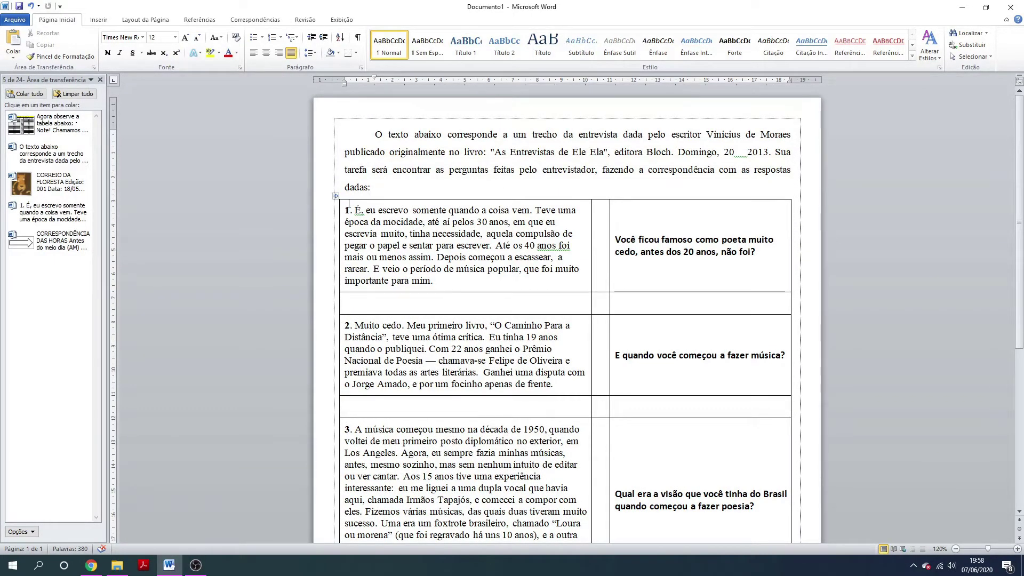
pyautogui.click(342, 208)
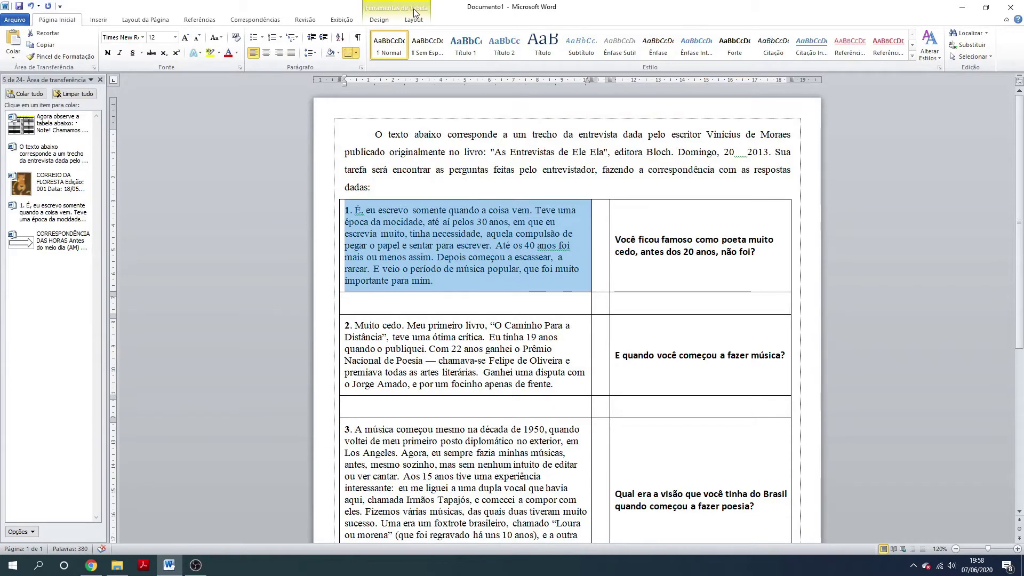
pyautogui.click(413, 20)
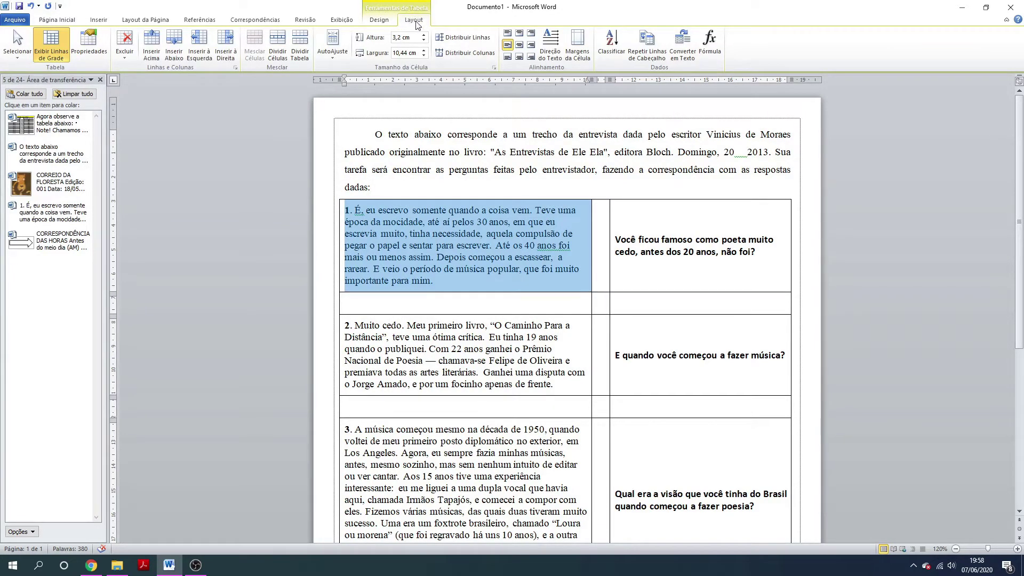
pyautogui.click(380, 21)
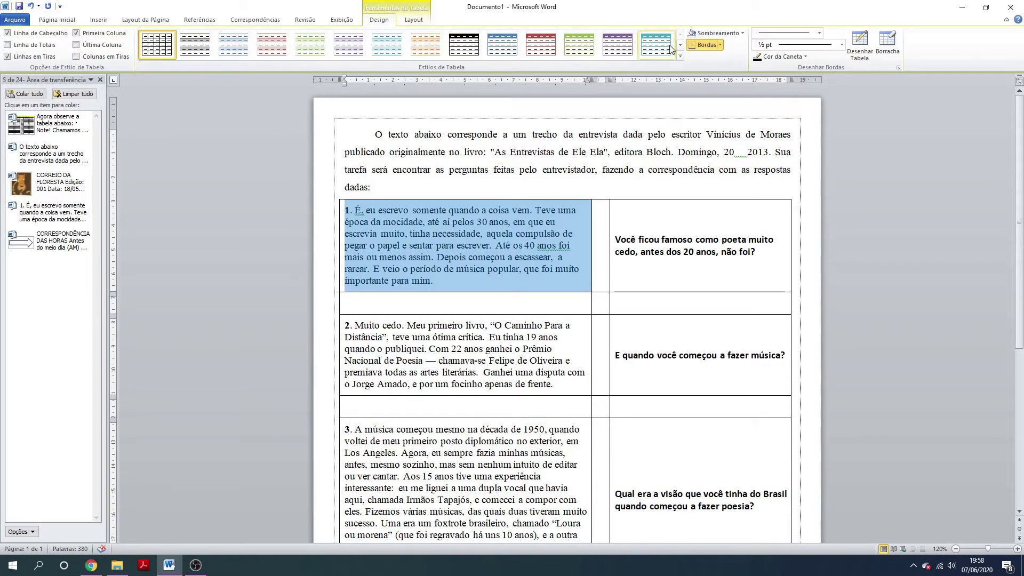
pyautogui.click(723, 34)
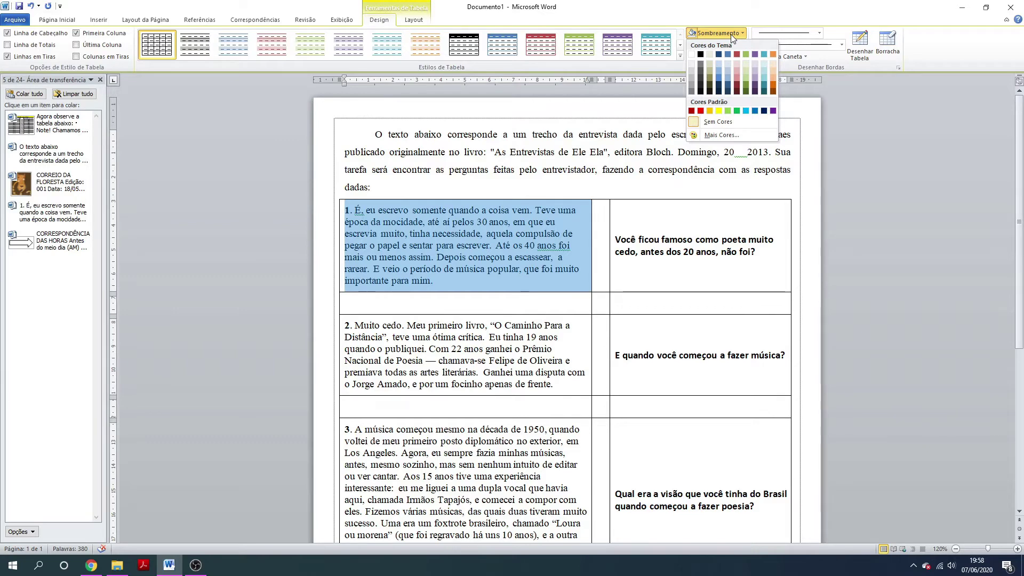
pyautogui.click(739, 64)
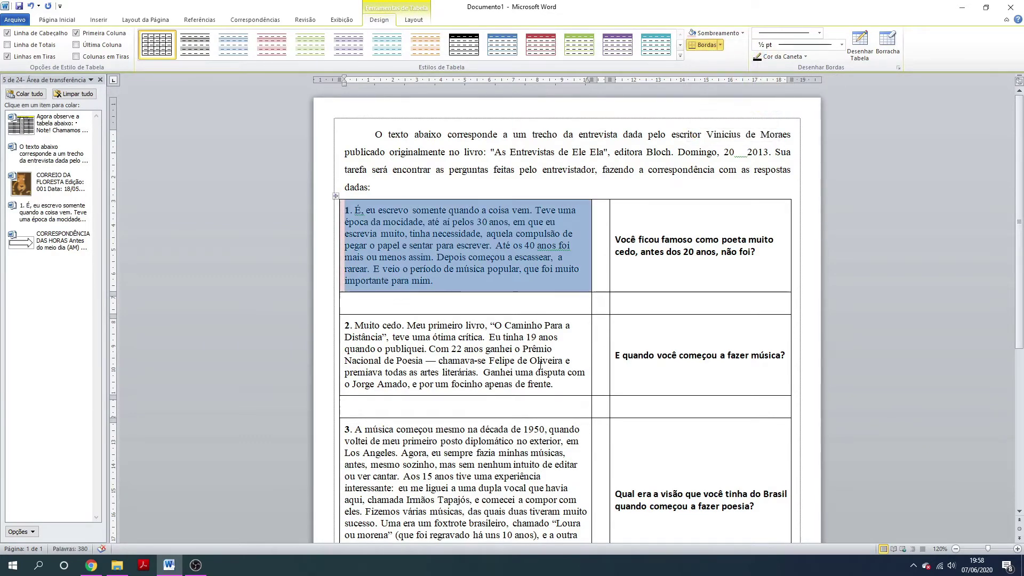
# - Apply the same light red shading to the cells containing answers 2 and 3
pyautogui.moveTo(554, 384)
pyautogui.mouseDown()
pyautogui.moveTo(345, 348)
pyautogui.moveTo(343, 324)
pyautogui.mouseUp()
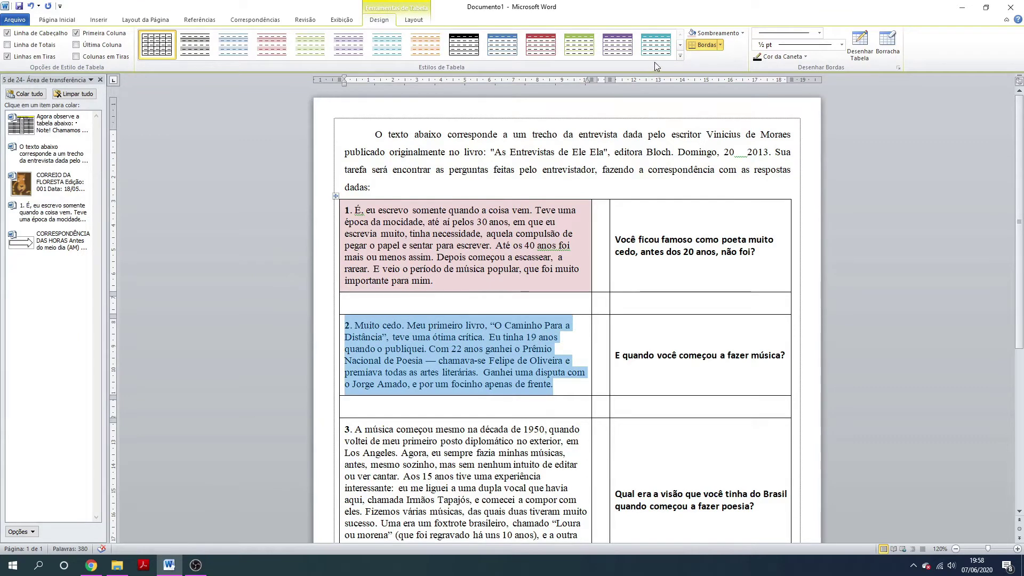
pyautogui.click(692, 33)
pyautogui.scroll(-5, 559, 382)
pyautogui.moveTo(559, 390); pyautogui.dragTo(344, 247)
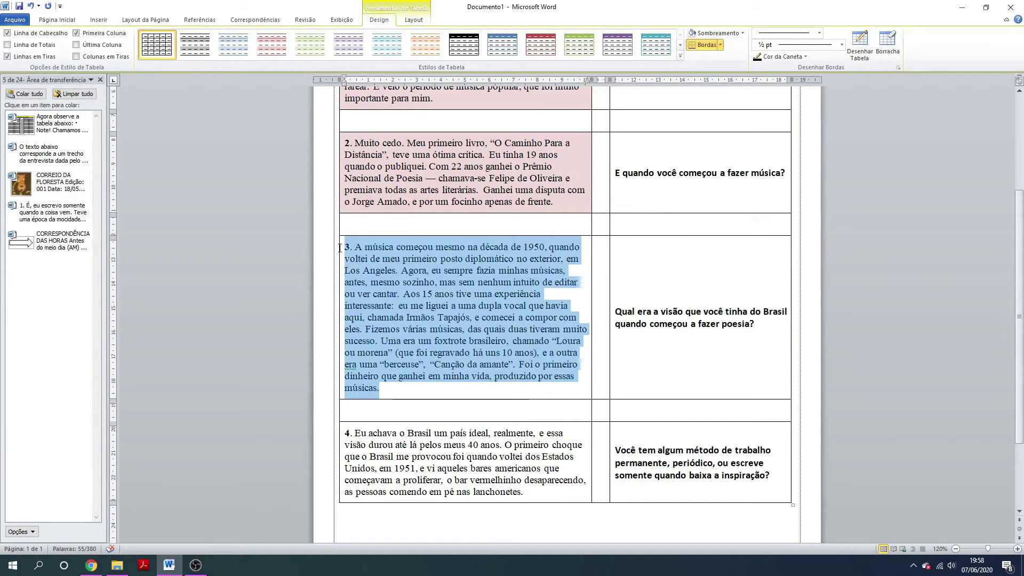
pyautogui.click(692, 33)
# - Select the full text of answer 4 and shade its whole cell in the same light red
pyautogui.moveTo(535, 498); pyautogui.dragTo(350, 433)
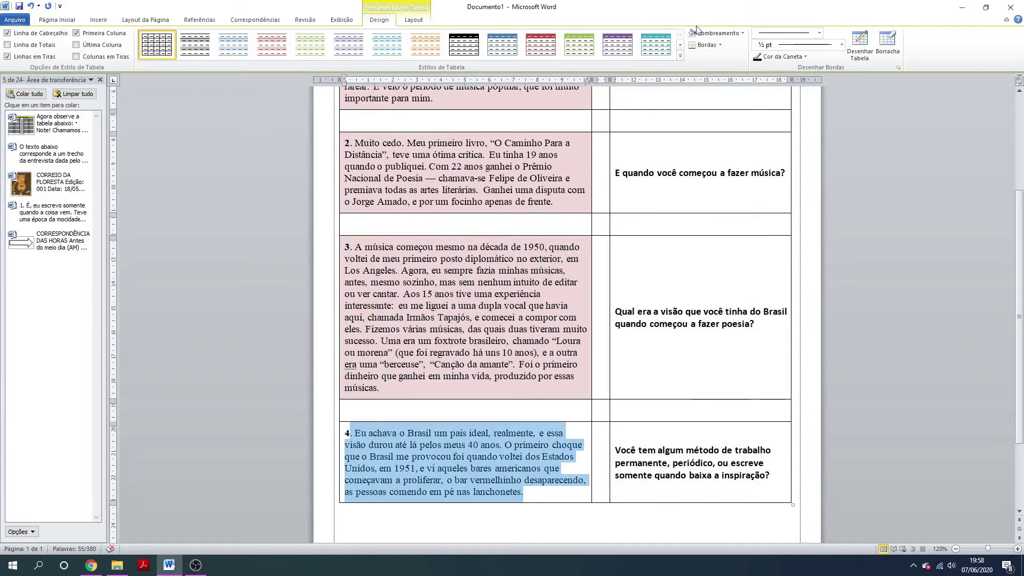
pyautogui.click(529, 469)
pyautogui.tripleClick(574, 496)
pyautogui.moveTo(543, 498); pyautogui.dragTo(290, 421)
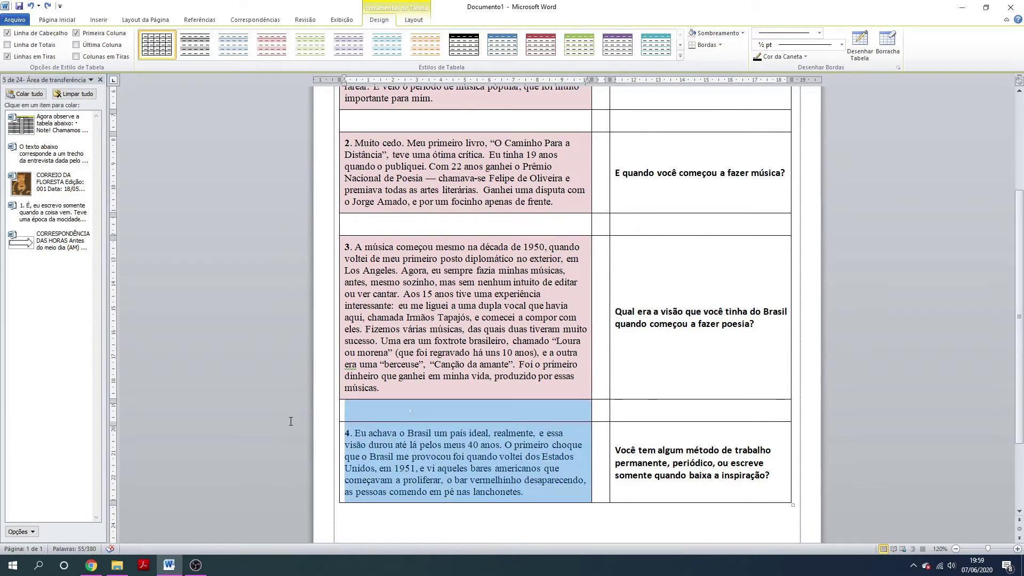
pyautogui.moveTo(547, 494); pyautogui.dragTo(356, 432)
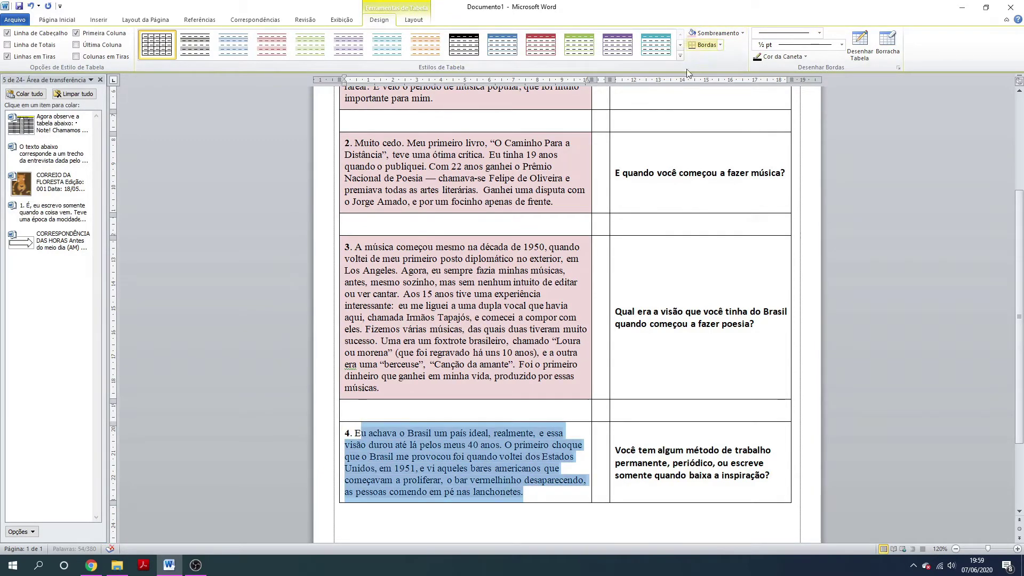
pyautogui.click(610, 458)
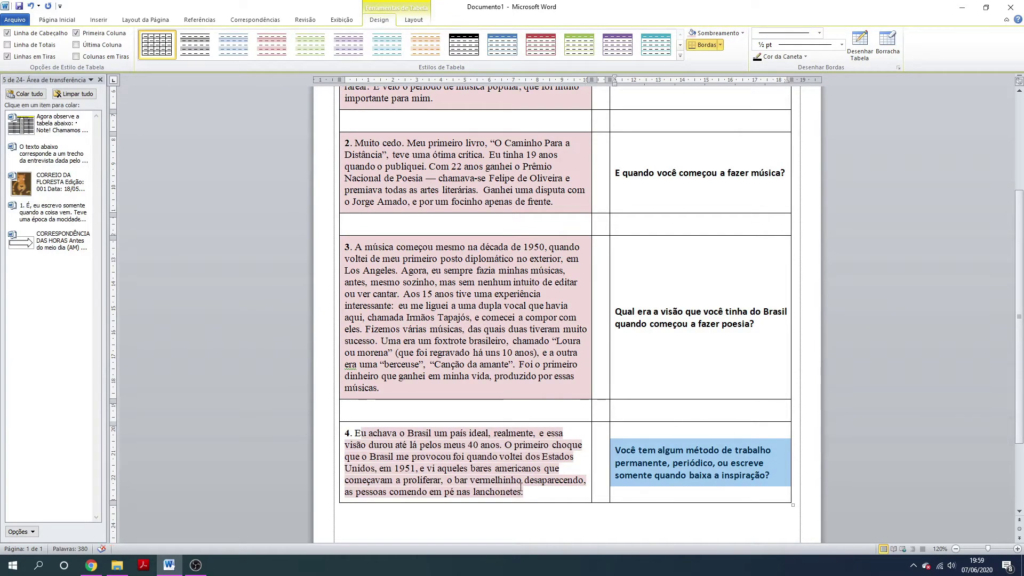
pyautogui.moveTo(561, 508); pyautogui.dragTo(345, 433)
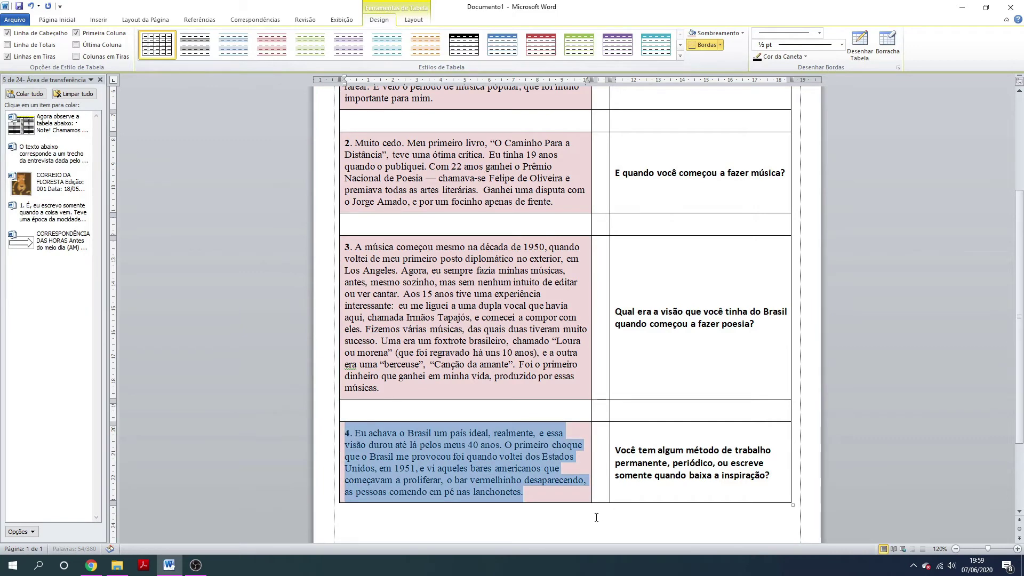
# - Shade the cell of the question "Você ficou famoso como poeta..." in the lightest grey theme tint
pyautogui.scroll(5, 666, 349)
pyautogui.moveTo(626, 222); pyautogui.dragTo(754, 255)
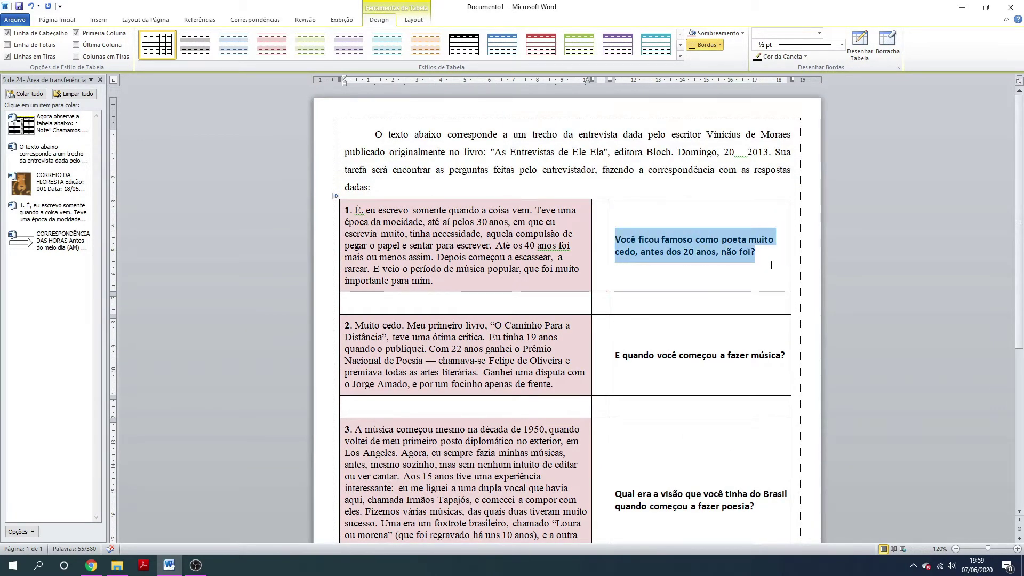
pyautogui.click(738, 34)
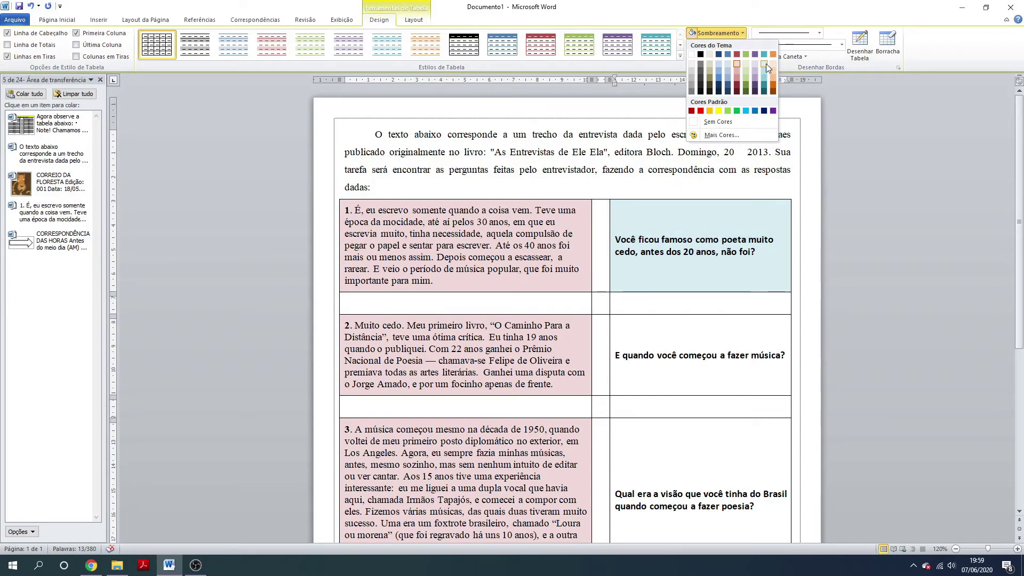
pyautogui.click(691, 64)
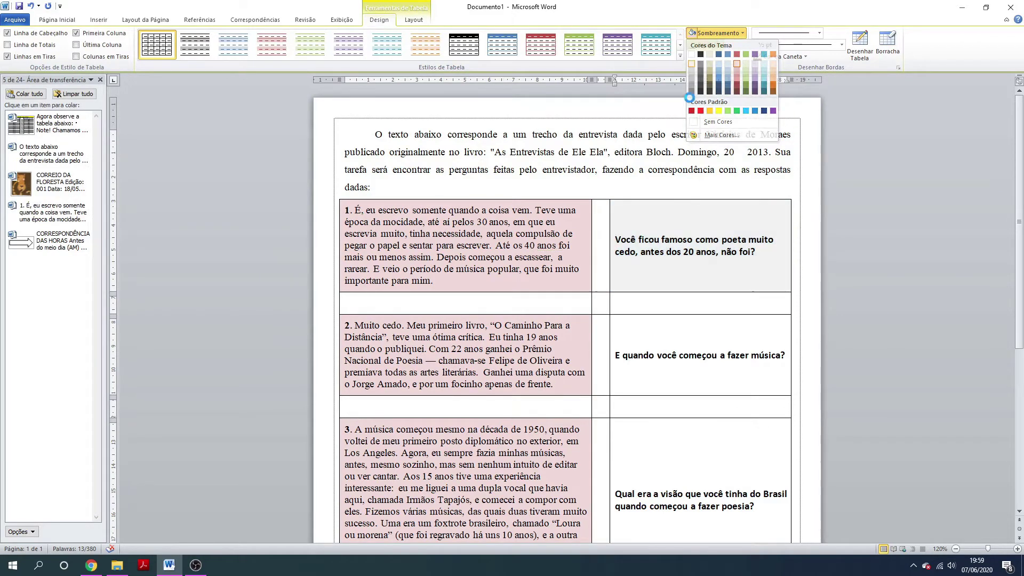
# - Apply the same light grey shading to the question cells beside answers 2 and 3
pyautogui.moveTo(623, 355)
pyautogui.mouseDown()
pyautogui.moveTo(784, 357)
pyautogui.moveTo(604, 351)
pyautogui.moveTo(613, 346)
pyautogui.mouseUp()
pyautogui.click(783, 357)
pyautogui.click(692, 33)
pyautogui.scroll(-1, 687, 475)
pyautogui.moveTo(751, 476); pyautogui.dragTo(619, 437)
pyautogui.click(692, 33)
# - Shade the question cell beside answer 4 in the same light grey and deselect the table
pyautogui.scroll(-8, 709, 448)
pyautogui.moveTo(770, 376); pyautogui.dragTo(627, 328)
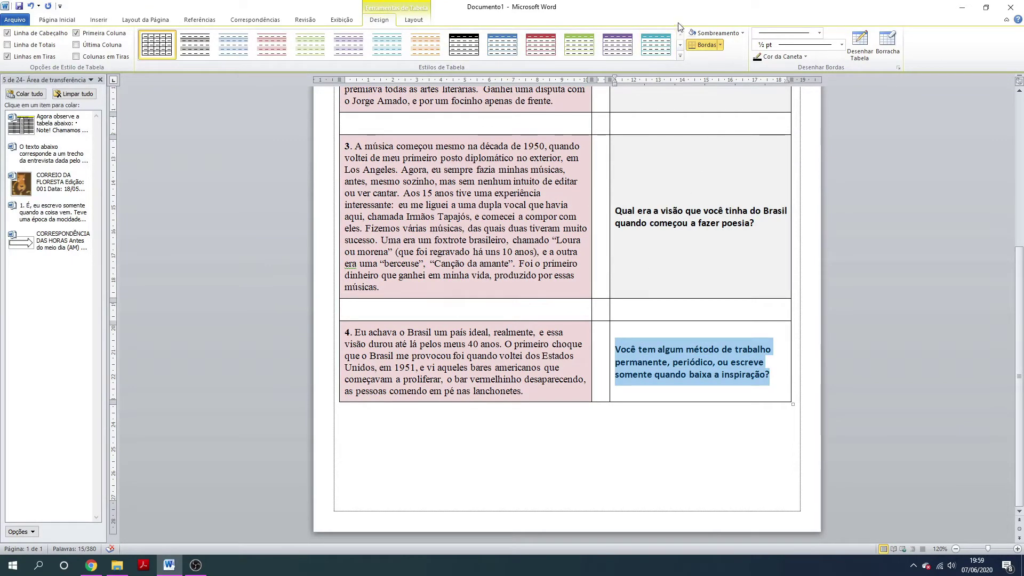
pyautogui.click(693, 33)
pyautogui.scroll(2, 629, 450)
pyautogui.scroll(7, 629, 450)
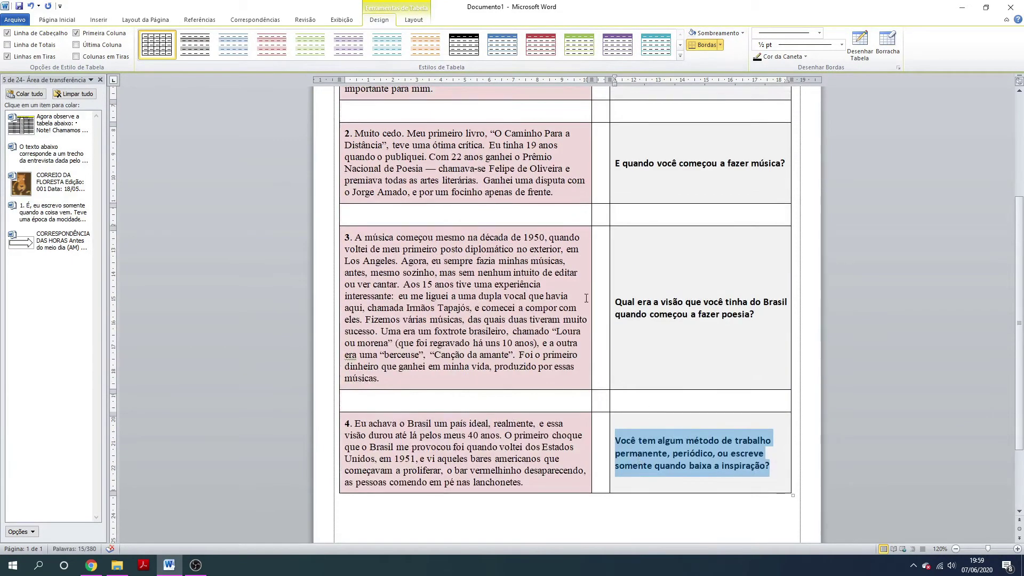
pyautogui.click(645, 192)
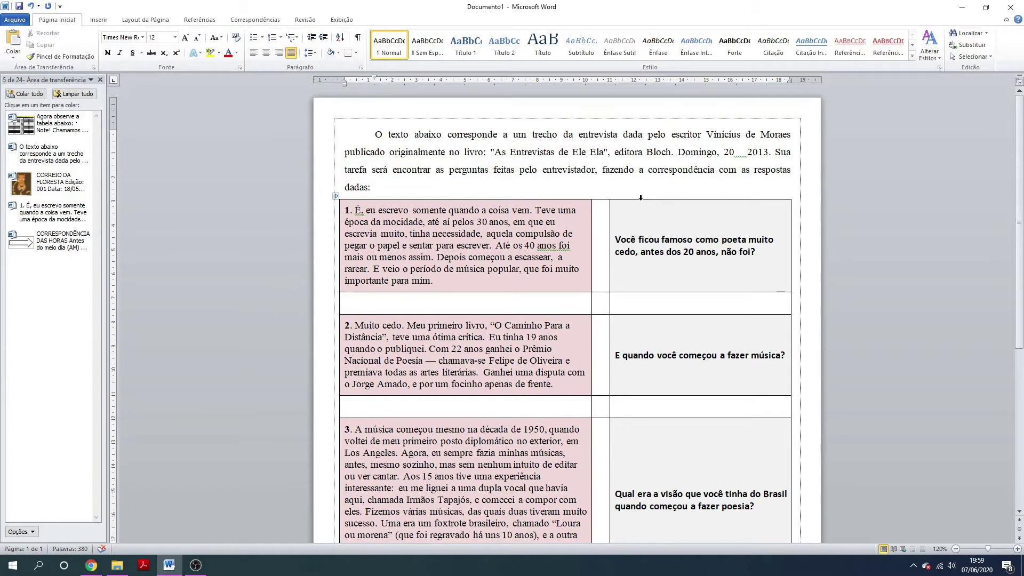
# - Set the border pen colour to white and draw over the horizontal borders of the narrow middle column with the Draw Table tool
pyautogui.click(571, 285)
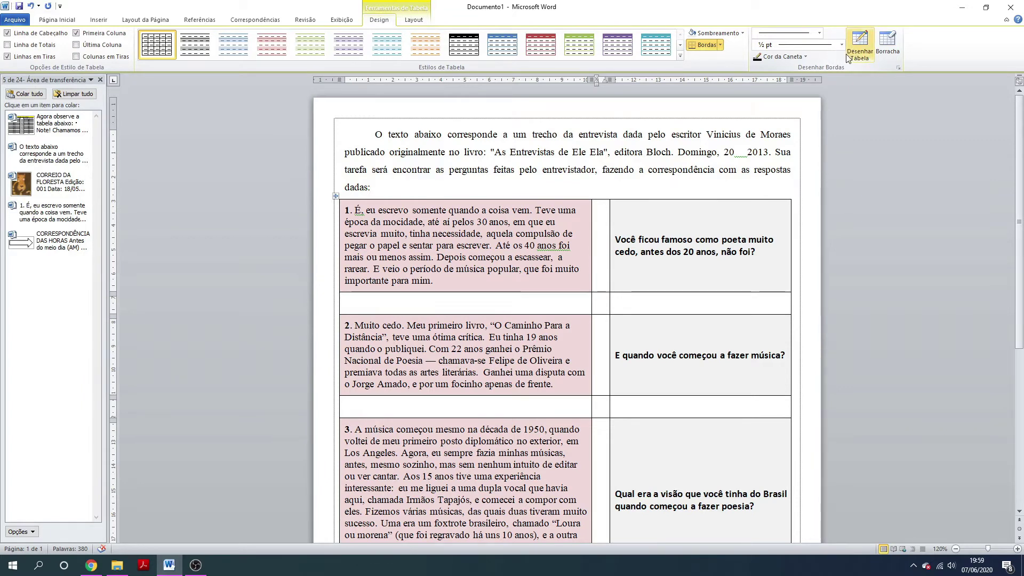
pyautogui.click(772, 58)
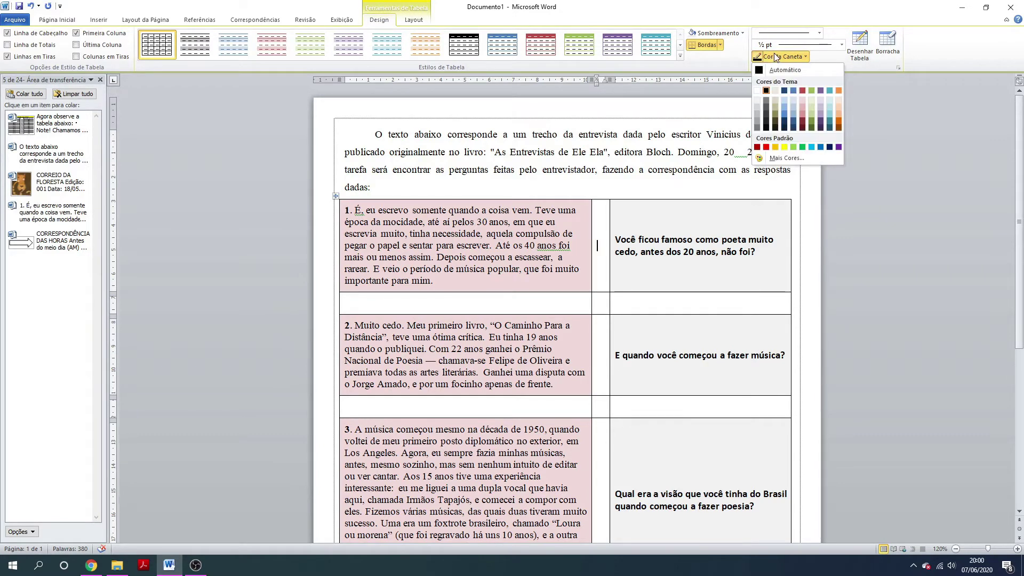
pyautogui.click(757, 90)
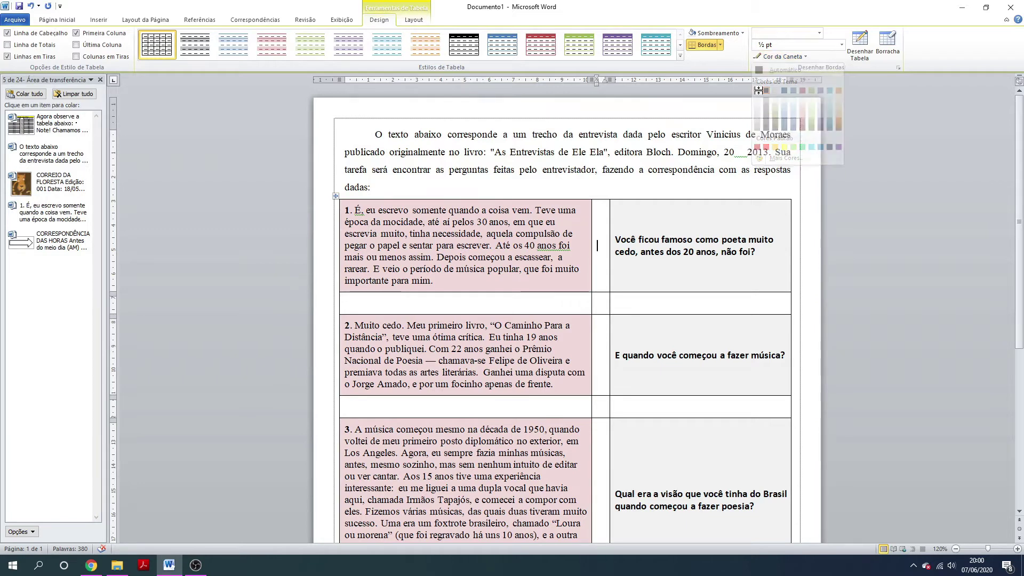
pyautogui.click(865, 43)
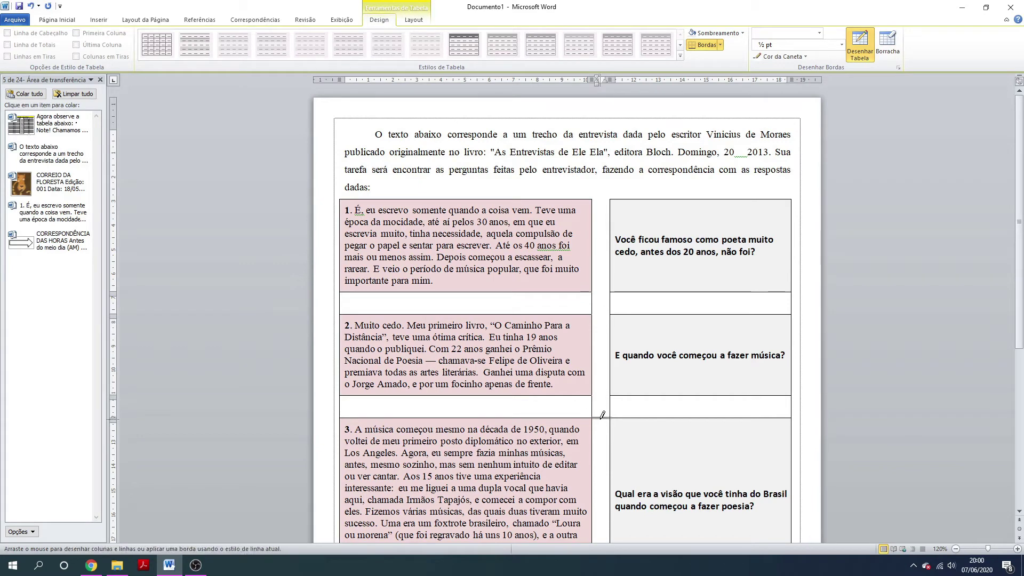
pyautogui.scroll(-3, 604, 436)
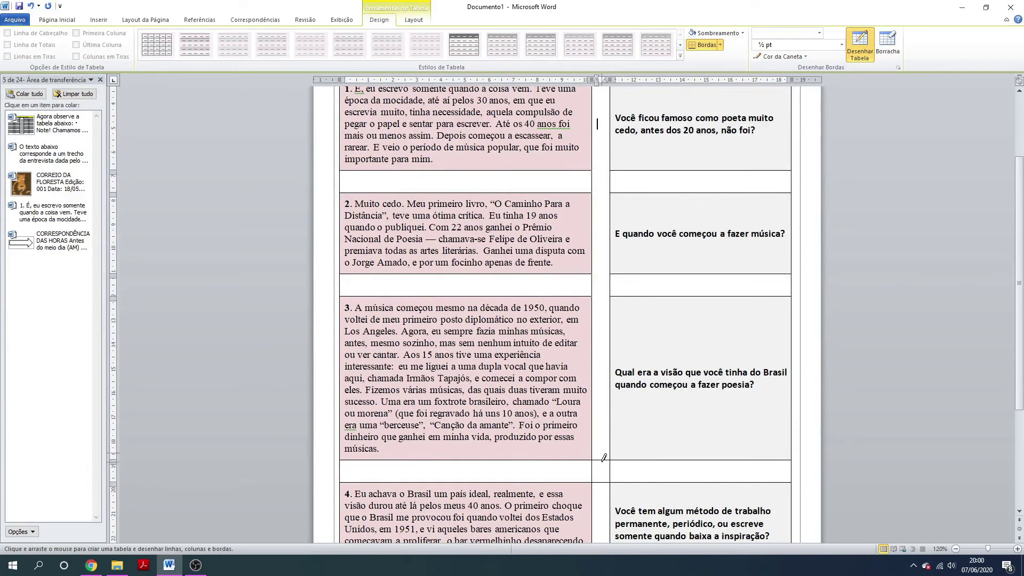
pyautogui.scroll(-4, 604, 478)
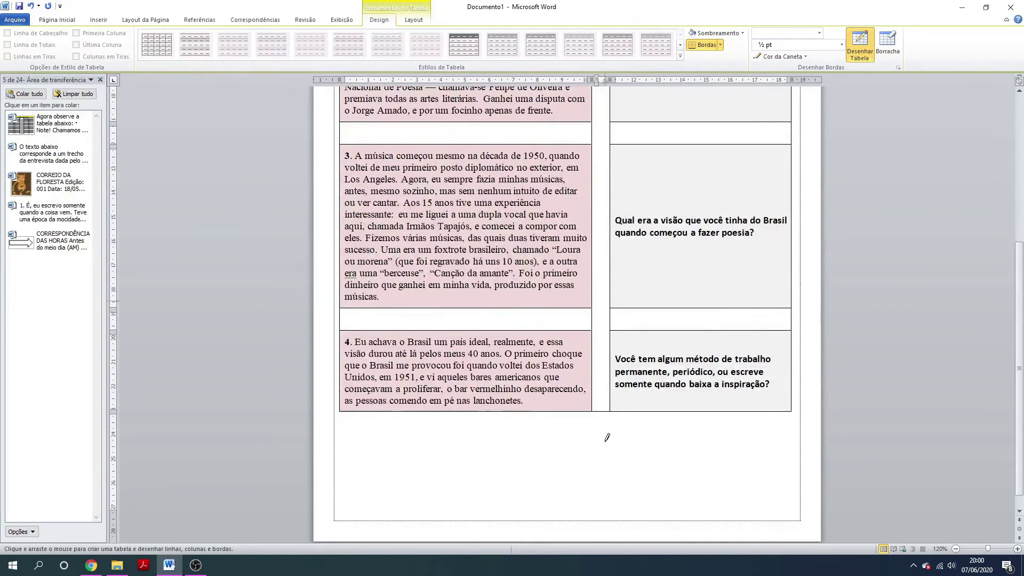
# - Draw over the remaining borders of the middle column and the empty spacer rows in white, and leave the Draw Table tool
pyautogui.click(599, 405)
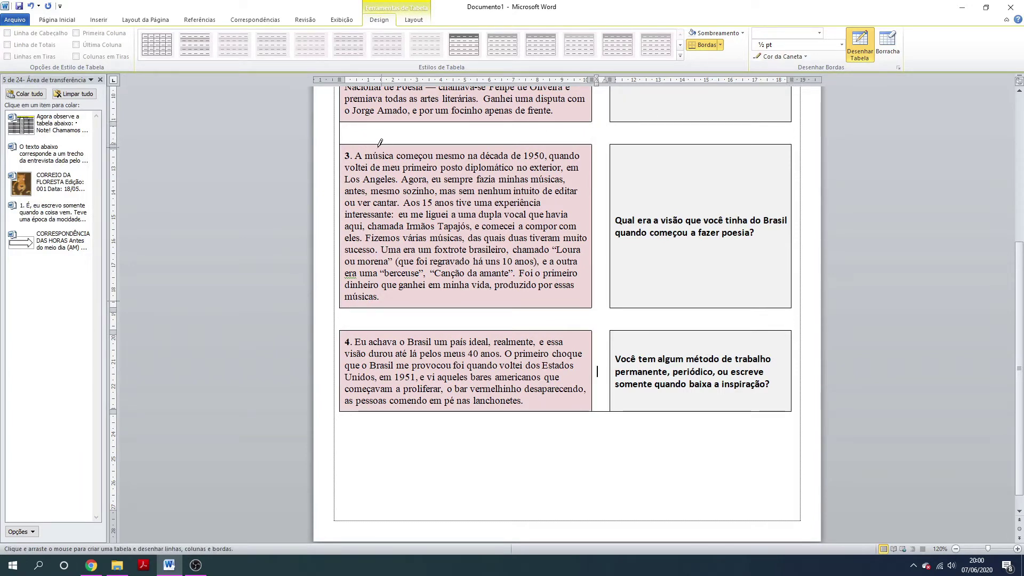
pyautogui.scroll(6, 331, 189)
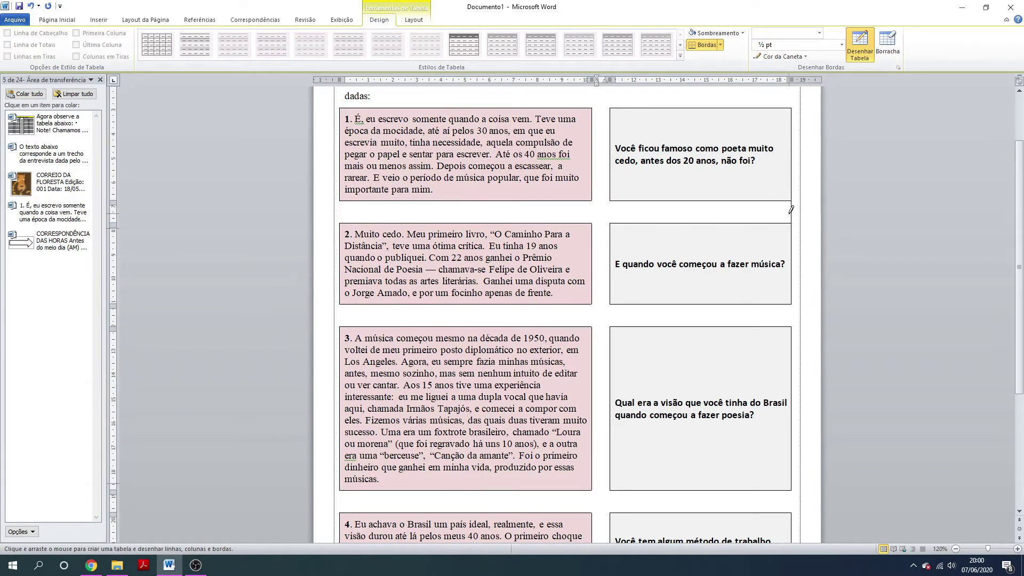
pyautogui.scroll(3, 680, 240)
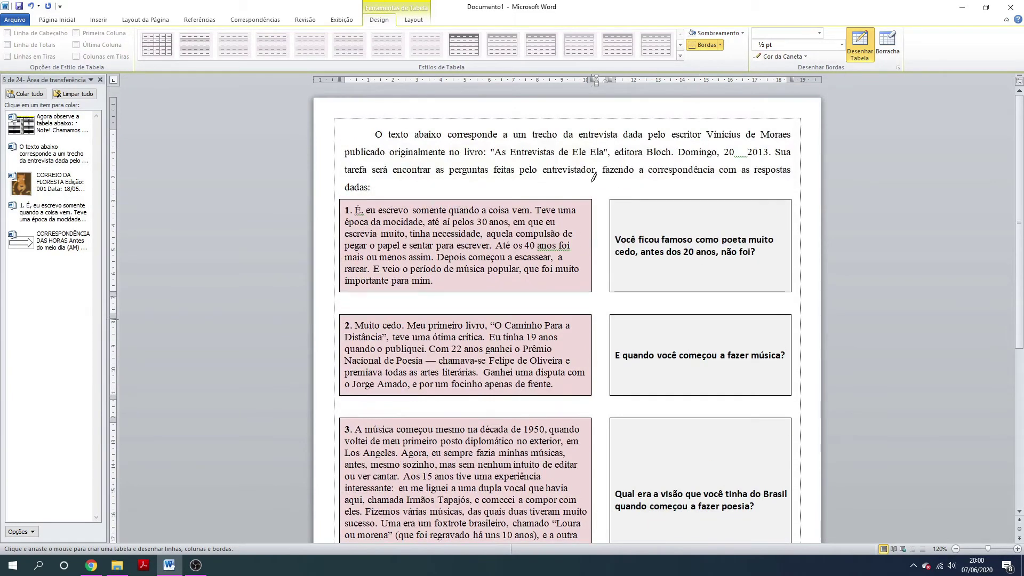
pyautogui.scroll(-9, 814, 123)
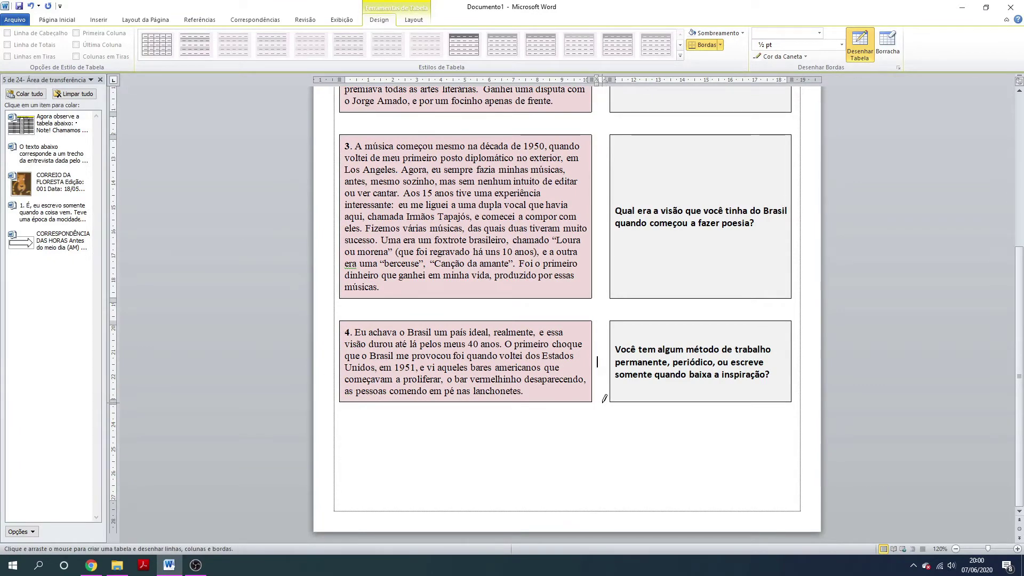
pyautogui.press('Escape')
# - Zoom the document out to 70% to check the whole activity page
pyautogui.scroll(9, 907, 480)
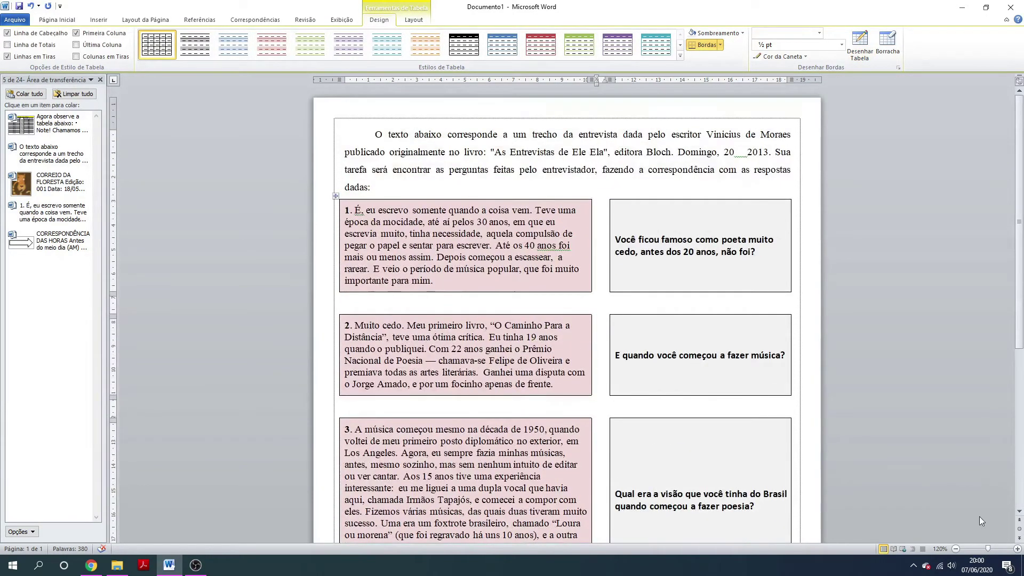
pyautogui.click(956, 548)
pyautogui.click(955, 549)
pyautogui.click(955, 549)
pyautogui.click(956, 549)
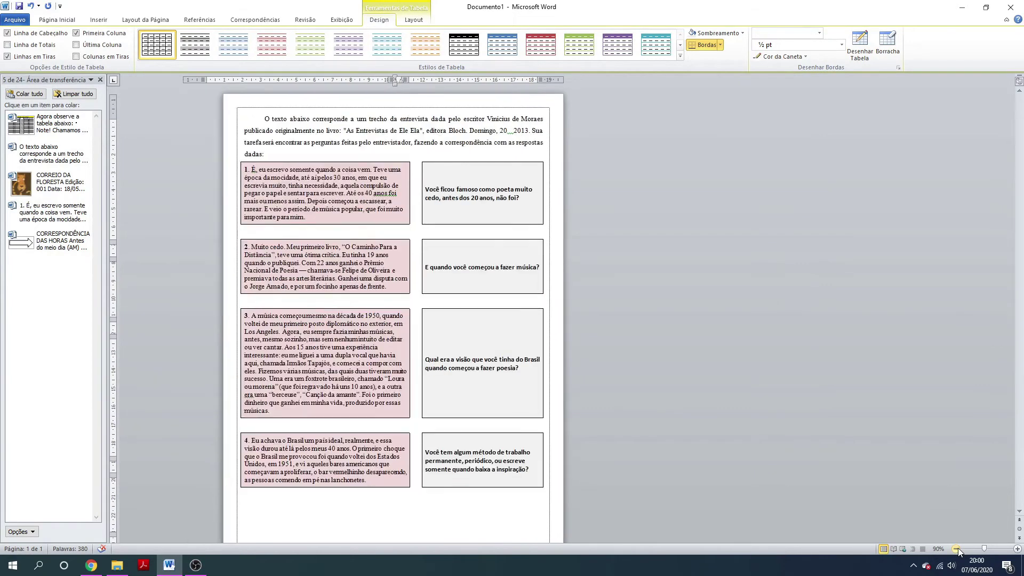
pyautogui.click(956, 549)
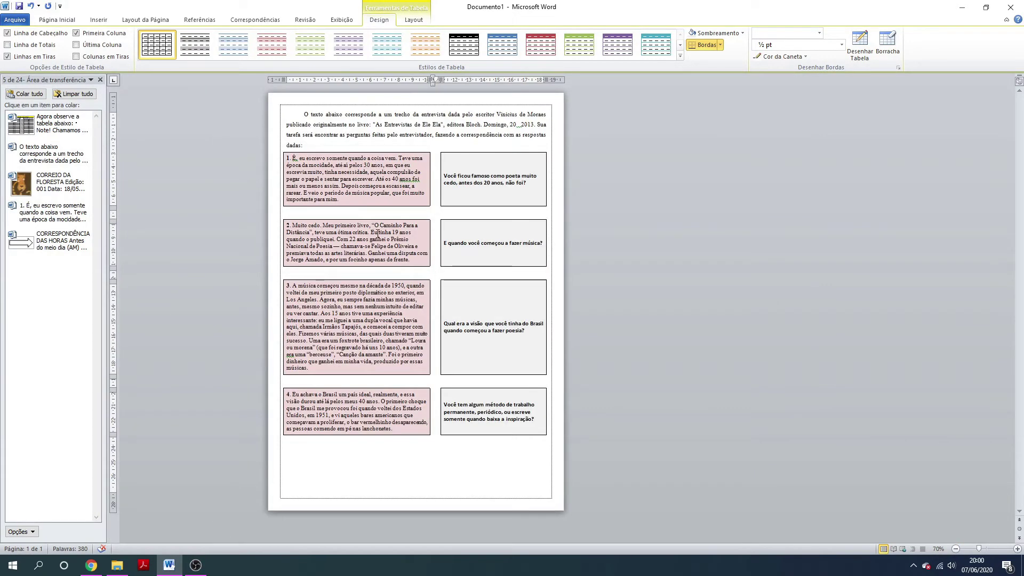
# - Return the document zoom to 90% and set the table's border pen colour to automatic
pyautogui.keyDown('ctrl'); pyautogui.scroll(2, 326, 244); pyautogui.keyUp('ctrl')
pyautogui.click(327, 244)
pyautogui.scroll(1, 327, 245)
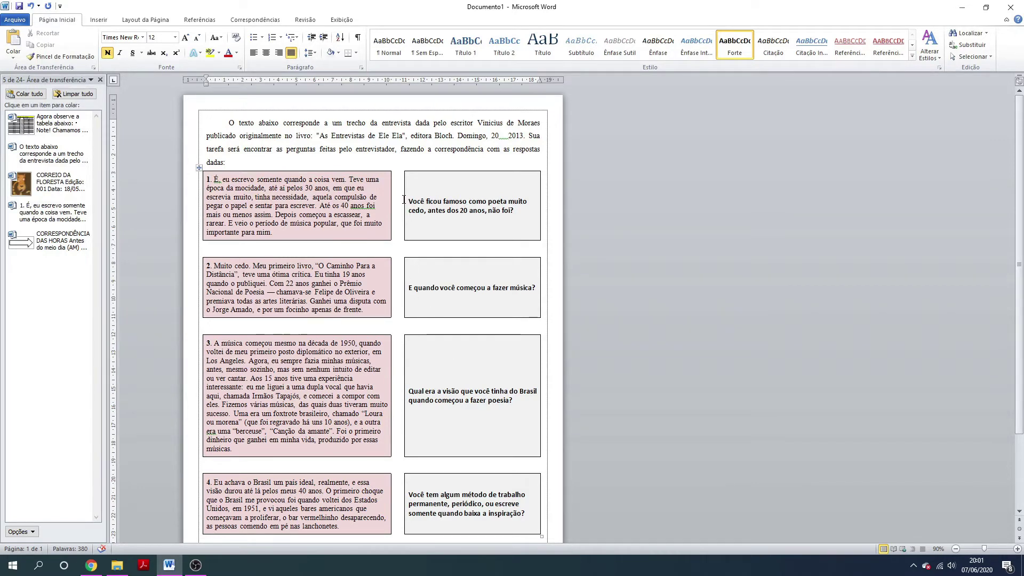
pyautogui.click(399, 248)
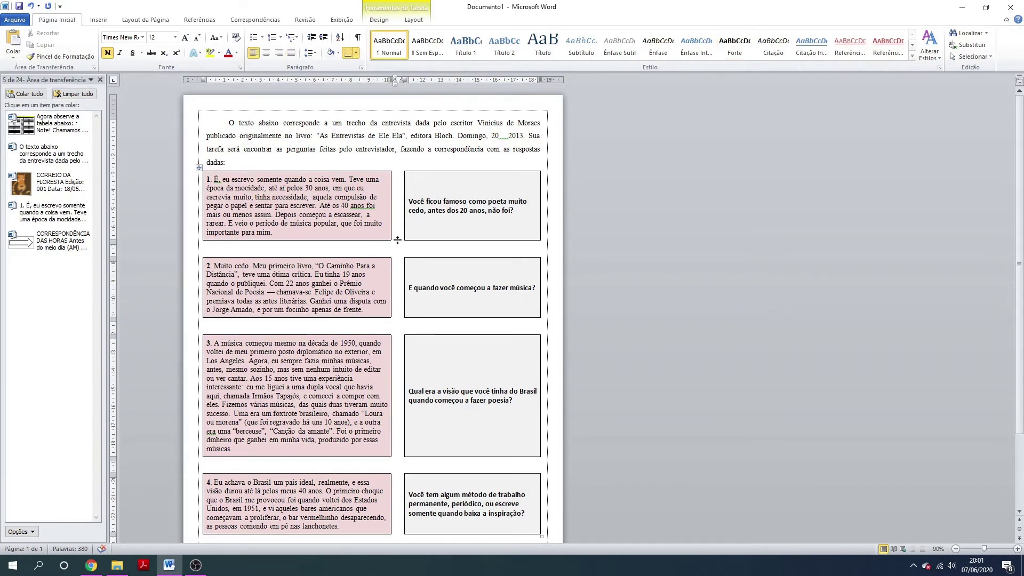
pyautogui.click(415, 20)
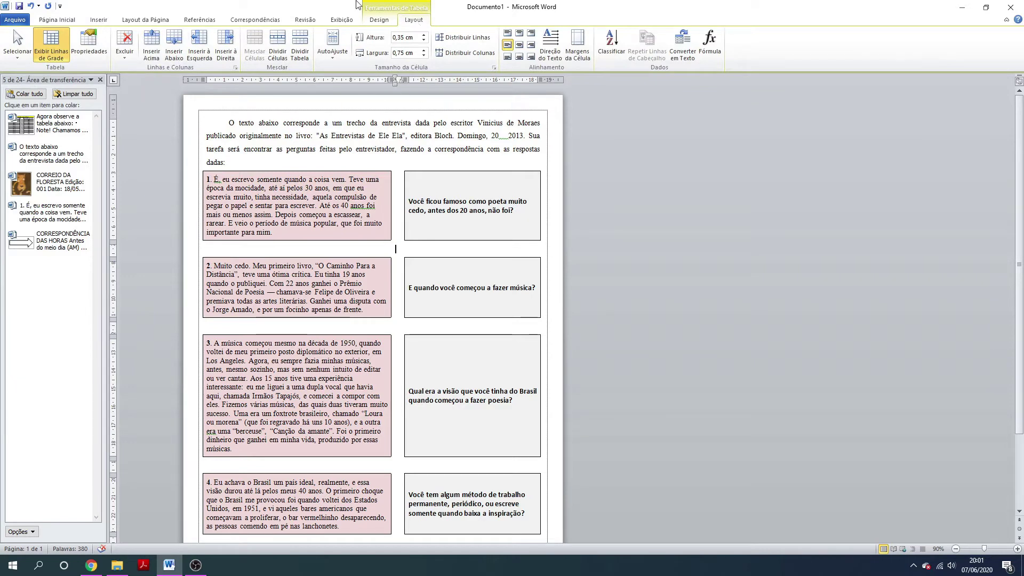
pyautogui.click(381, 20)
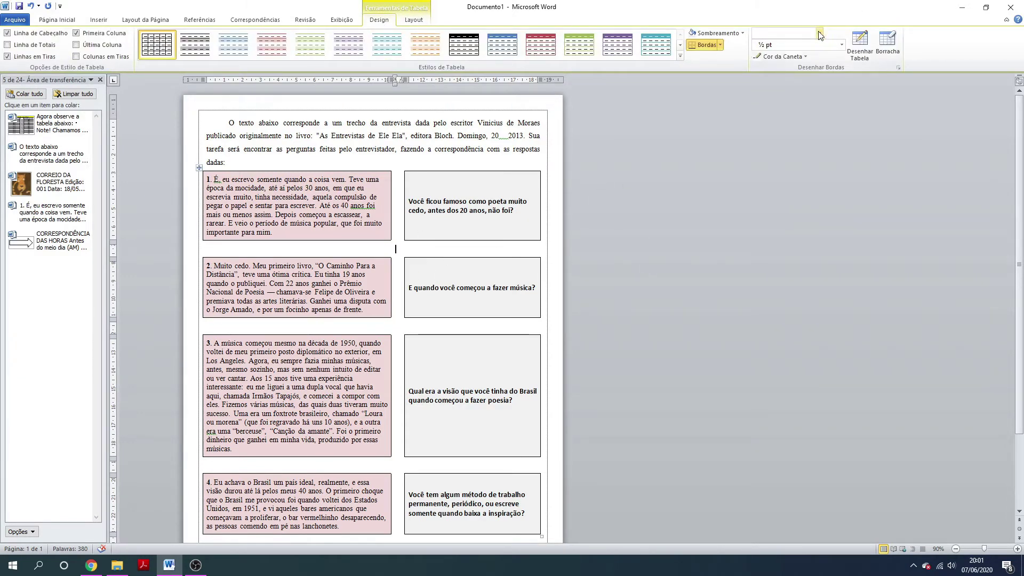
pyautogui.click(768, 57)
pyautogui.click(768, 70)
pyautogui.click(786, 57)
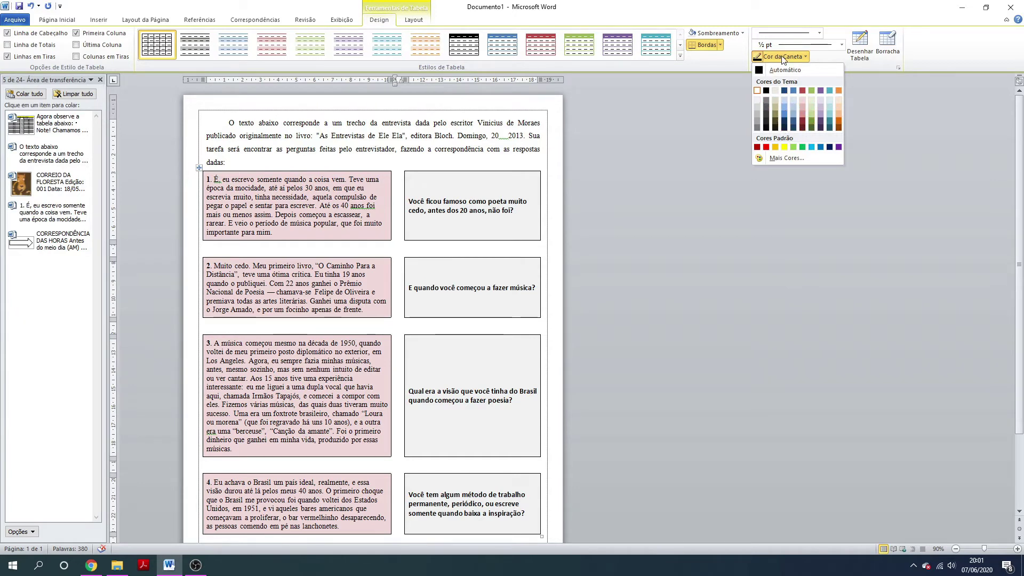
pyautogui.click(806, 57)
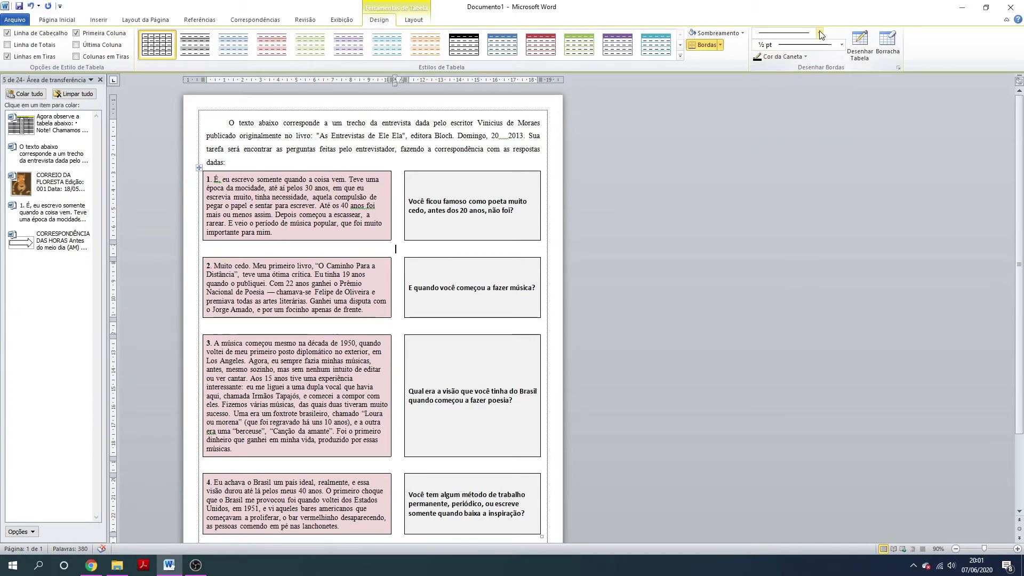
# - Choose the ½ pt triple-line border style and draw over all four borders of the first question cell with the Draw Table tool
pyautogui.click(818, 33)
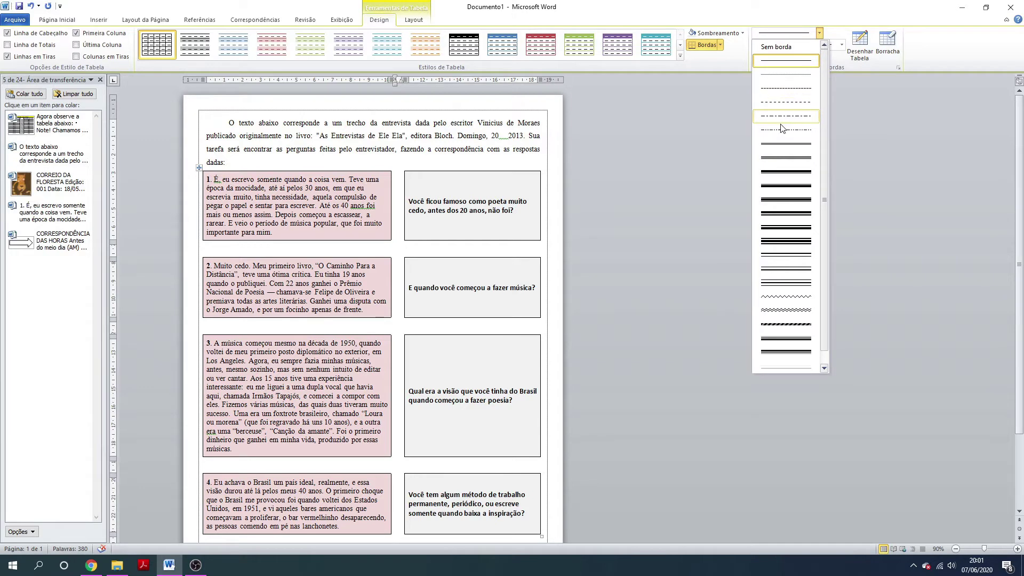
pyautogui.scroll(-1, 798, 346)
pyautogui.scroll(1, 798, 347)
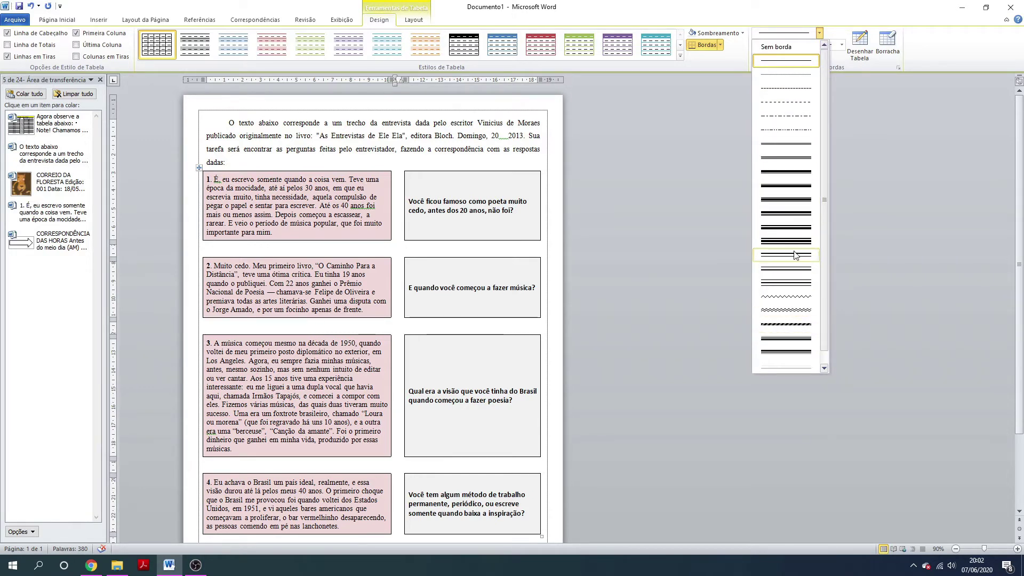
pyautogui.click(795, 158)
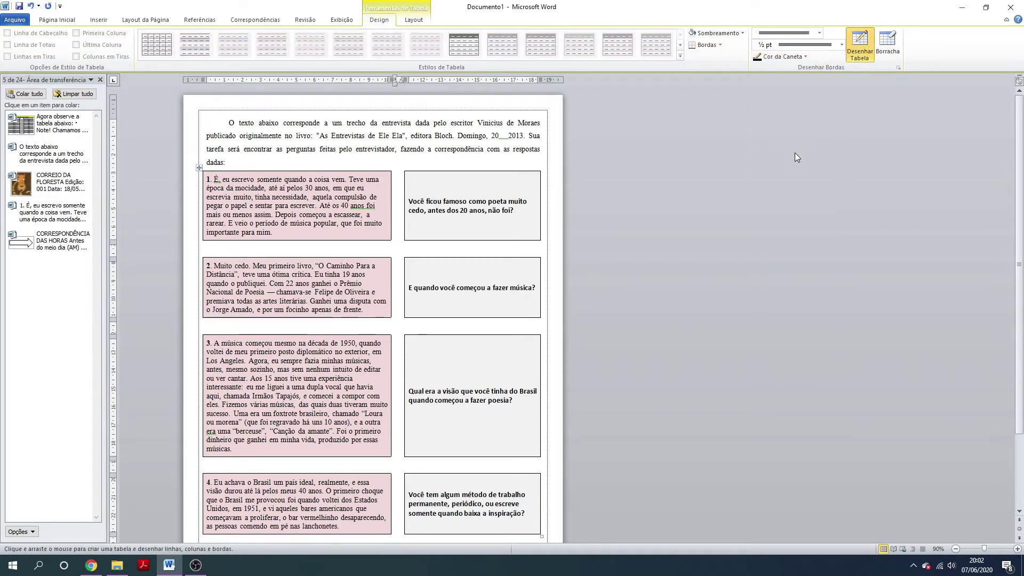
pyautogui.click(858, 49)
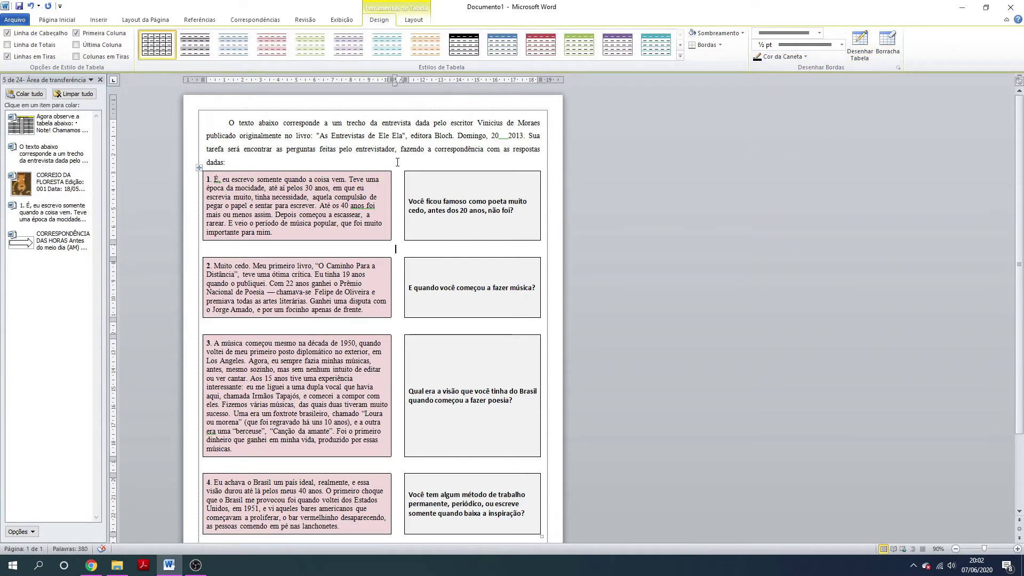
pyautogui.click(860, 46)
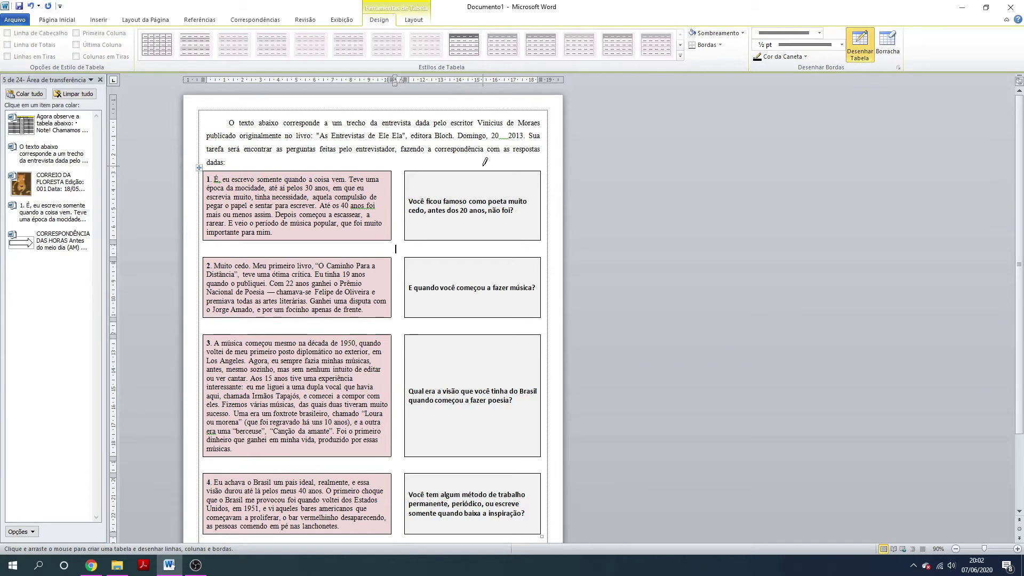
pyautogui.moveTo(544, 174); pyautogui.dragTo(539, 242)
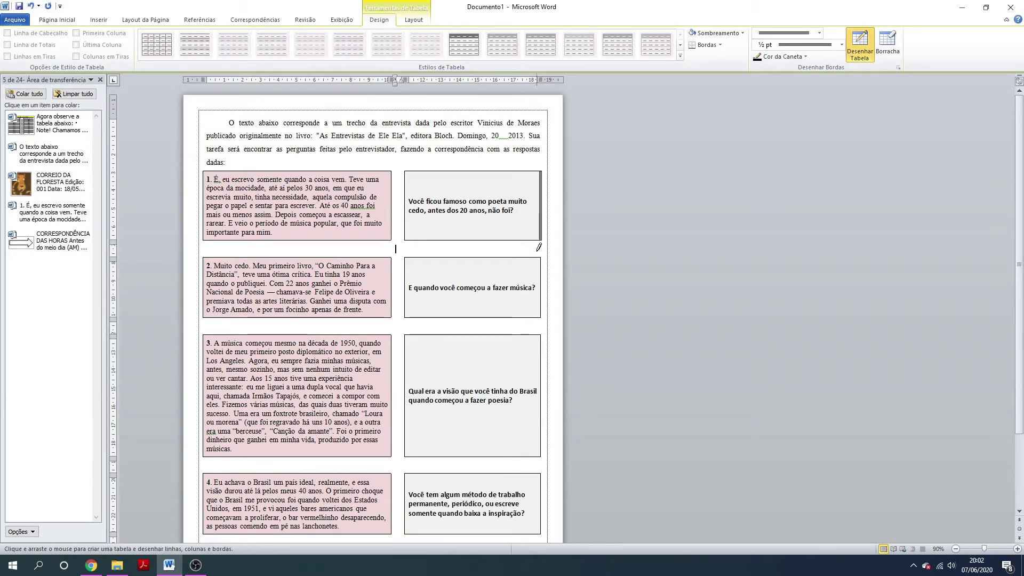
pyautogui.click(532, 241)
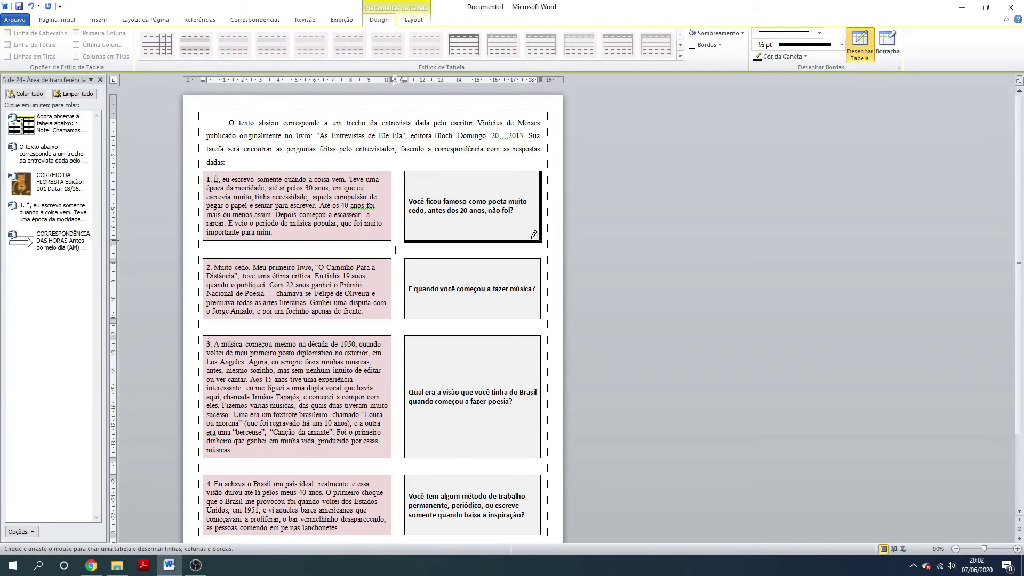
pyautogui.click(438, 171)
pyautogui.click(405, 208)
# - Draw over all four borders of the second question cell with the same triple-line style
pyautogui.scroll(-2, 531, 249)
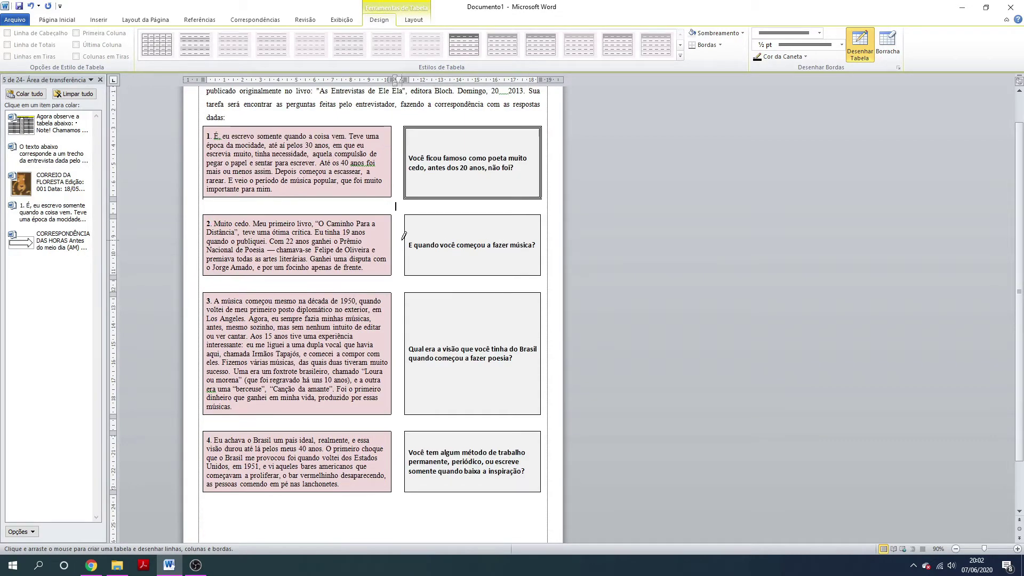
pyautogui.click(434, 215)
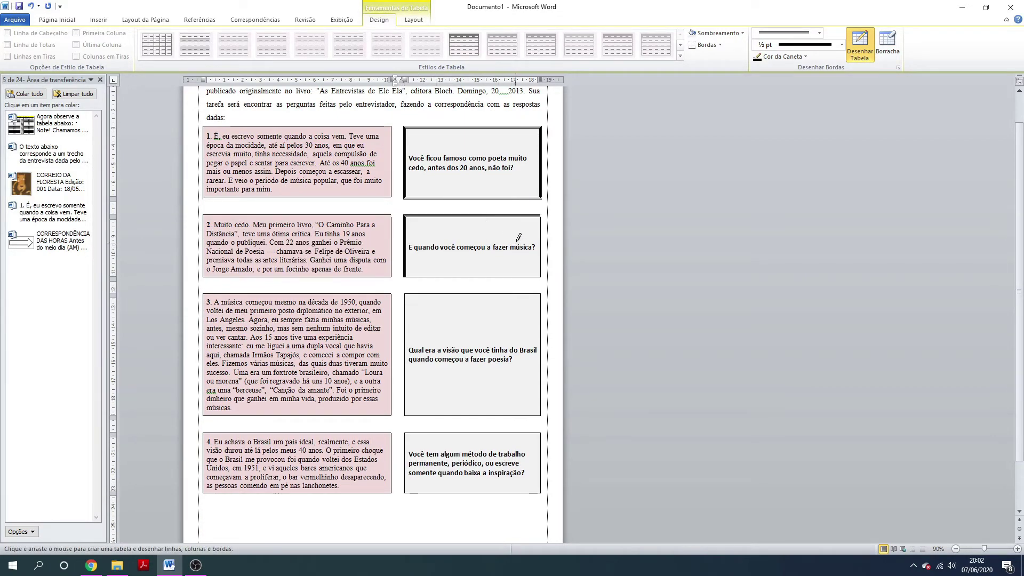
pyautogui.click(540, 233)
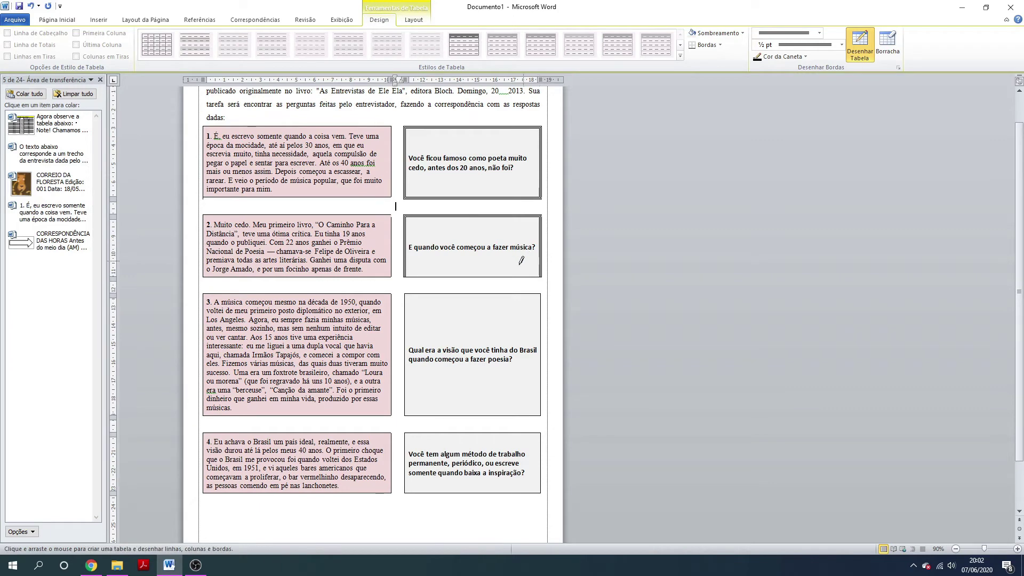
pyautogui.click(472, 277)
# - Draw over all four borders of the third question cell, about the view of Brazil, with the triple-line style
pyautogui.click(453, 295)
pyautogui.click(403, 315)
pyautogui.click(540, 346)
pyautogui.click(483, 417)
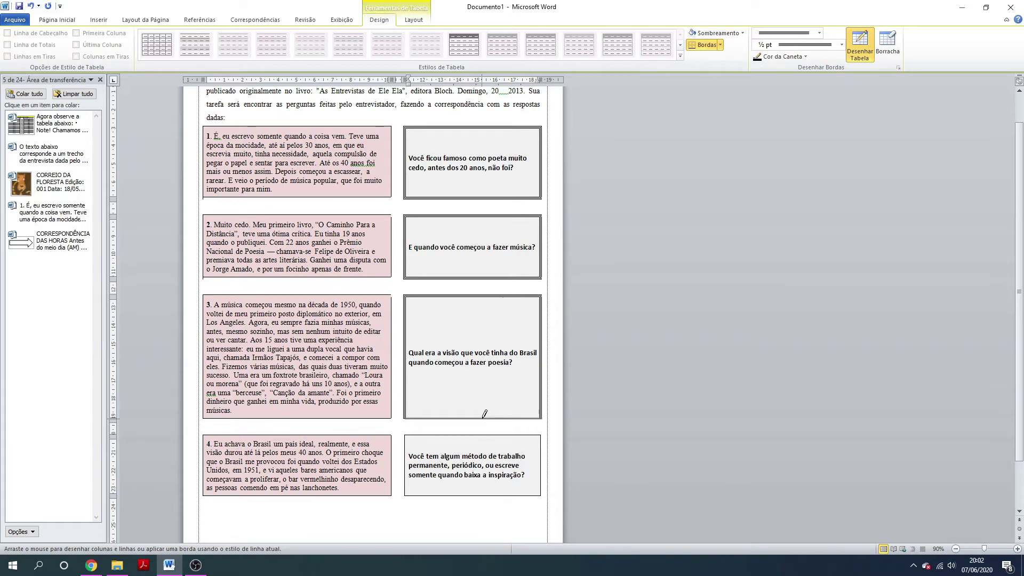
# - Apply the triple-line style to all four borders of the fourth question cell and leave the Draw Table tool
pyautogui.scroll(-2, 482, 413)
pyautogui.click(460, 384)
pyautogui.click(404, 422)
pyautogui.click(462, 445)
pyautogui.click(540, 419)
pyautogui.press('Escape')
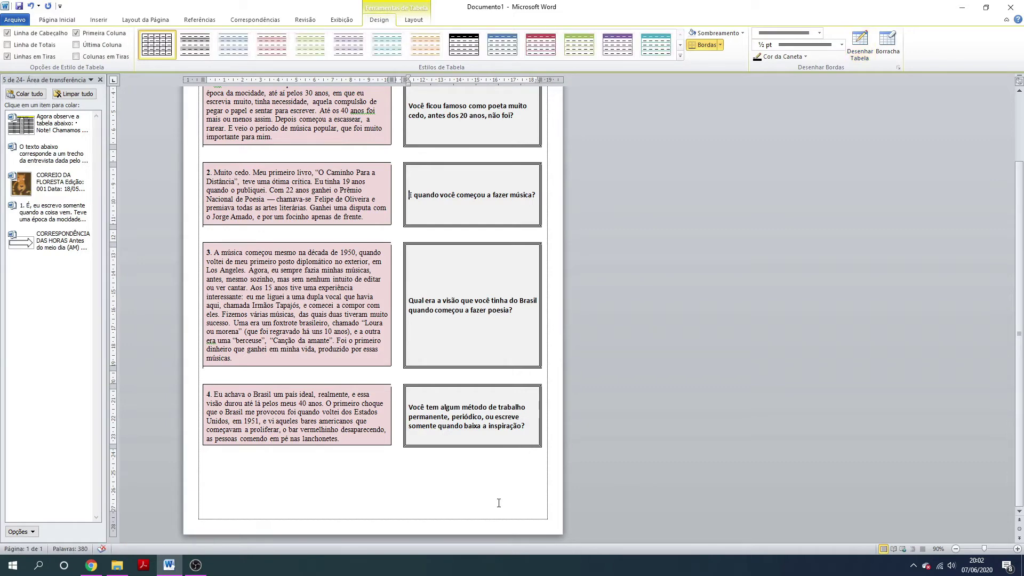
pyautogui.scroll(3, 498, 462)
pyautogui.scroll(-3, 499, 460)
pyautogui.press('Return')
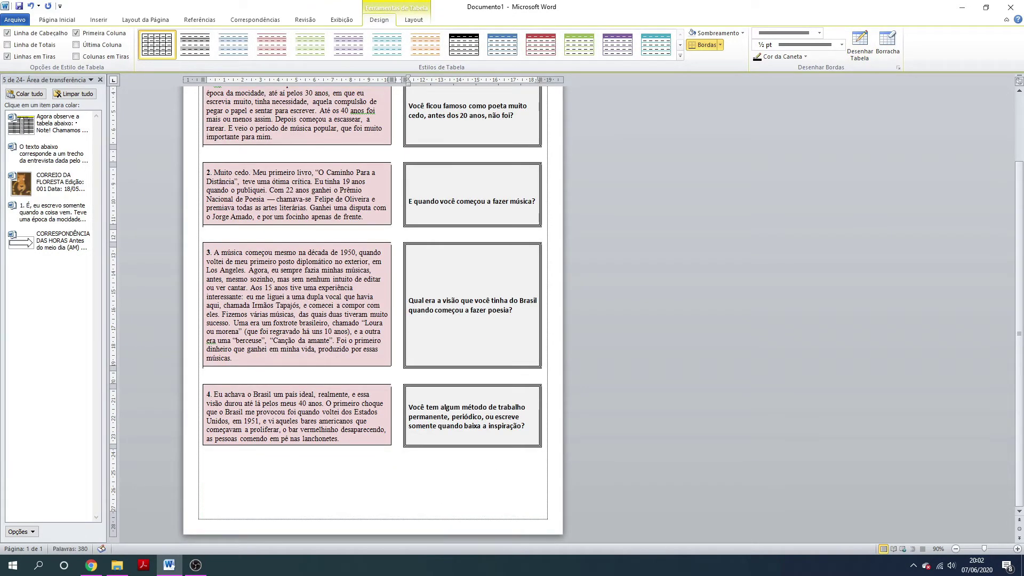
pyautogui.press('BackSpace')
# - Insert a page break below the table to start a second page, and zoom in on the document
pyautogui.click(474, 504)
pyautogui.hotkey('ctrl', 'Return')
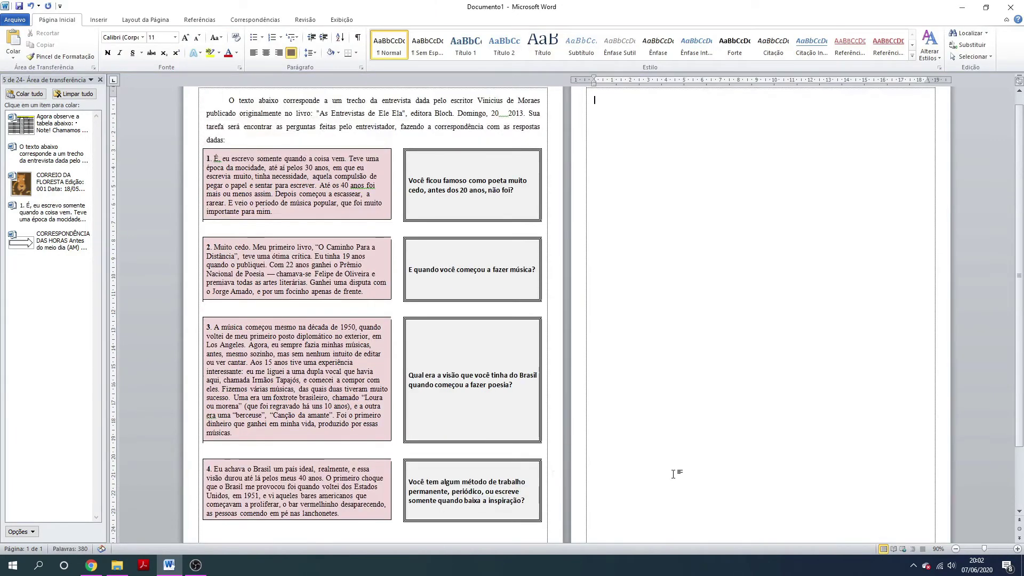
pyautogui.click(1017, 549)
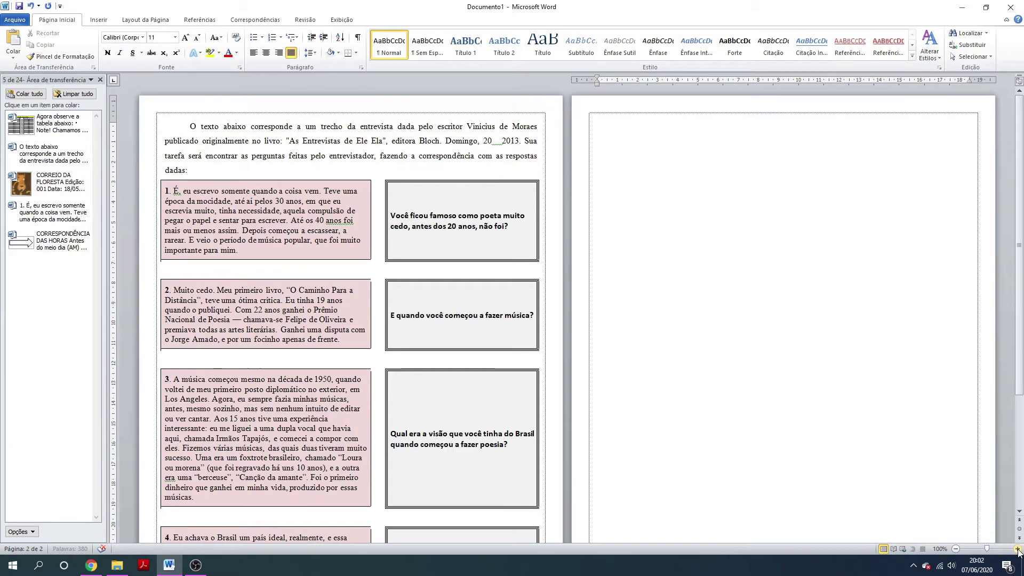
pyautogui.click(1017, 549)
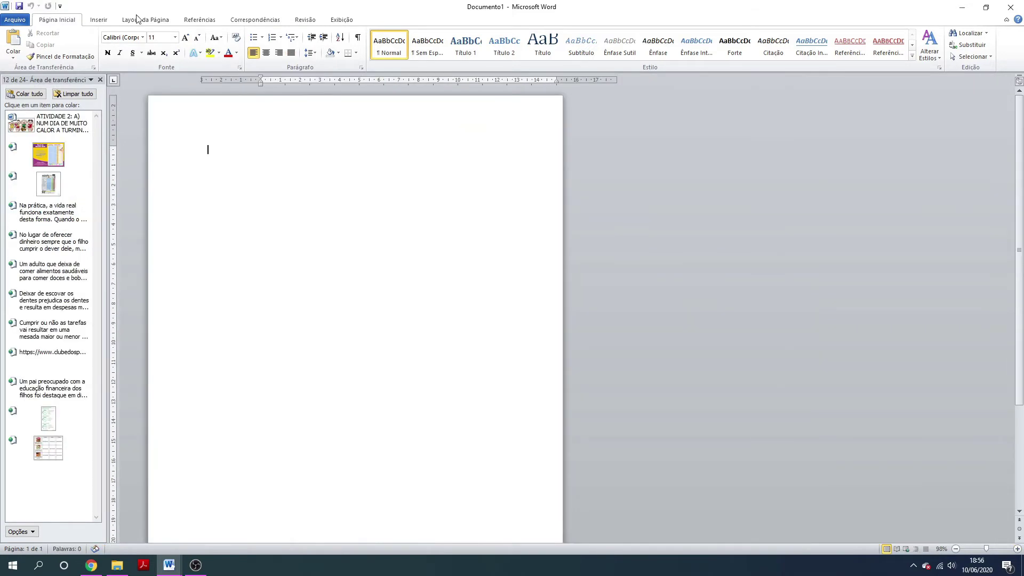
# - Paste the copied ATIVIDADE 2 exercise into the blank document and insert a three-column, one-row table below its picture
pyautogui.click(58, 124)
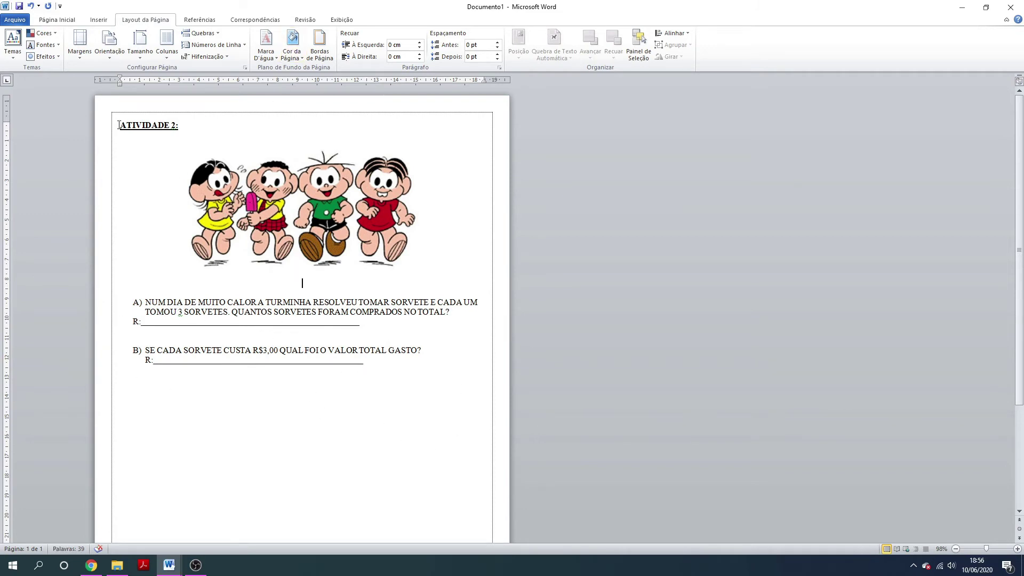
pyautogui.click(98, 22)
pyautogui.click(105, 45)
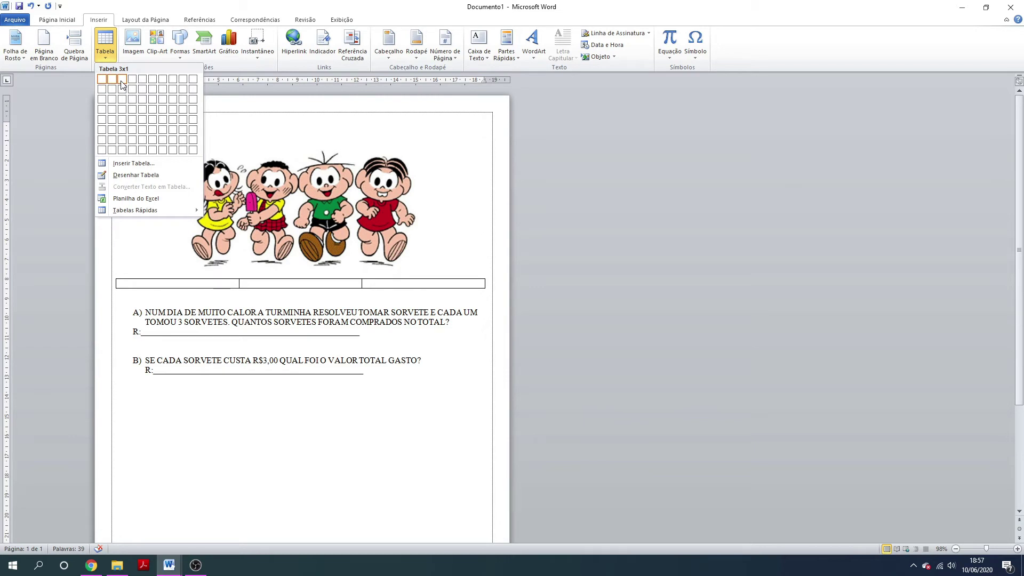
pyautogui.click(121, 80)
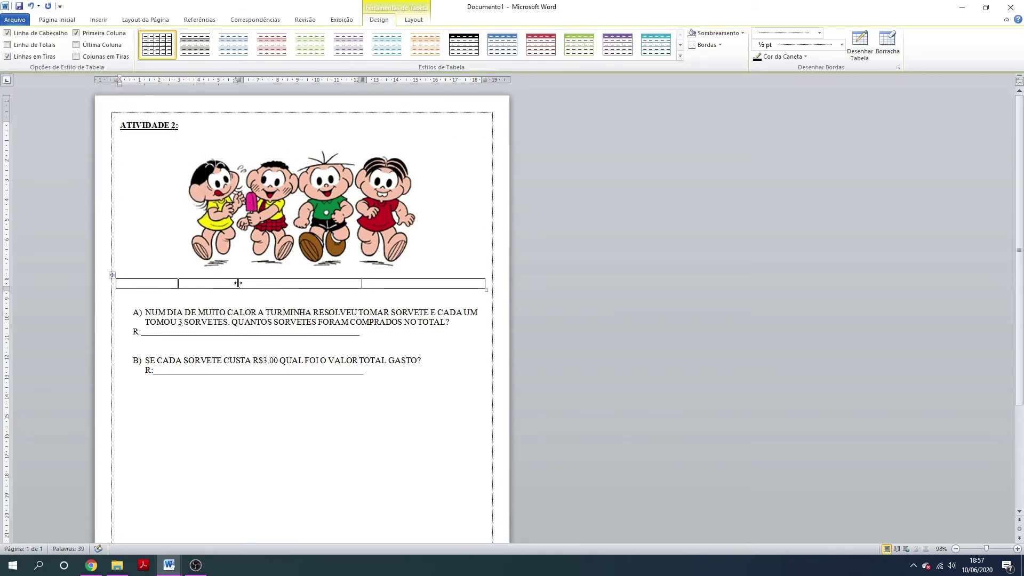
# - Narrow the table's middle column to a thin strip and move the text of questions A and B into the outer cells
pyautogui.moveTo(238, 282); pyautogui.dragTo(292, 283)
pyautogui.moveTo(361, 284); pyautogui.dragTo(307, 283)
pyautogui.moveTo(456, 322); pyautogui.dragTo(158, 285)
pyautogui.moveTo(425, 392); pyautogui.dragTo(337, 285)
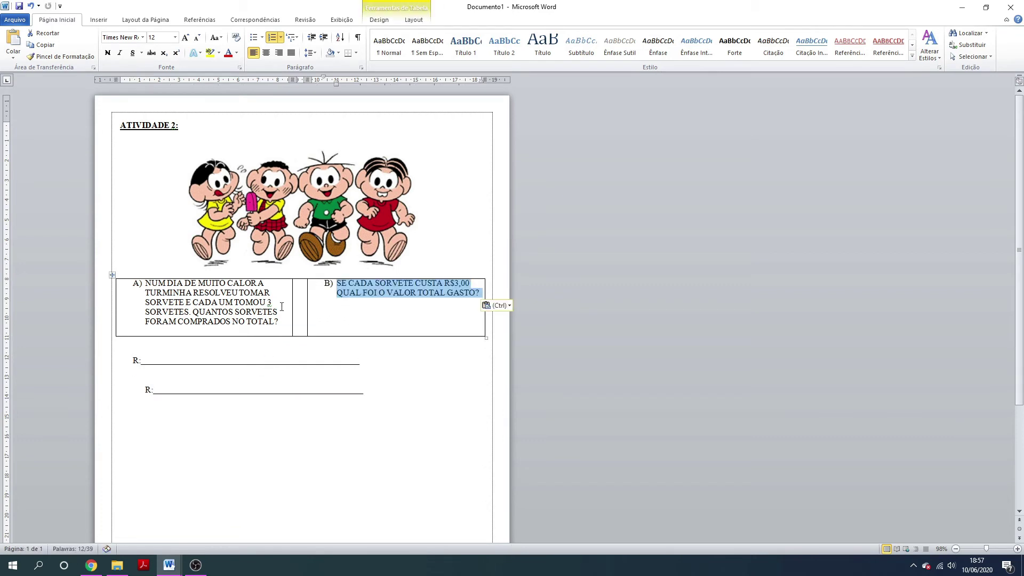
# - Remove the A) and B) list lettering and indents from the two question cells
pyautogui.click(131, 286)
pyautogui.press('BackSpace')
pyautogui.click(334, 284)
pyautogui.press('BackSpace')
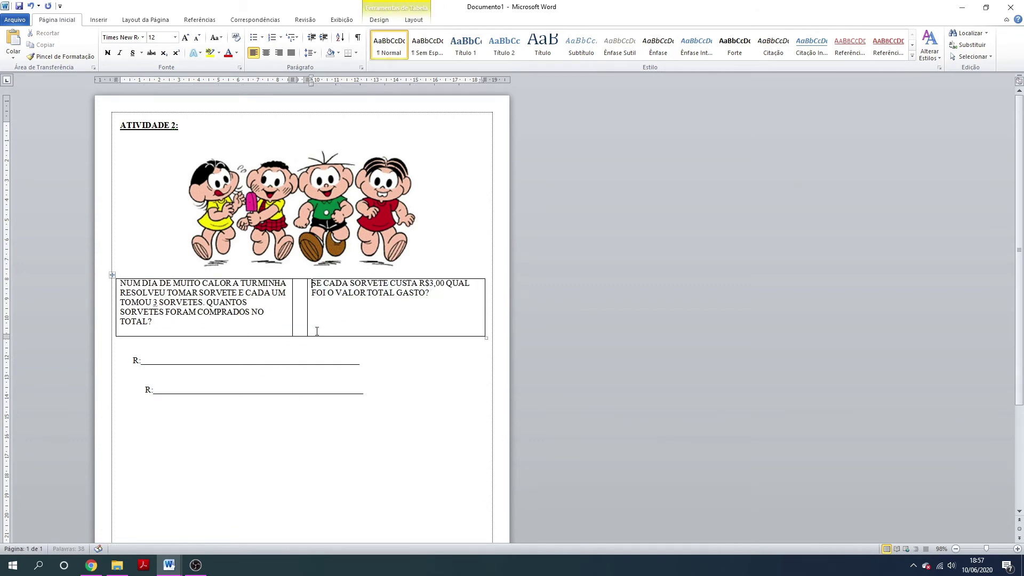
# - Align both question cells to centre left and delete the empty line after question A's text
pyautogui.click(114, 283)
pyautogui.click(291, 52)
pyautogui.press('Tab')
pyautogui.press('Tab')
pyautogui.click(292, 52)
pyautogui.click(413, 20)
pyautogui.click(507, 45)
pyautogui.click(256, 307)
pyautogui.click(507, 44)
pyautogui.click(235, 329)
pyautogui.press('BackSpace')
# - Add six empty rows to the table below the question row
pyautogui.click(444, 316)
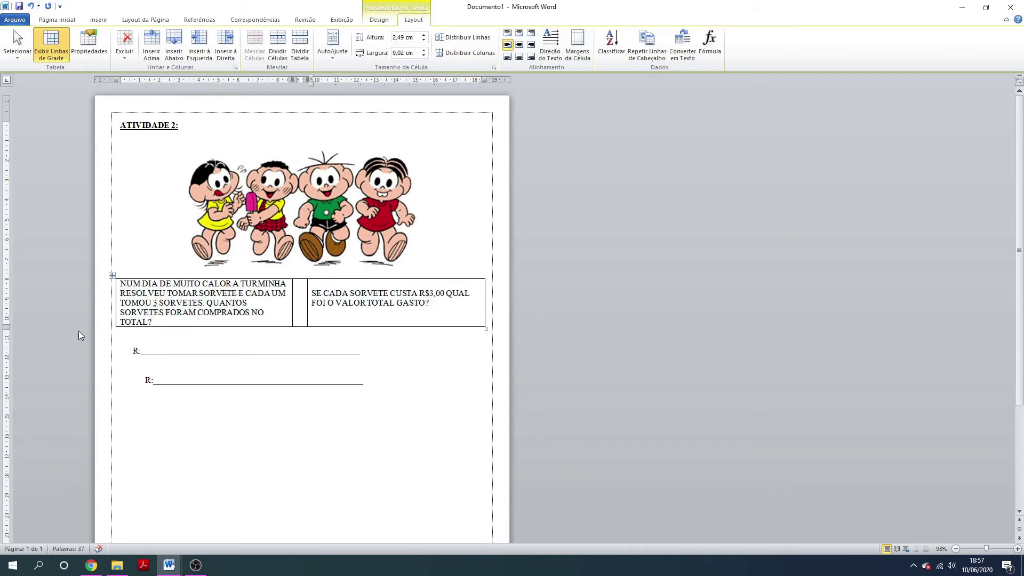
pyautogui.press('Tab')
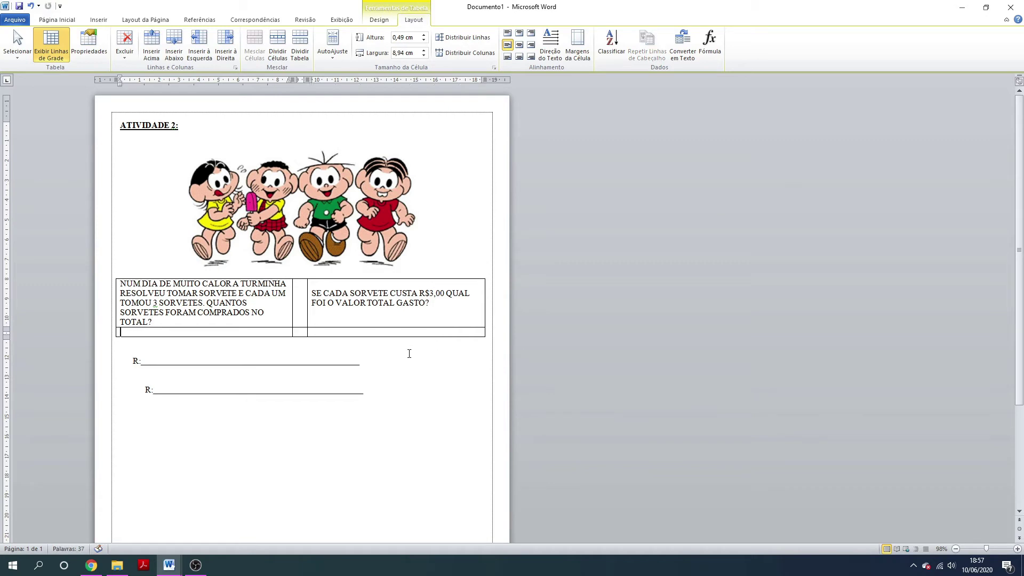
pyautogui.press('Tab')
pyautogui.press('Tab')
pyautogui.press('Tab')
pyautogui.press('Tab')
pyautogui.press('Tab')
pyautogui.press('Tab')
pyautogui.press('Tab')
pyautogui.press('Tab')
pyautogui.press('Tab')
pyautogui.press('Tab')
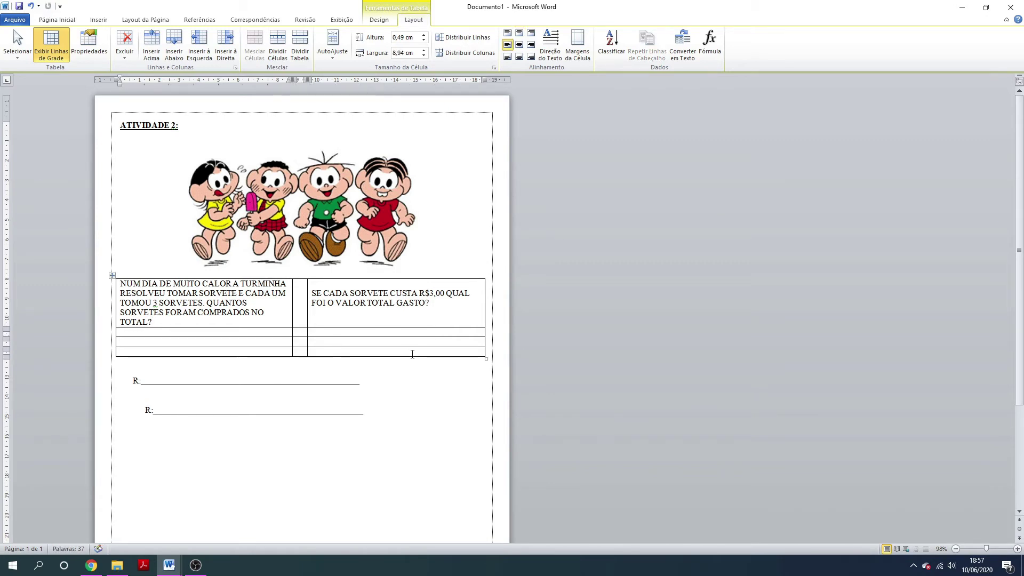
pyautogui.press('Tab')
pyautogui.press('Tab')
pyautogui.press('Tab')
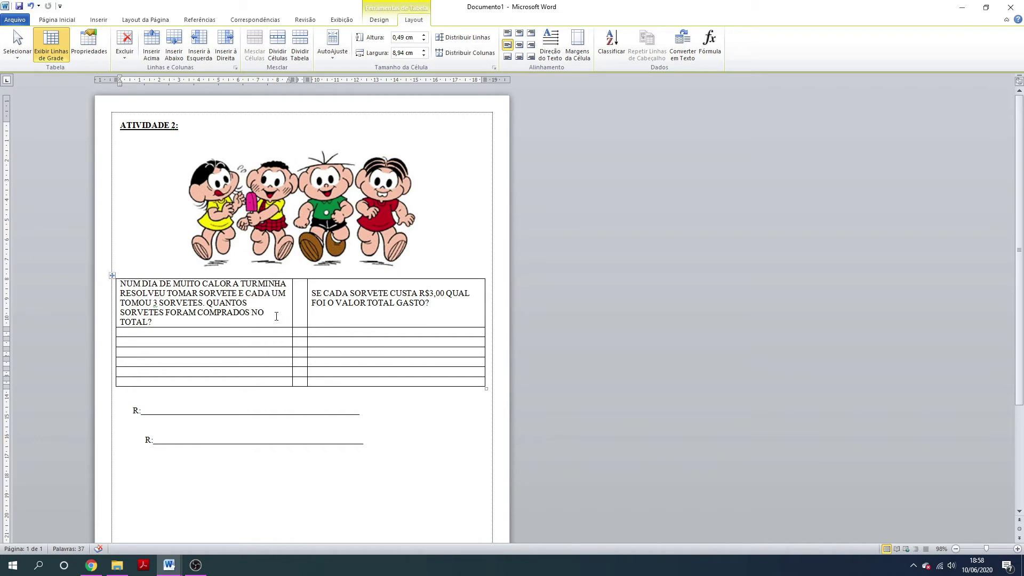
# - Justify the text of both questions in the table's first row
pyautogui.moveTo(159, 322); pyautogui.dragTo(120, 284)
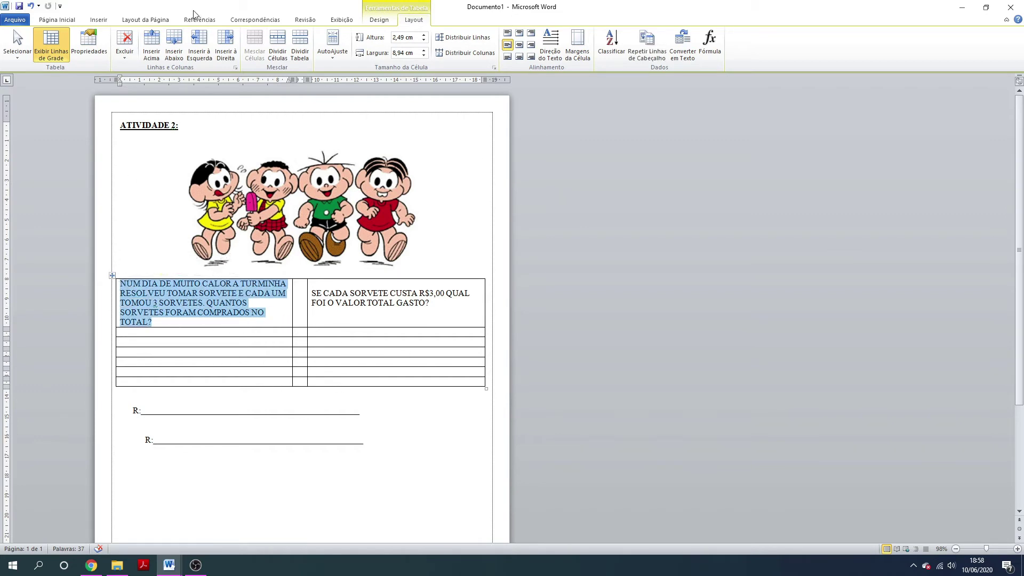
pyautogui.click(59, 19)
pyautogui.click(291, 53)
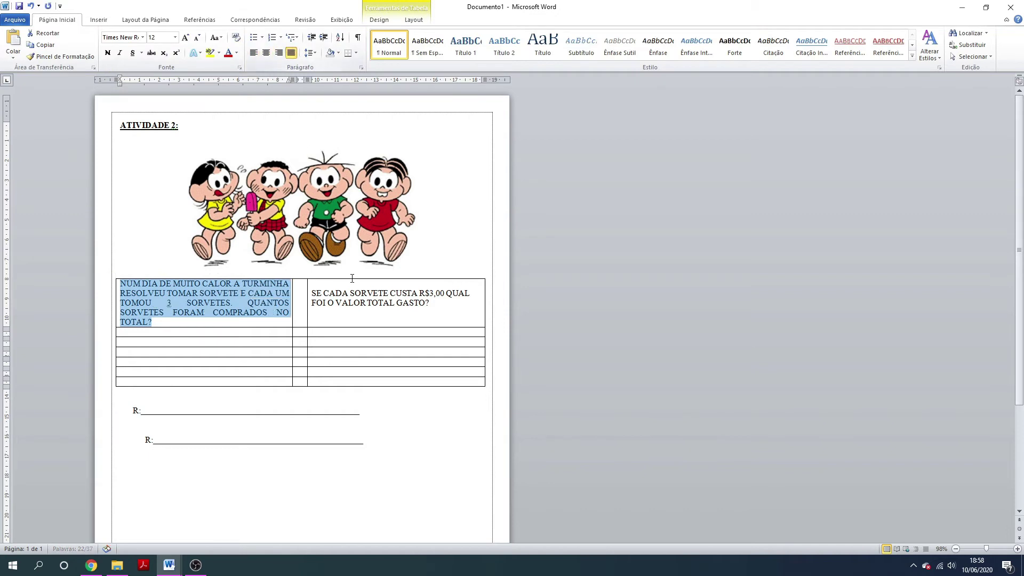
pyautogui.moveTo(455, 307); pyautogui.dragTo(312, 293)
pyautogui.hotkey('ctrl', 'j')
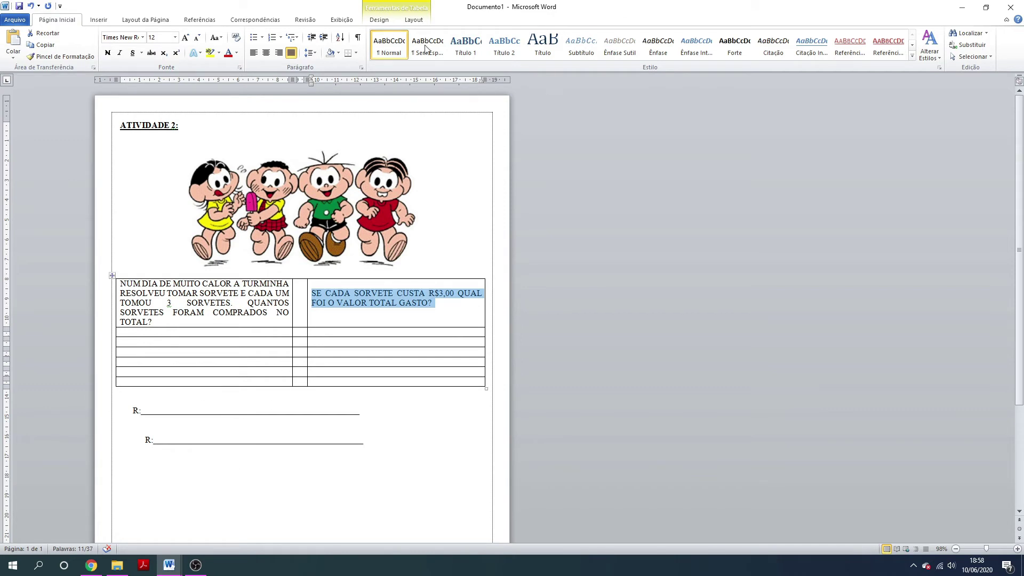
pyautogui.click(379, 22)
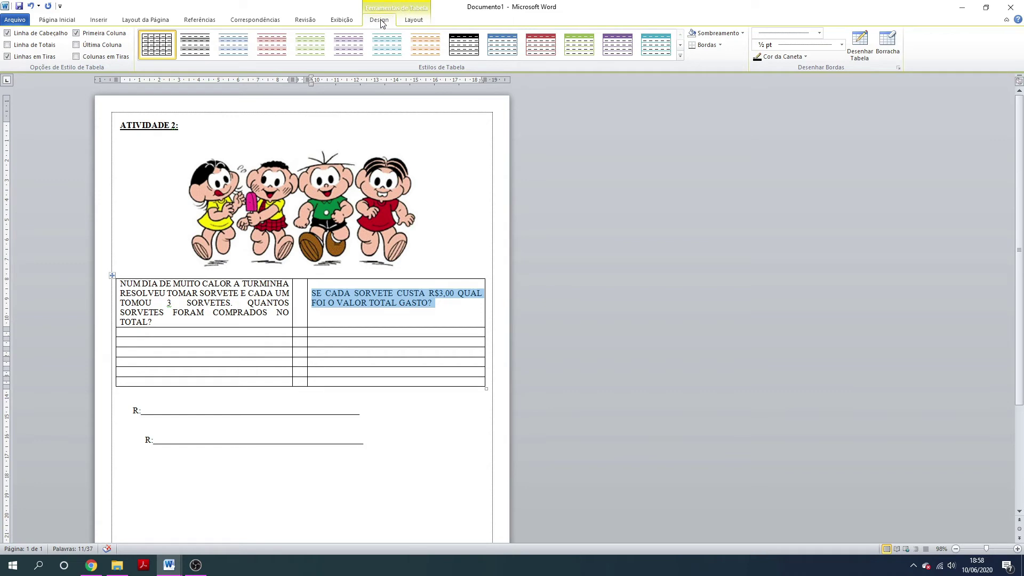
# - Draw a solid vertical line through the six empty rows under each question, splitting them into two halves
pyautogui.click(819, 33)
pyautogui.click(792, 65)
pyautogui.click(859, 42)
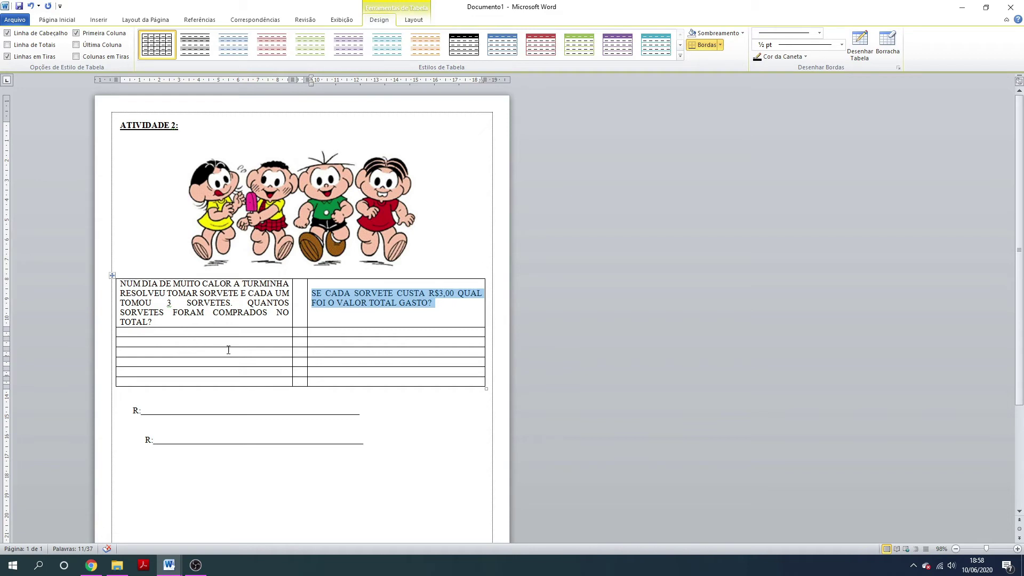
pyautogui.click(859, 42)
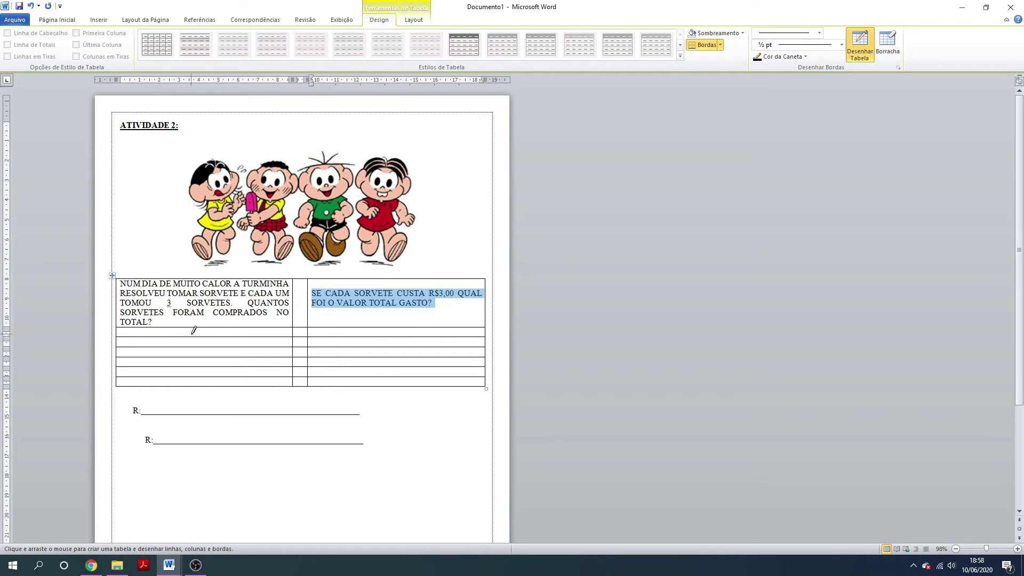
pyautogui.moveTo(203, 325); pyautogui.dragTo(192, 387)
pyautogui.moveTo(395, 324); pyautogui.dragTo(394, 385)
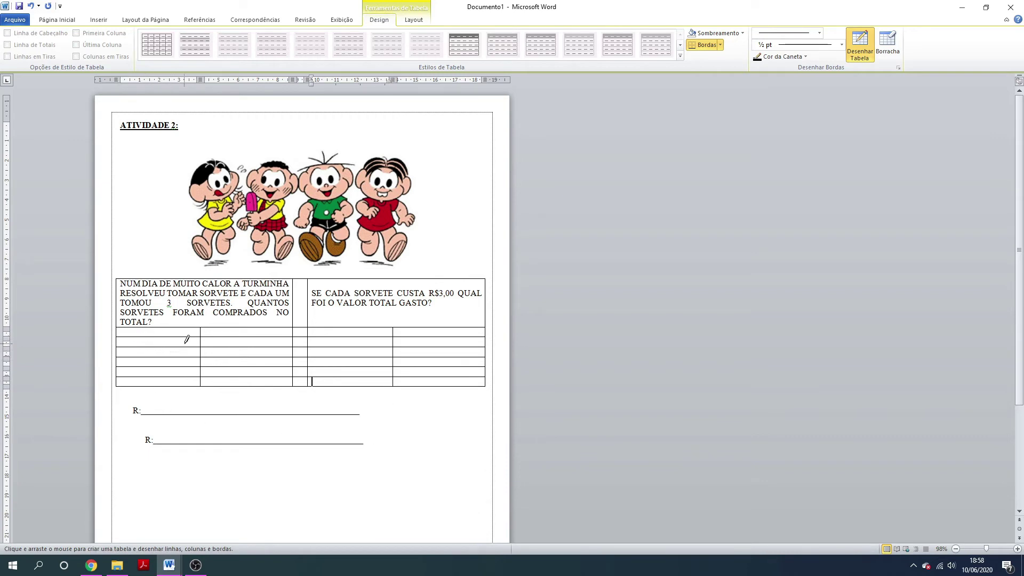
# - Draw three vertical lines through the lower five rows of each question's first half to form narrow calculation columns
pyautogui.moveTo(187, 337); pyautogui.dragTo(187, 385)
pyautogui.moveTo(167, 336); pyautogui.dragTo(165, 385)
pyautogui.moveTo(146, 336); pyautogui.dragTo(145, 385)
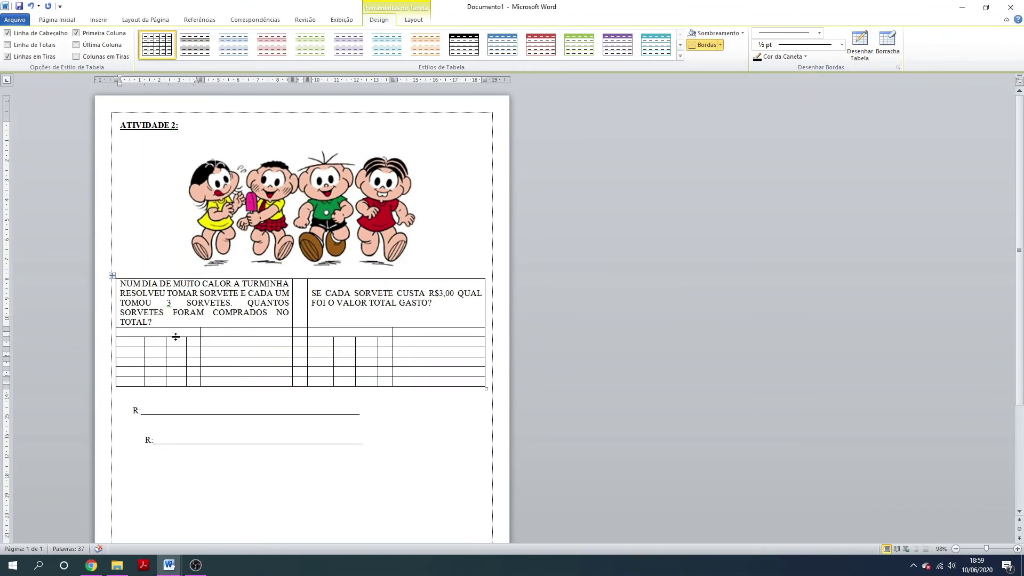
# - Label the two halves below each question with the headings CALCULO and DESENHO
pyautogui.press('capslock')
pyautogui.write('CALCULO')
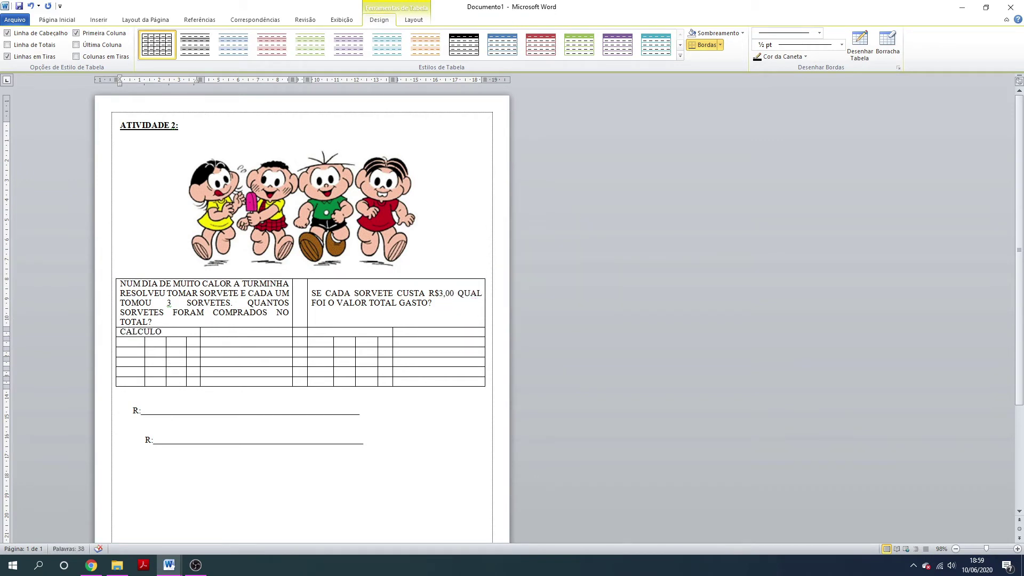
pyautogui.click(204, 331)
pyautogui.write('DESENHO')
pyautogui.press('Tab')
pyautogui.press('Tab')
pyautogui.write('CALCULO')
pyautogui.press('Tab')
pyautogui.write('DESENHO')
# - Centre the CALCULO and DESENHO headings across the whole row
pyautogui.moveTo(119, 331); pyautogui.dragTo(483, 331)
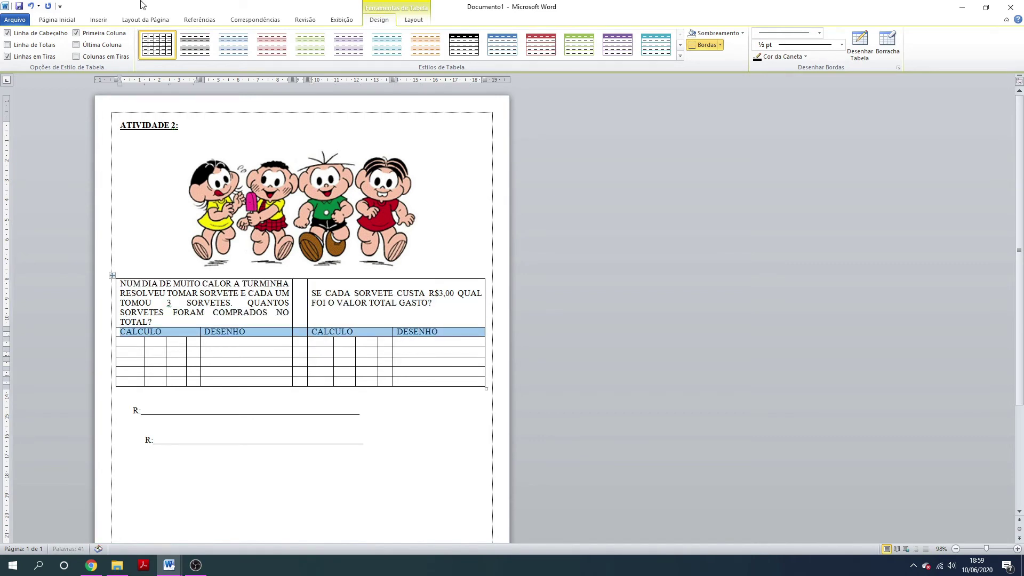
pyautogui.click(56, 20)
pyautogui.click(266, 52)
# - Enter D and U in the two middle calculation columns of both questions and centre the letters
pyautogui.click(154, 344)
pyautogui.write('D')
pyautogui.press('Tab')
pyautogui.write('U')
pyautogui.press('Tab')
pyautogui.press('Tab')
pyautogui.press('Tab')
pyautogui.press('Tab')
pyautogui.press('Tab')
pyautogui.write('D')
pyautogui.press('Tab')
pyautogui.write('U')
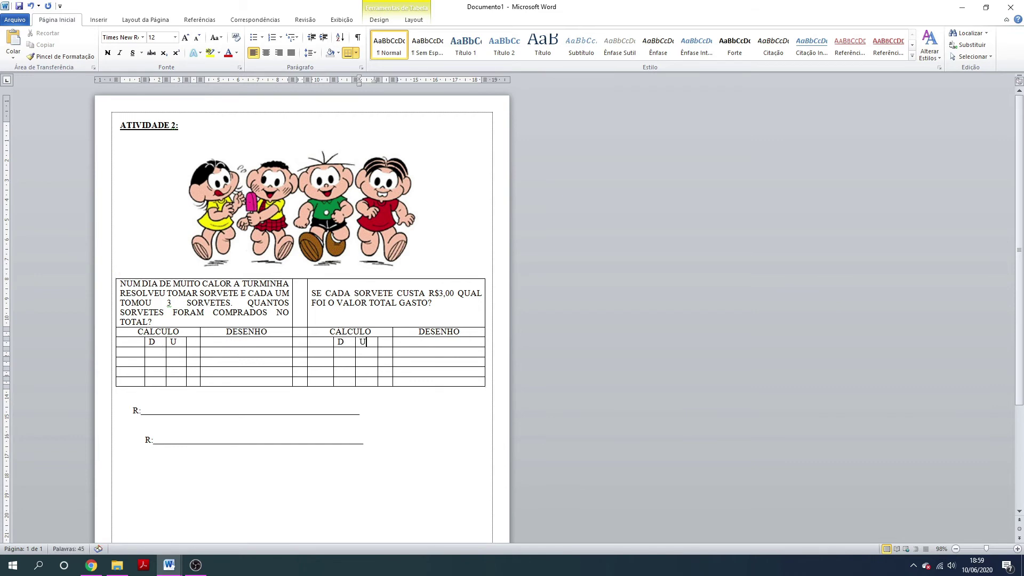
pyautogui.moveTo(149, 341); pyautogui.dragTo(181, 342)
pyautogui.moveTo(339, 342); pyautogui.dragTo(367, 342)
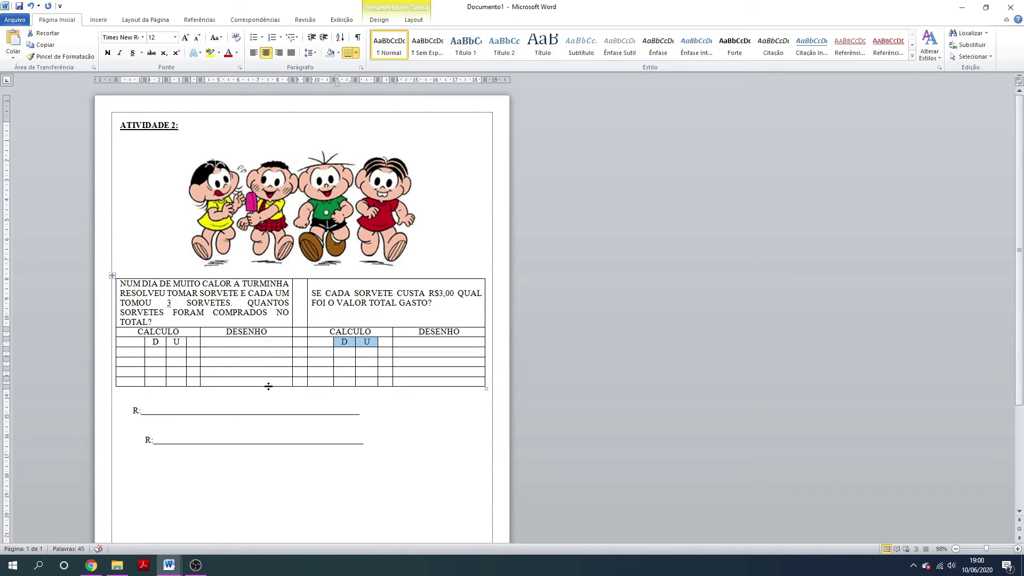
# - Merge the five empty cells under each DESENHO heading into one drawing area
pyautogui.moveTo(230, 342); pyautogui.dragTo(230, 384)
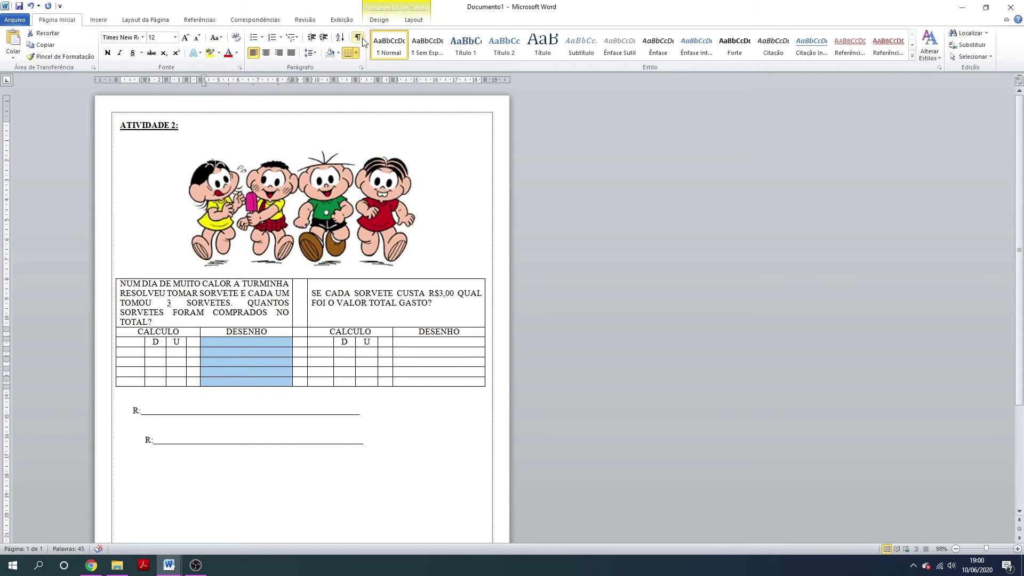
pyautogui.click(414, 21)
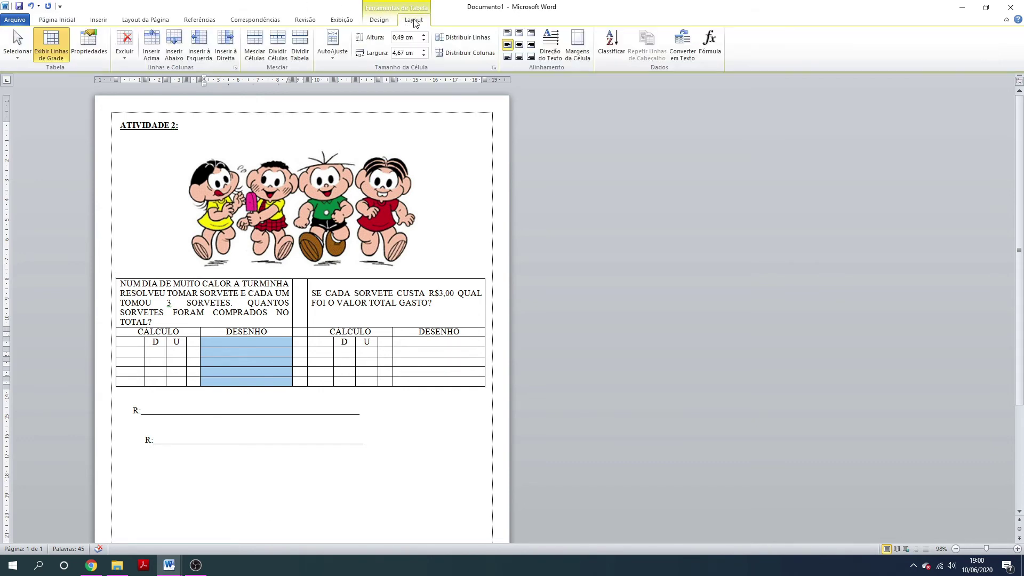
pyautogui.click(257, 51)
pyautogui.moveTo(422, 341); pyautogui.dragTo(422, 384)
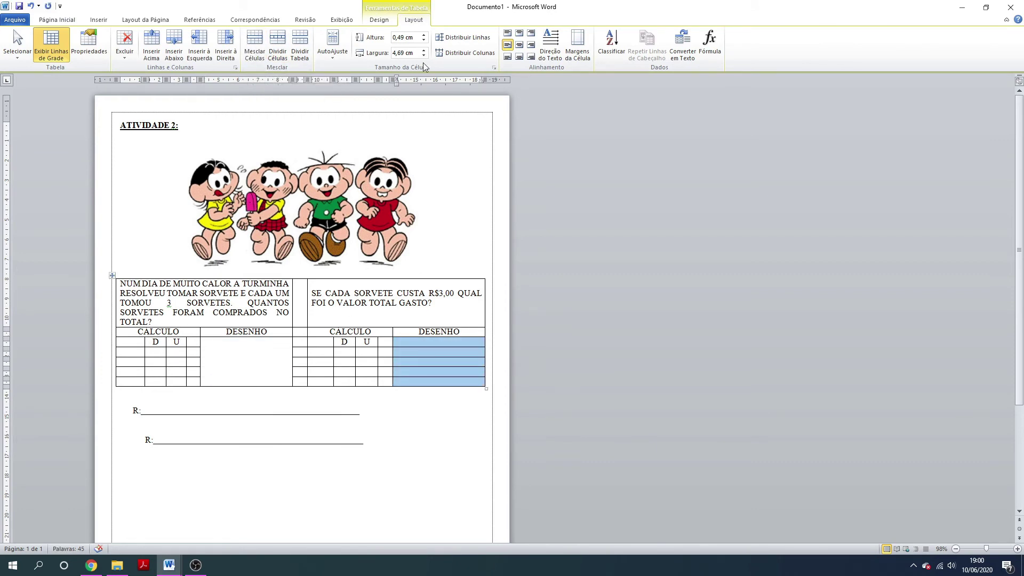
pyautogui.click(256, 51)
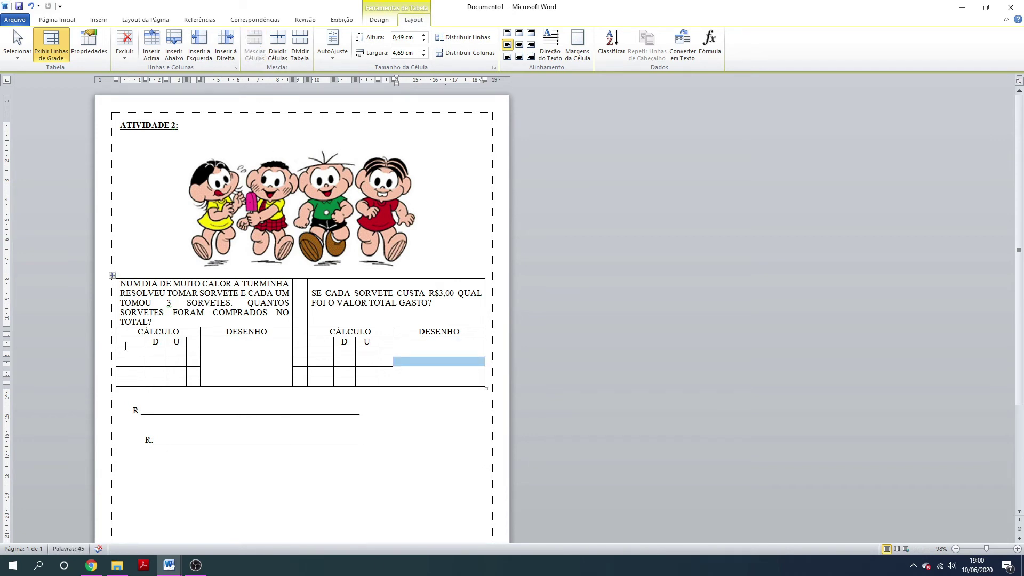
# - Hide the horizontal borders of the narrow column between the two questions by tracing them with a white pen
pyautogui.click(378, 20)
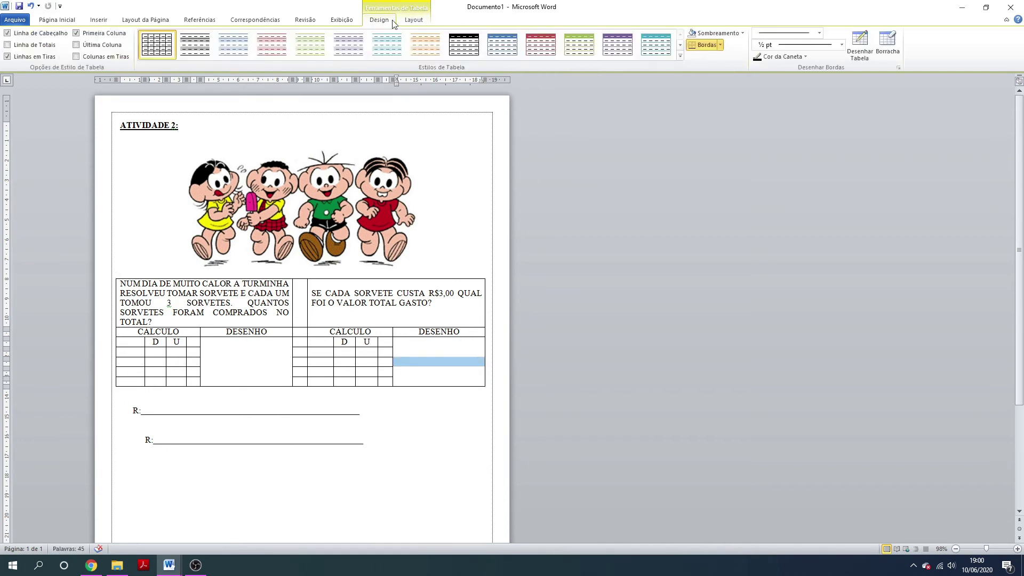
pyautogui.click(779, 56)
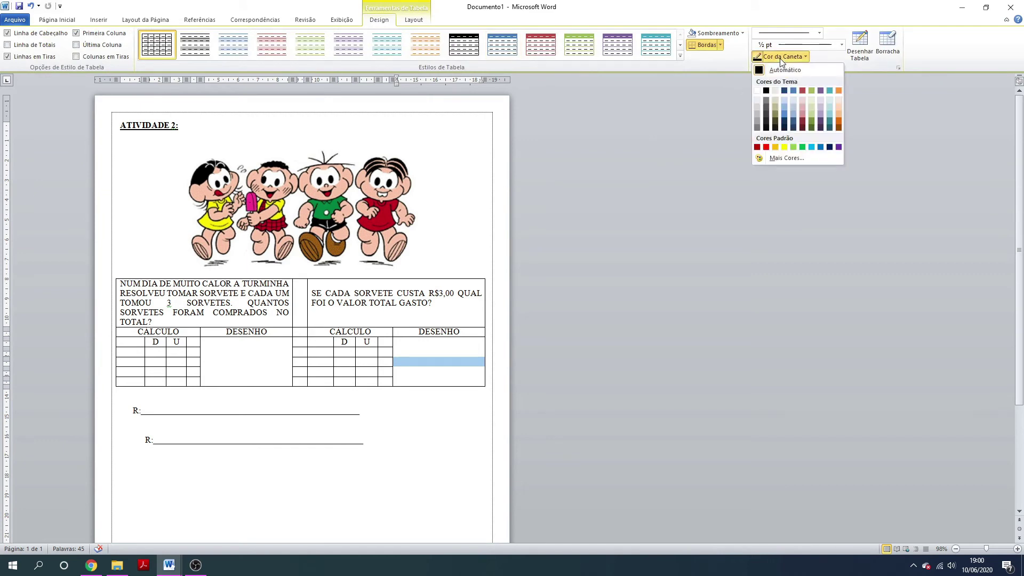
pyautogui.click(757, 91)
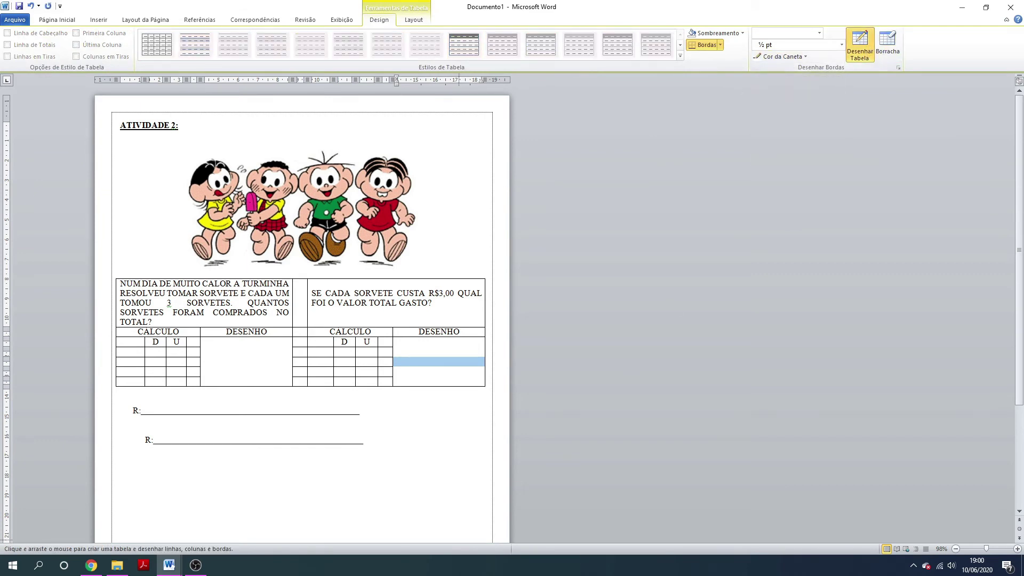
pyautogui.click(299, 279)
pyautogui.click(300, 327)
pyautogui.click(300, 338)
pyautogui.click(300, 347)
pyautogui.click(300, 357)
pyautogui.click(300, 367)
pyautogui.click(300, 377)
pyautogui.click(301, 387)
# - Whiten the horizontal borders of the empty columns on both sides of each D and U grid
pyautogui.click(320, 348)
pyautogui.click(321, 357)
pyautogui.click(321, 367)
pyautogui.click(321, 377)
pyautogui.click(385, 377)
pyautogui.click(385, 367)
pyautogui.click(385, 356)
pyautogui.click(385, 348)
pyautogui.click(193, 348)
pyautogui.click(193, 357)
pyautogui.click(193, 367)
pyautogui.click(193, 377)
pyautogui.click(133, 376)
pyautogui.click(133, 367)
pyautogui.click(133, 357)
pyautogui.click(136, 347)
pyautogui.press('Escape')
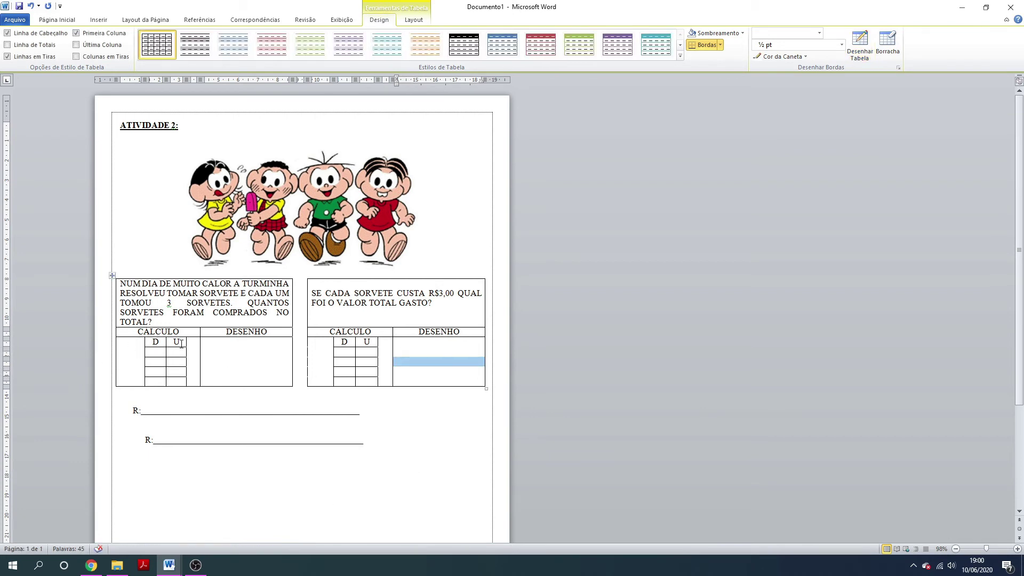
# - Insert an empty row below the CALCULO and DESENHO headings and hide its inner borders with the white pen
pyautogui.rightClick(218, 332)
pyautogui.moveTo(302, 140)
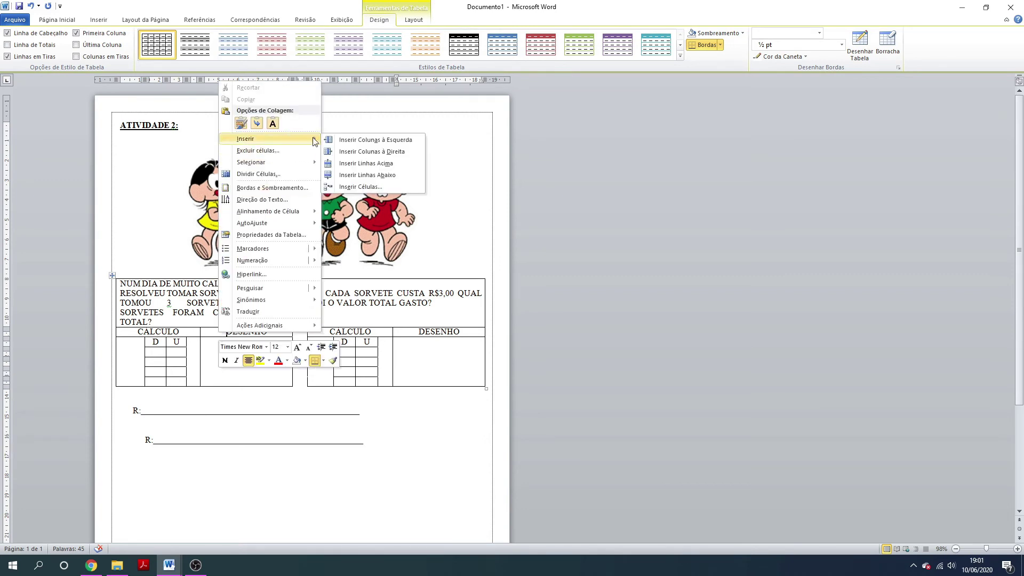
pyautogui.click(367, 175)
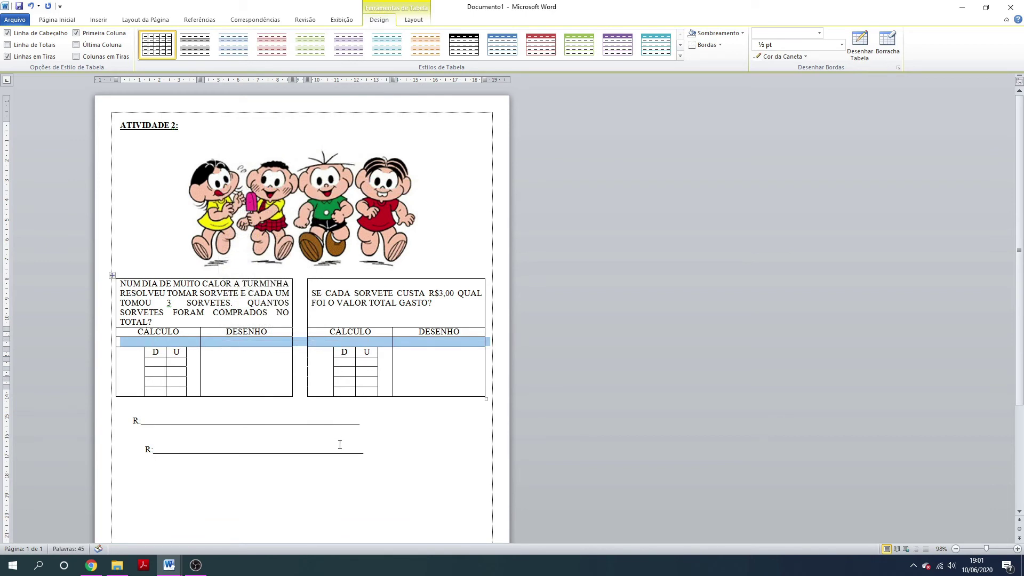
pyautogui.click(860, 43)
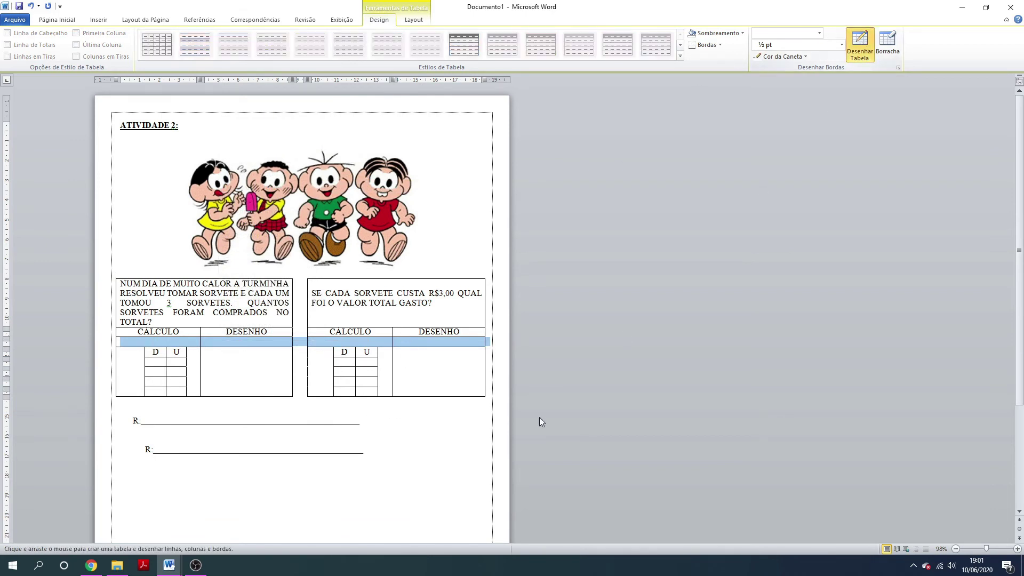
pyautogui.click(200, 341)
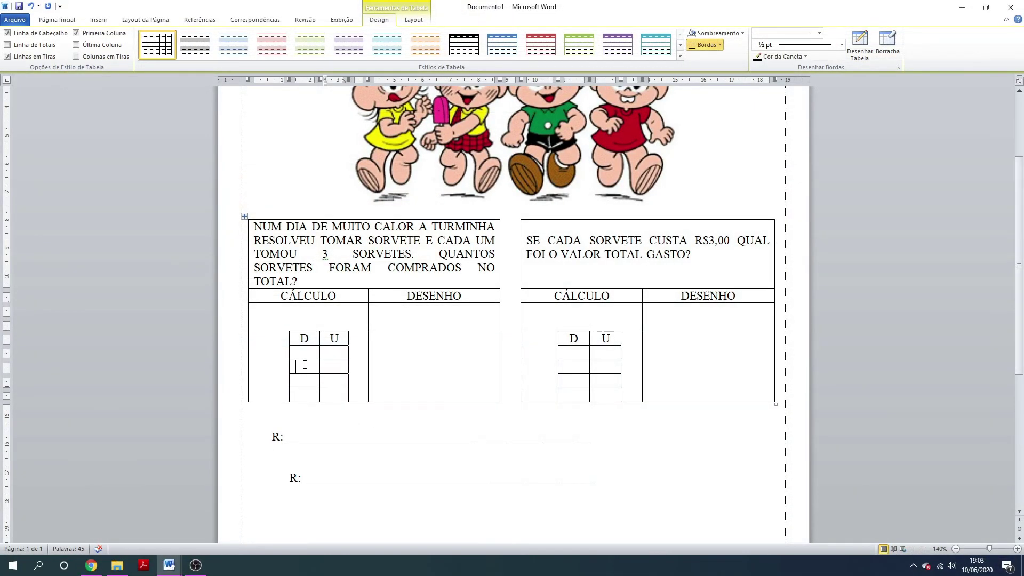
# - Draw a solid 2 ¼ pt line above the last row of both D and U grids
pyautogui.click(338, 370)
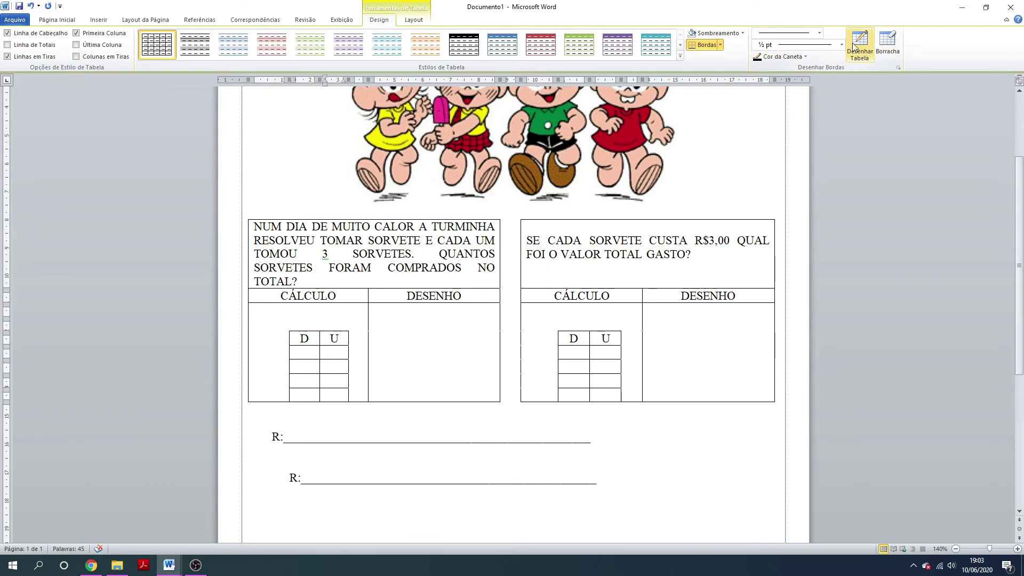
pyautogui.click(819, 34)
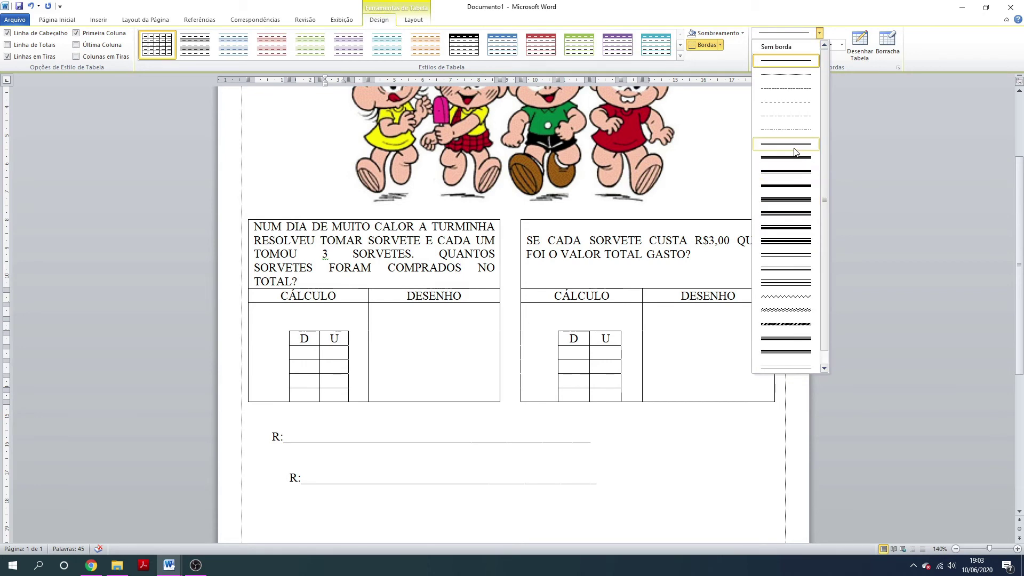
pyautogui.click(812, 61)
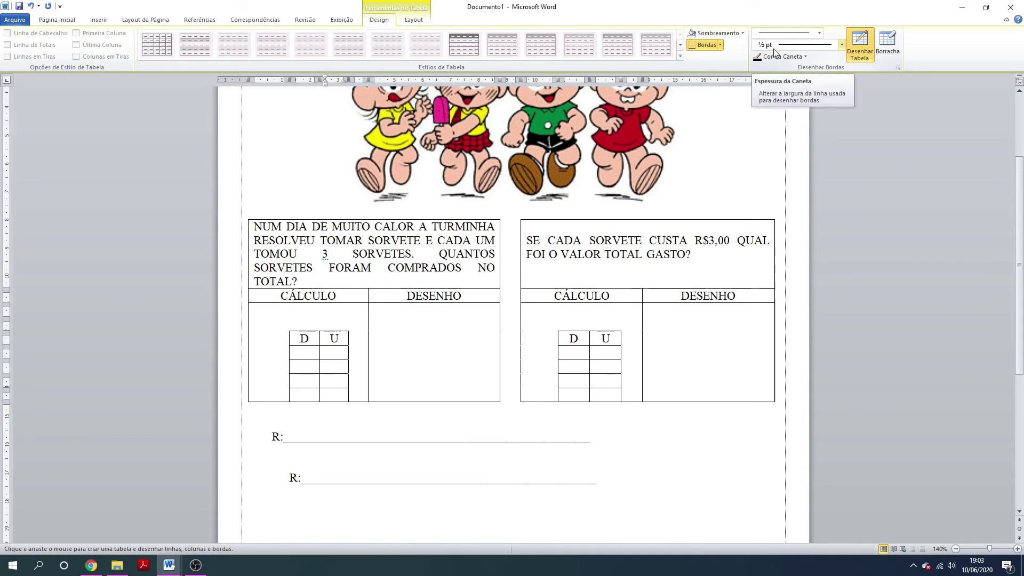
pyautogui.click(842, 45)
pyautogui.click(806, 128)
pyautogui.moveTo(291, 388); pyautogui.dragTo(333, 388)
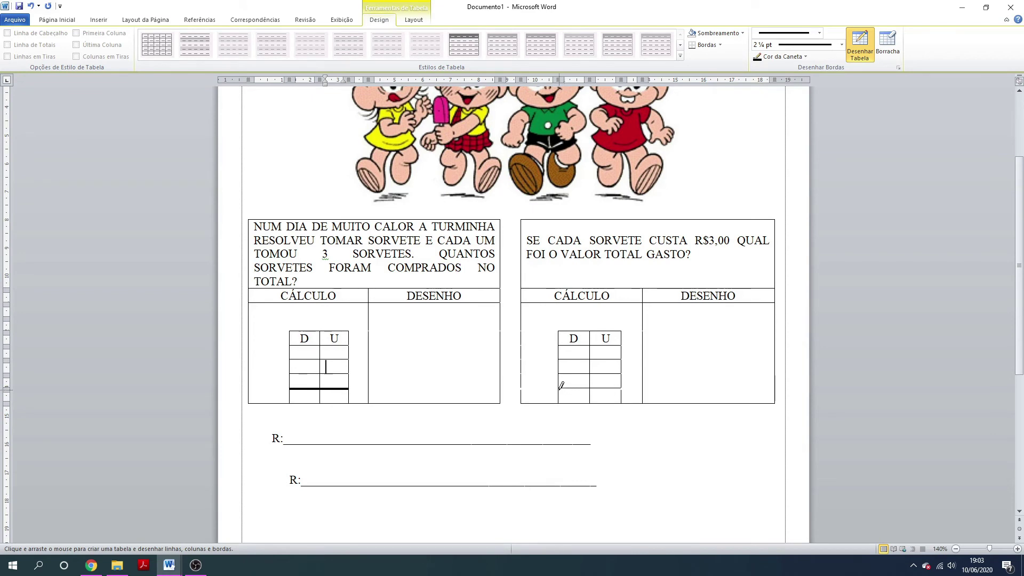
pyautogui.moveTo(561, 388); pyautogui.dragTo(619, 388)
# - Outline the whole block of the second question with a double-line border
pyautogui.click(820, 33)
pyautogui.click(786, 144)
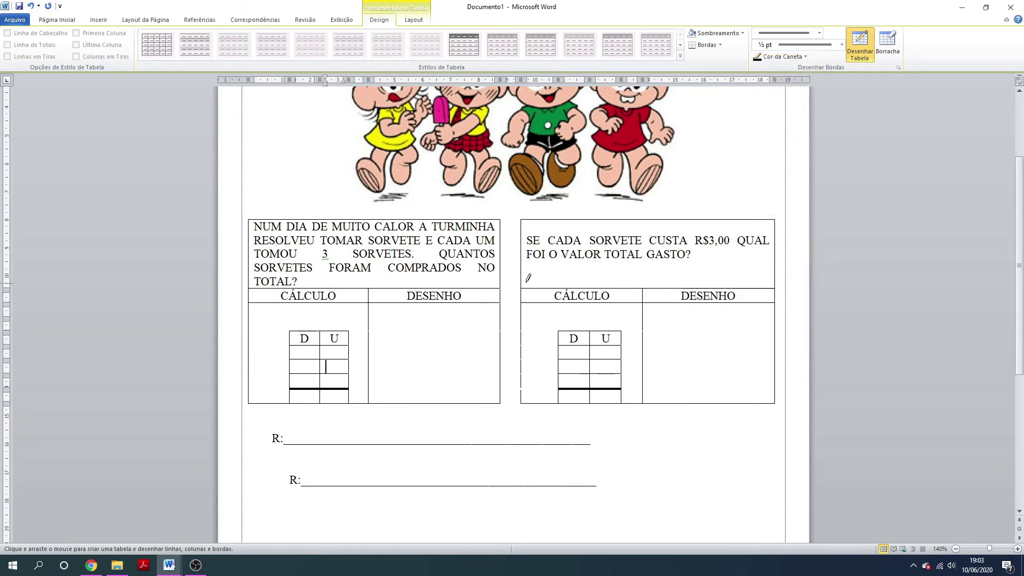
pyautogui.moveTo(522, 218)
pyautogui.mouseDown()
pyautogui.moveTo(521, 401)
pyautogui.moveTo(716, 392)
pyautogui.mouseUp()
pyautogui.moveTo(779, 397)
pyautogui.mouseDown()
pyautogui.moveTo(793, 232)
pyautogui.moveTo(541, 237)
pyautogui.moveTo(522, 221)
pyautogui.mouseUp()
pyautogui.moveTo(669, 212); pyautogui.dragTo(670, 213)
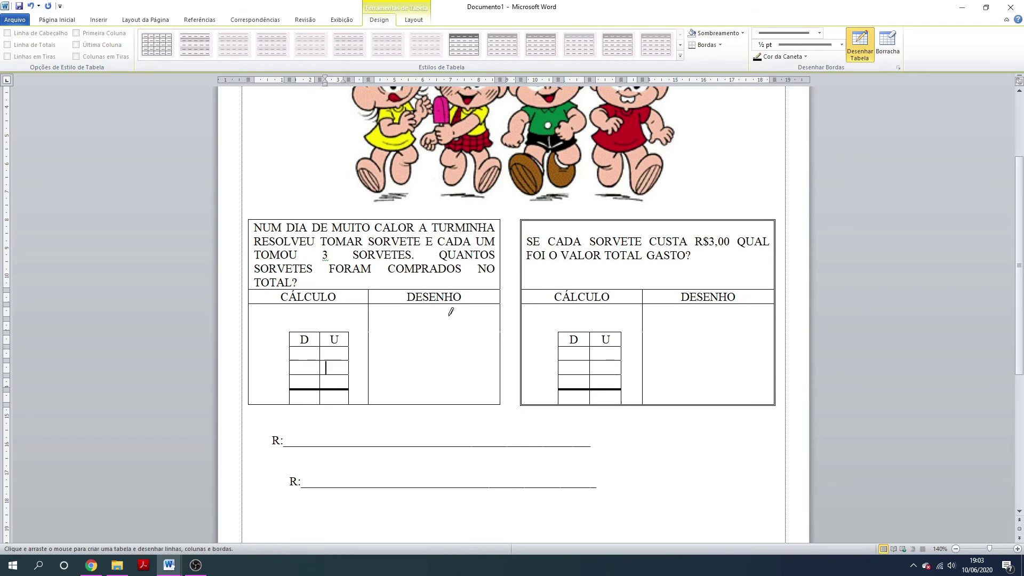
# - Outline the first question's block with the double line and redraw the dividers around the CÁLCULO and DESENHO sections in the same style
pyautogui.moveTo(500, 218)
pyautogui.mouseDown()
pyautogui.moveTo(492, 403)
pyautogui.moveTo(250, 401)
pyautogui.moveTo(249, 218)
pyautogui.mouseUp()
pyautogui.hotkey('ctrl', 'z')
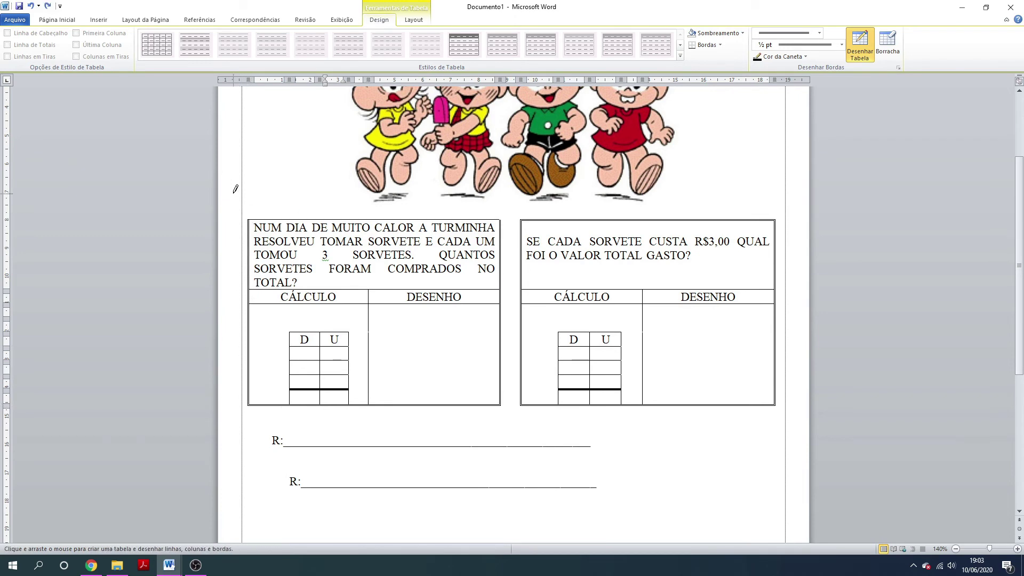
pyautogui.moveTo(254, 217); pyautogui.dragTo(499, 219)
pyautogui.moveTo(368, 288); pyautogui.dragTo(369, 404)
pyautogui.moveTo(255, 282)
pyautogui.mouseDown()
pyautogui.moveTo(678, 282)
pyautogui.moveTo(644, 404)
pyautogui.mouseUp()
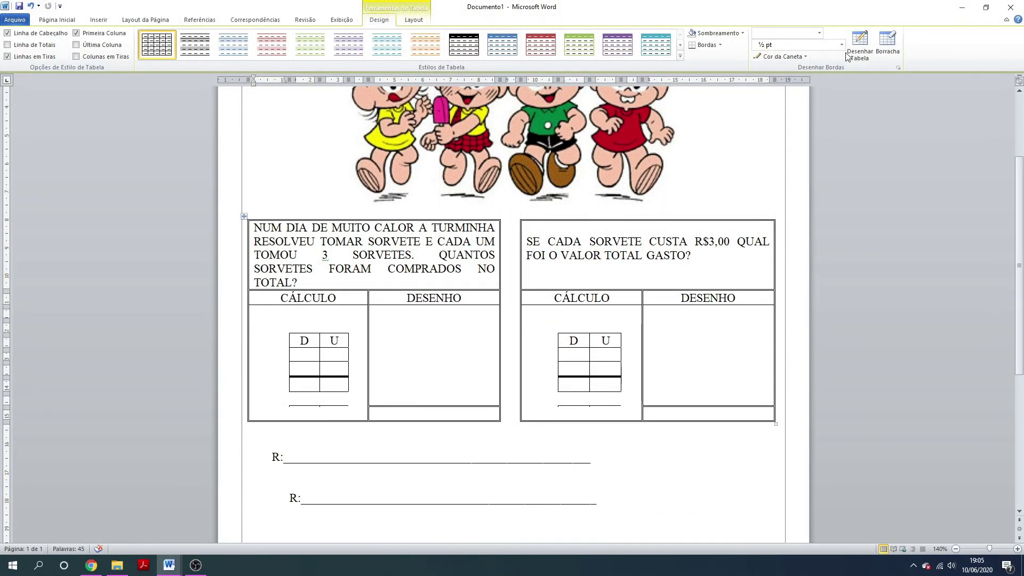
# - Draw a double line in the automatic pen colour above the bottom row of both CÁLCULO sections
pyautogui.click(819, 33)
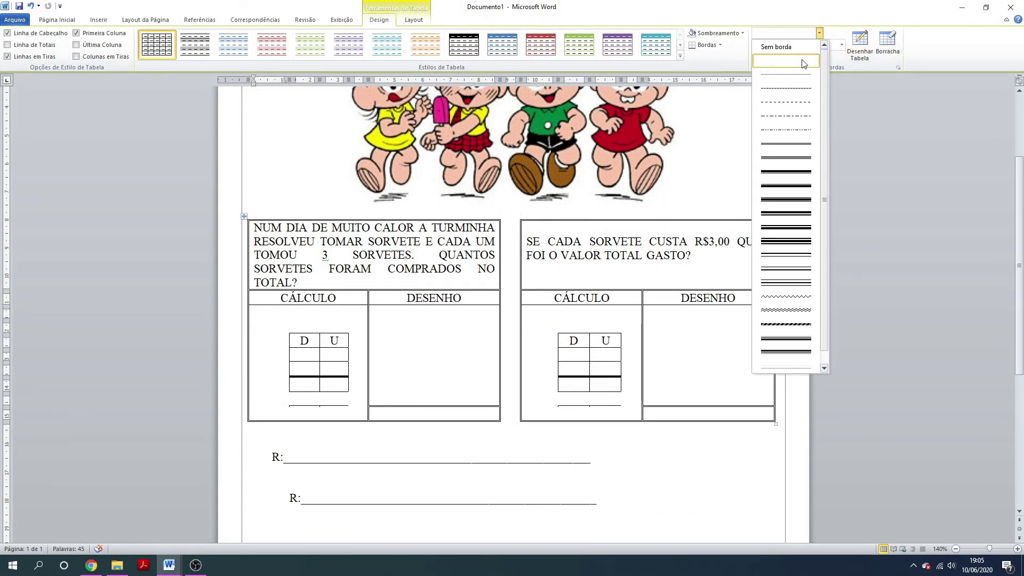
pyautogui.click(804, 63)
pyautogui.click(773, 57)
pyautogui.click(767, 71)
pyautogui.click(819, 33)
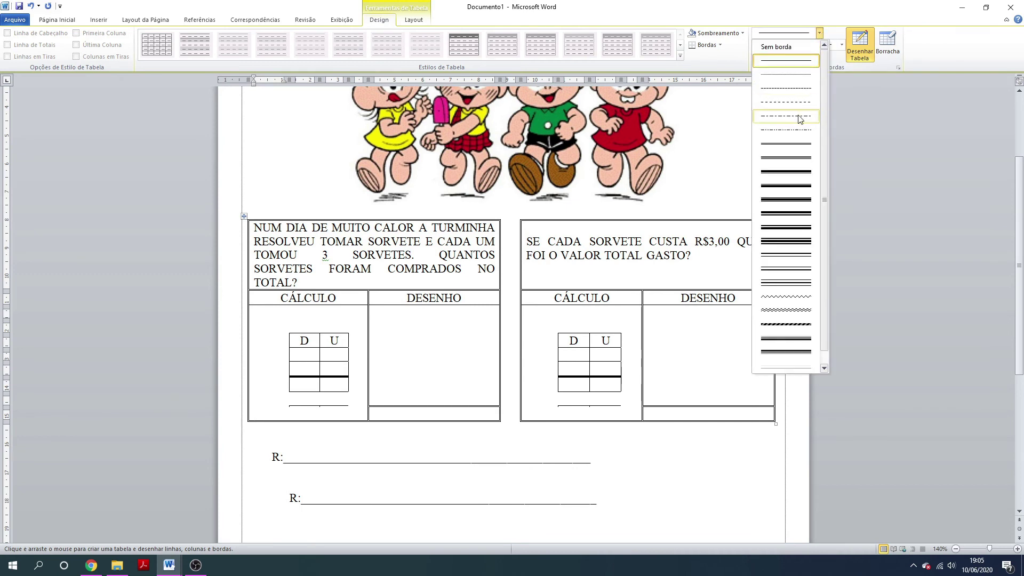
pyautogui.click(791, 145)
pyautogui.moveTo(251, 402); pyautogui.dragTo(369, 405)
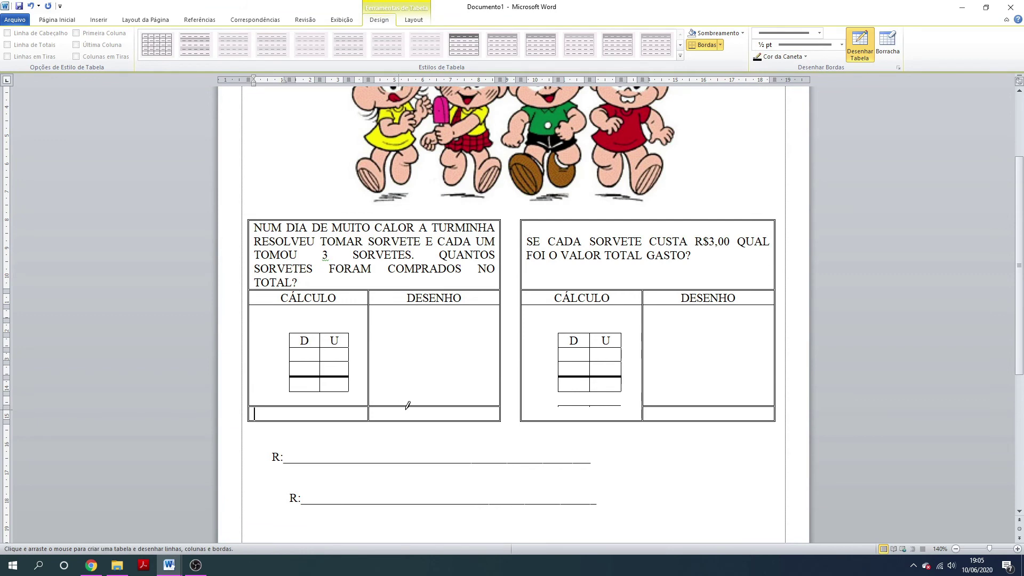
pyautogui.moveTo(536, 402); pyautogui.dragTo(635, 427)
pyautogui.press('Escape')
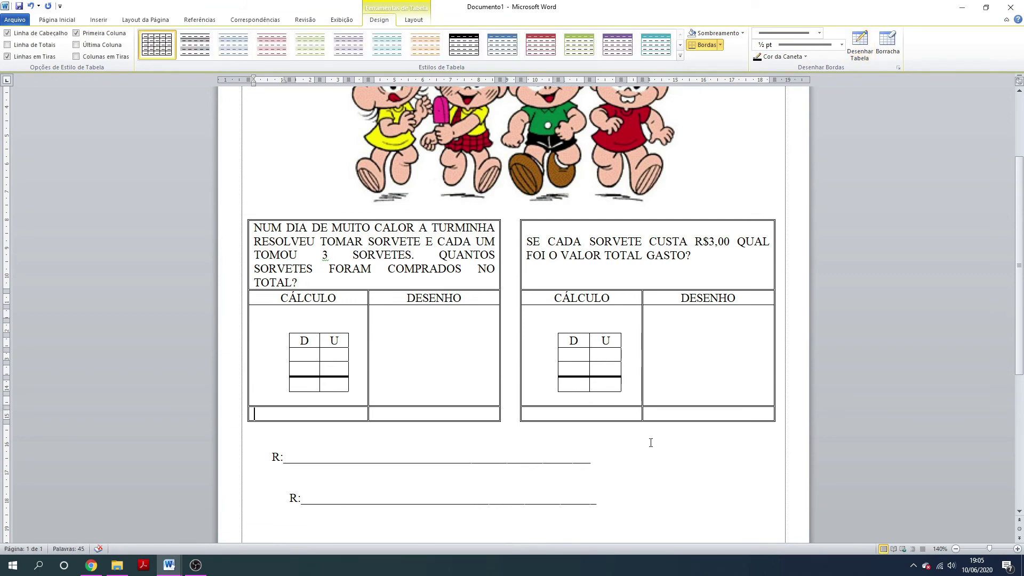
# - Merge the bottom-row cell under DESENHO with the narrow cell before it in both question blocks
pyautogui.click(635, 414)
pyautogui.click(413, 20)
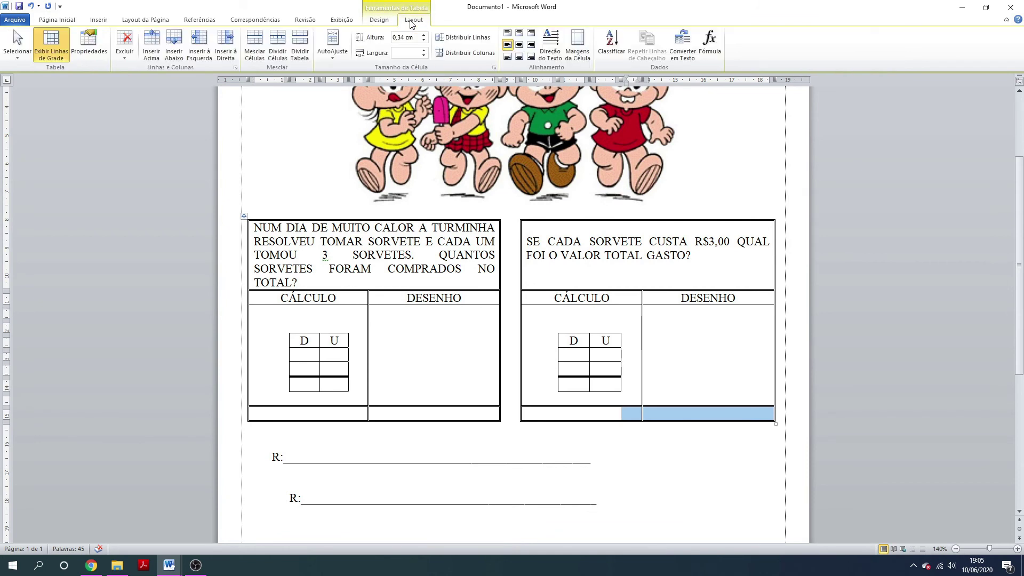
pyautogui.click(255, 45)
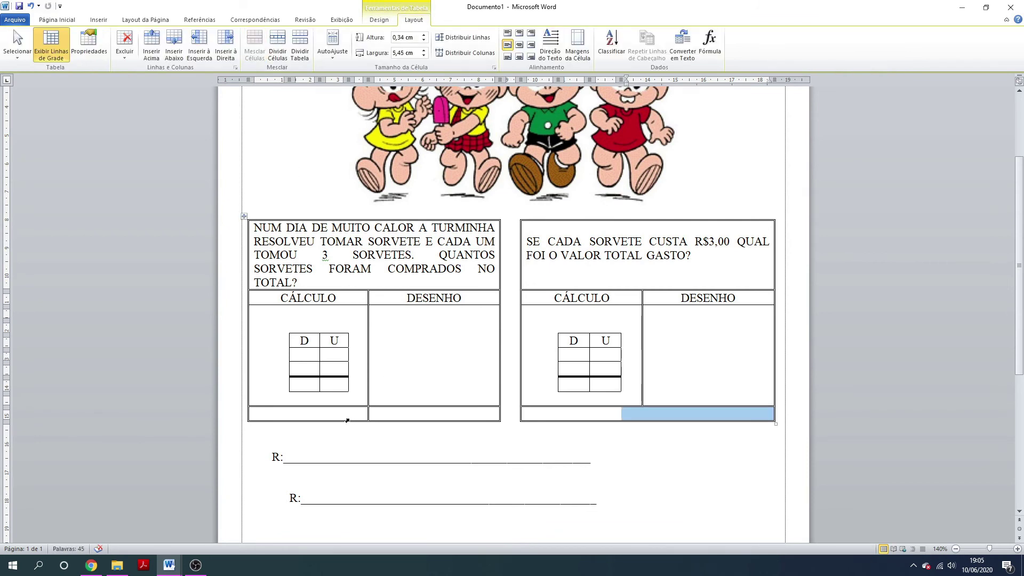
pyautogui.moveTo(347, 418); pyautogui.dragTo(386, 420)
pyautogui.click(255, 45)
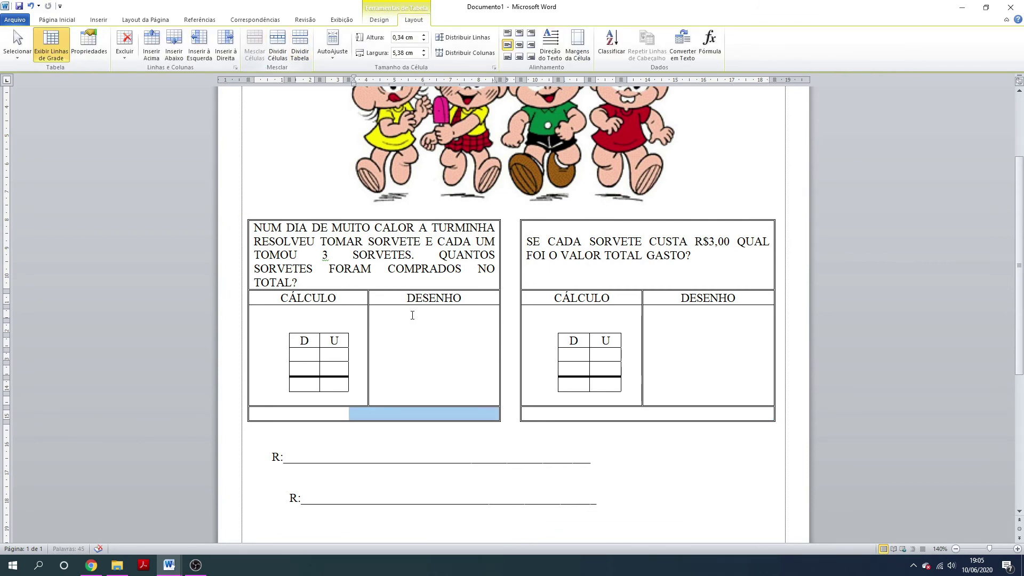
# - Shorten the first loose "R:" answer line below the tables by removing underscores from its end
pyautogui.click(530, 464)
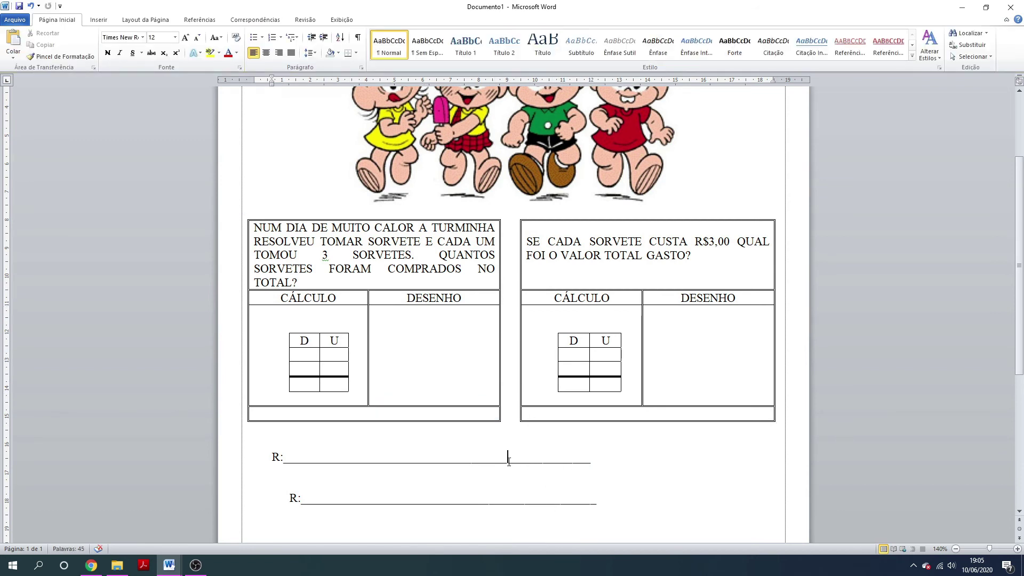
pyautogui.tripleClick(276, 465)
pyautogui.click(519, 462)
pyautogui.press('Delete')
pyautogui.press('Delete')
pyautogui.press('Delete')
pyautogui.press('Delete')
pyautogui.press('Delete')
pyautogui.press('Delete')
pyautogui.press('Delete')
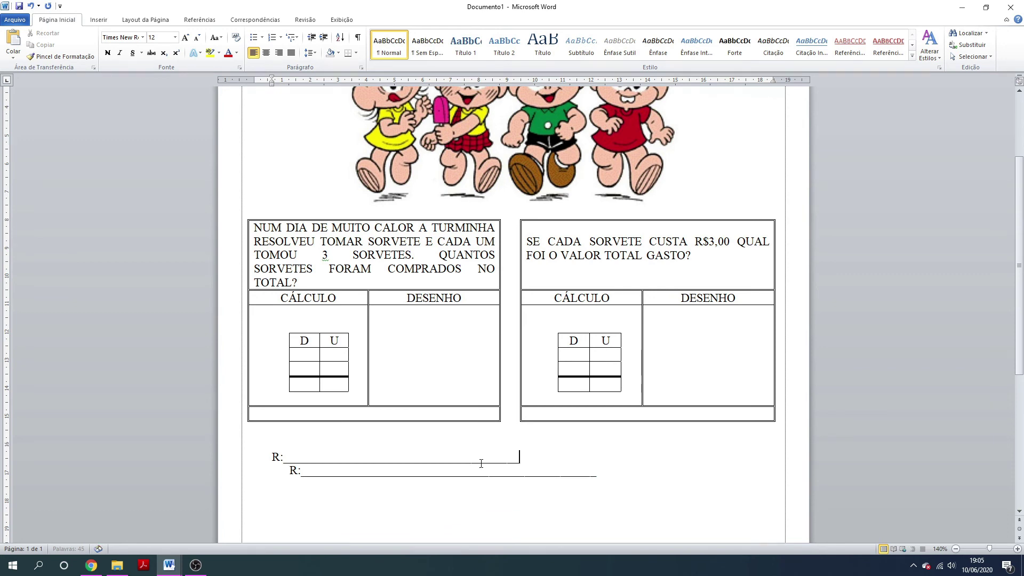
# - Try to move the shortened "R:" answer line into the bottom row of the first question's block
pyautogui.tripleClick(284, 457)
pyautogui.moveTo(279, 457); pyautogui.dragTo(264, 415)
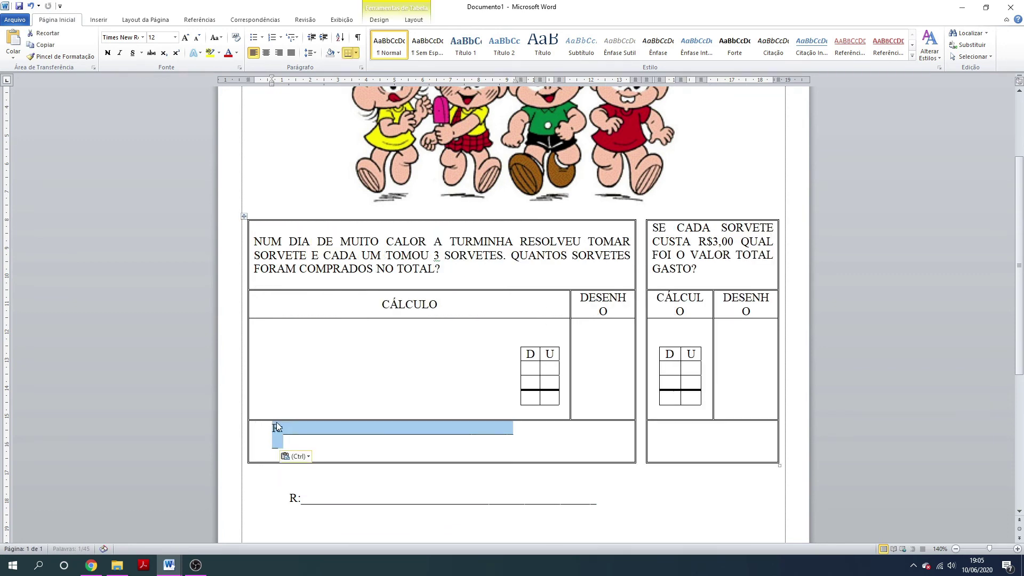
pyautogui.click(485, 432)
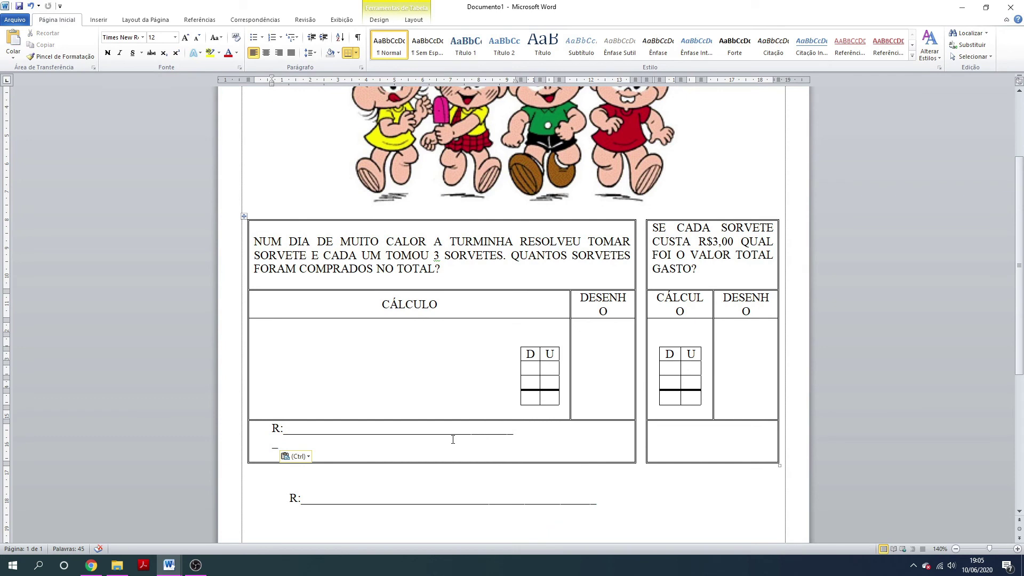
pyautogui.moveTo(286, 432); pyautogui.dragTo(299, 439)
pyautogui.click(283, 432)
pyautogui.click(302, 435)
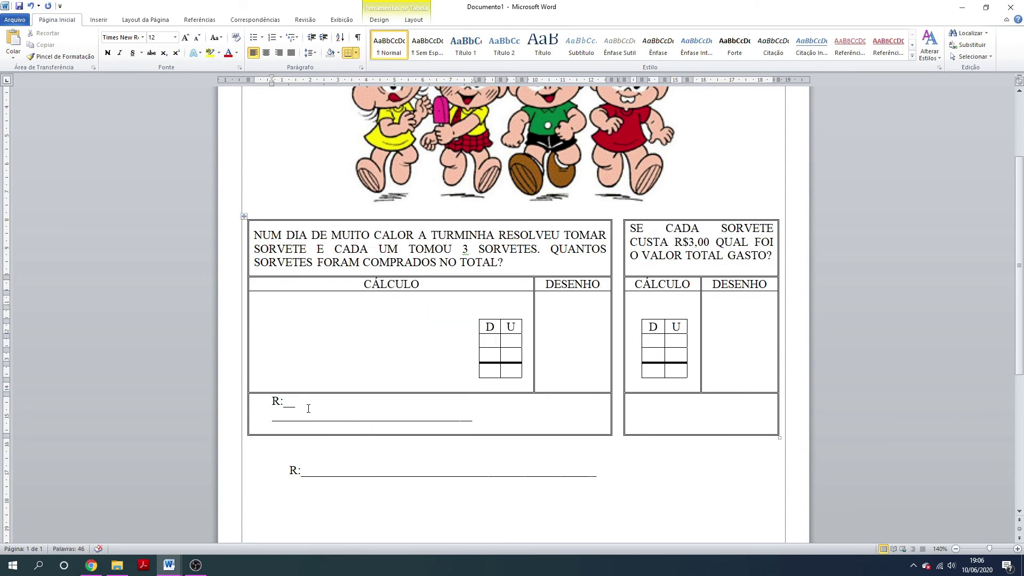
# - Replace the underscored line in the first block's bottom row with "R.:" and label the second block's bottom row the same way
pyautogui.moveTo(314, 414); pyautogui.dragTo(472, 419)
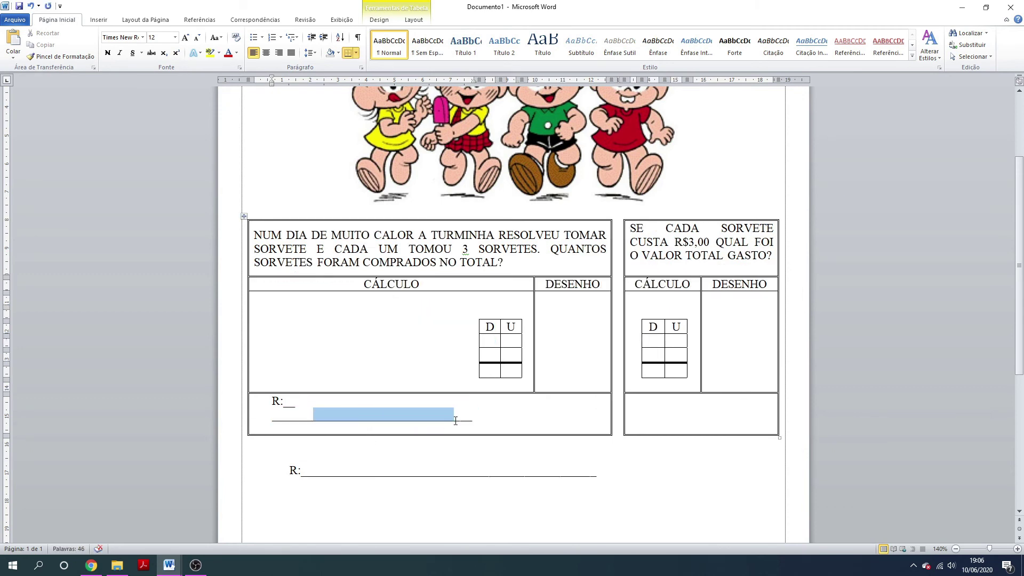
pyautogui.press('Delete')
pyautogui.moveTo(314, 415); pyautogui.dragTo(273, 403)
pyautogui.press('Delete')
pyautogui.write('R')
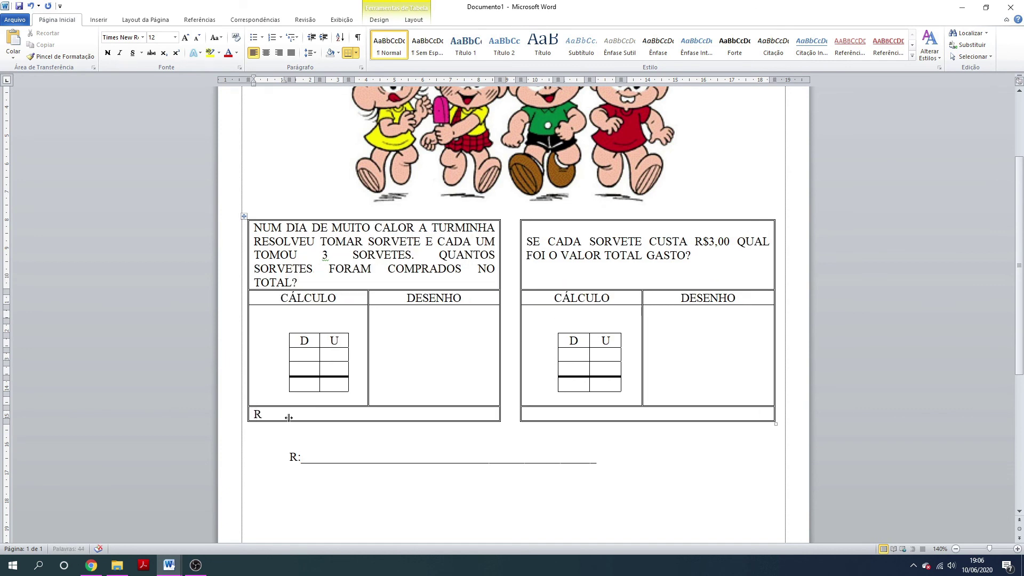
pyautogui.write('.:')
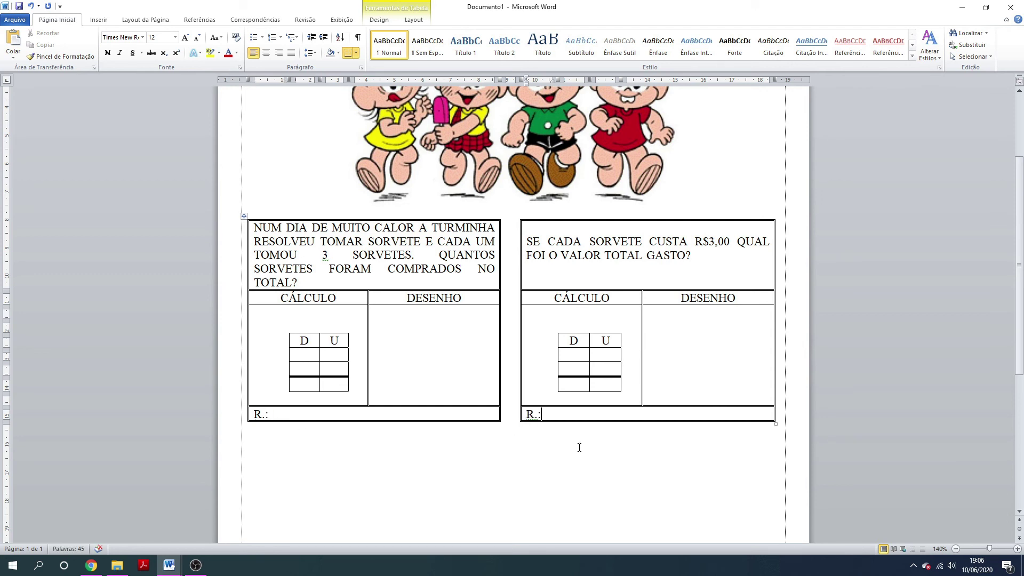
# - Number the two question texts "1-" and "2 -"
pyautogui.click(567, 495)
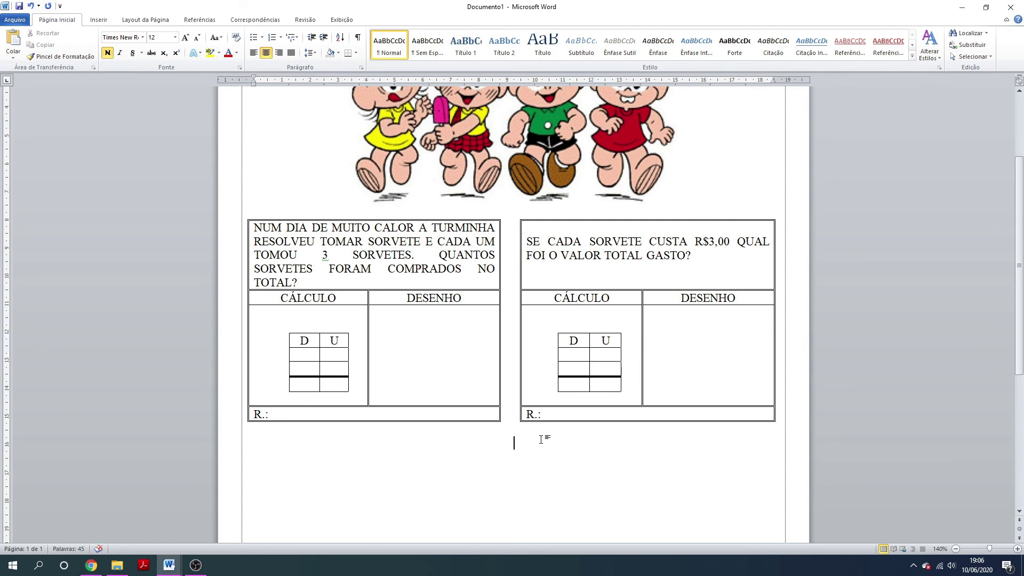
pyautogui.click(770, 414)
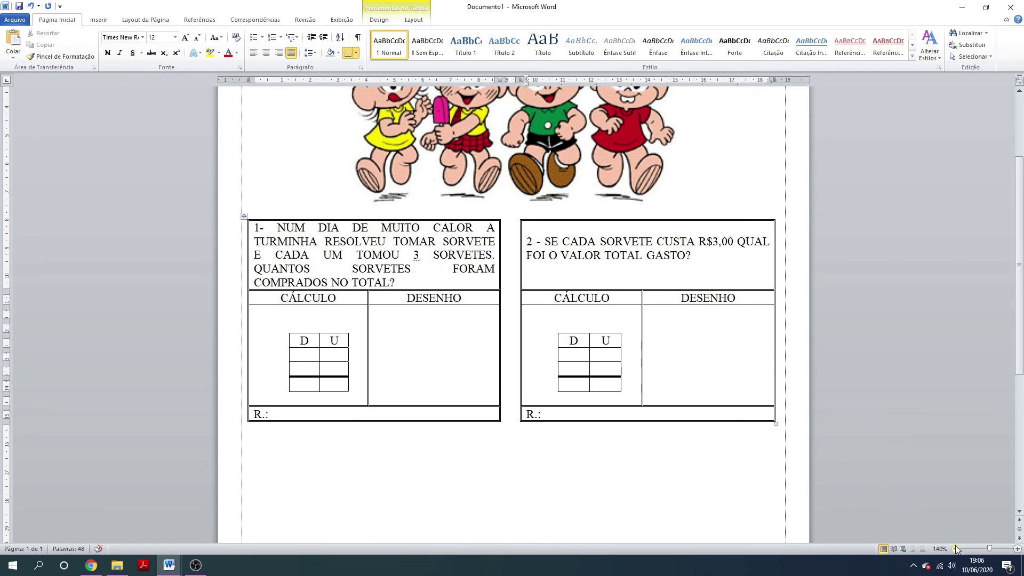
# - Delete an empty line between the ATIVIDADE 2 heading and the character picture
pyautogui.click(956, 549)
pyautogui.click(956, 549)
pyautogui.click(956, 549)
pyautogui.click(956, 549)
pyautogui.click(956, 549)
pyautogui.click(956, 549)
pyautogui.click(956, 549)
pyautogui.click(957, 549)
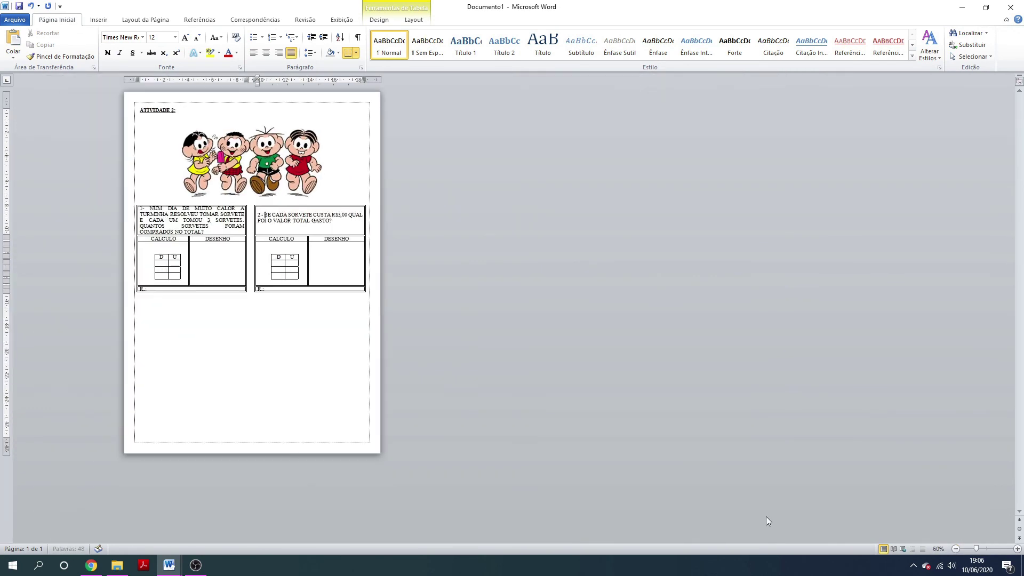
pyautogui.click(193, 115)
pyautogui.press('Delete')
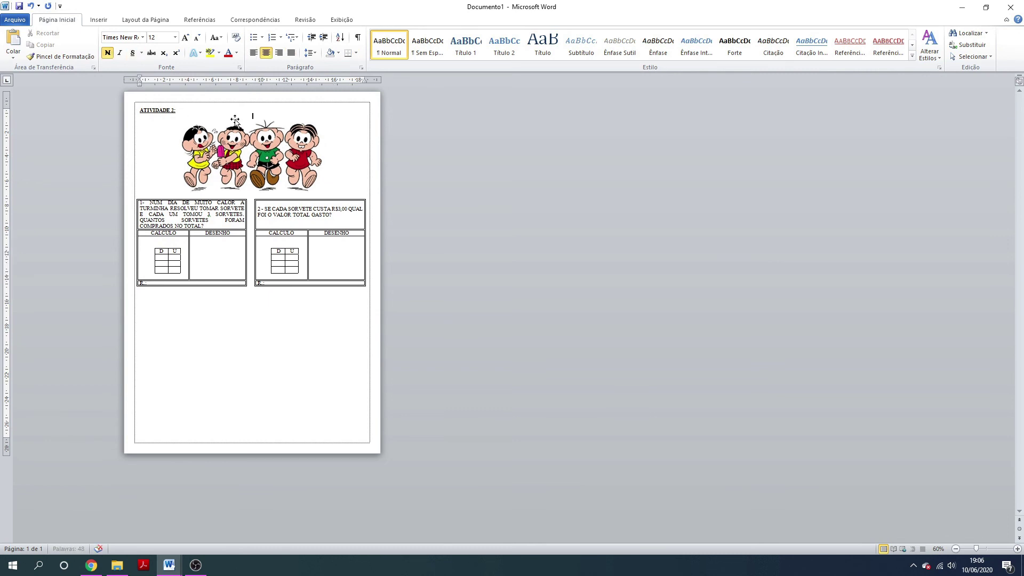
# - Shrink the character picture proportionally so the activity fits in the upper half of the page
pyautogui.click(235, 152)
pyautogui.click(335, 212)
pyautogui.click(224, 128)
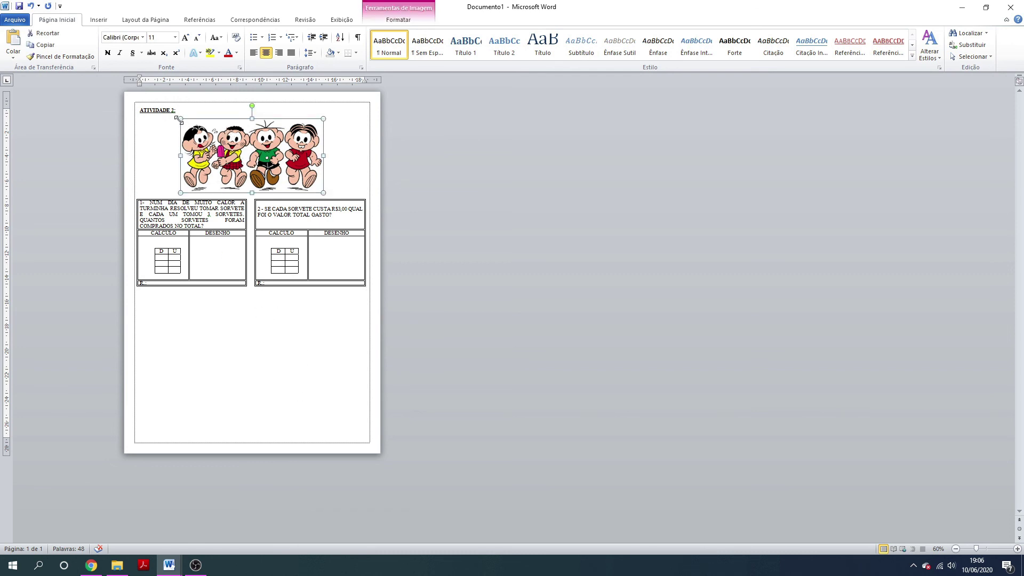
pyautogui.moveTo(182, 119); pyautogui.dragTo(214, 135)
# - Copy the whole activity and paste a duplicate below the tables on the same page
pyautogui.hotkey('ctrl', 'a')
pyautogui.hotkey('ctrl', 'c')
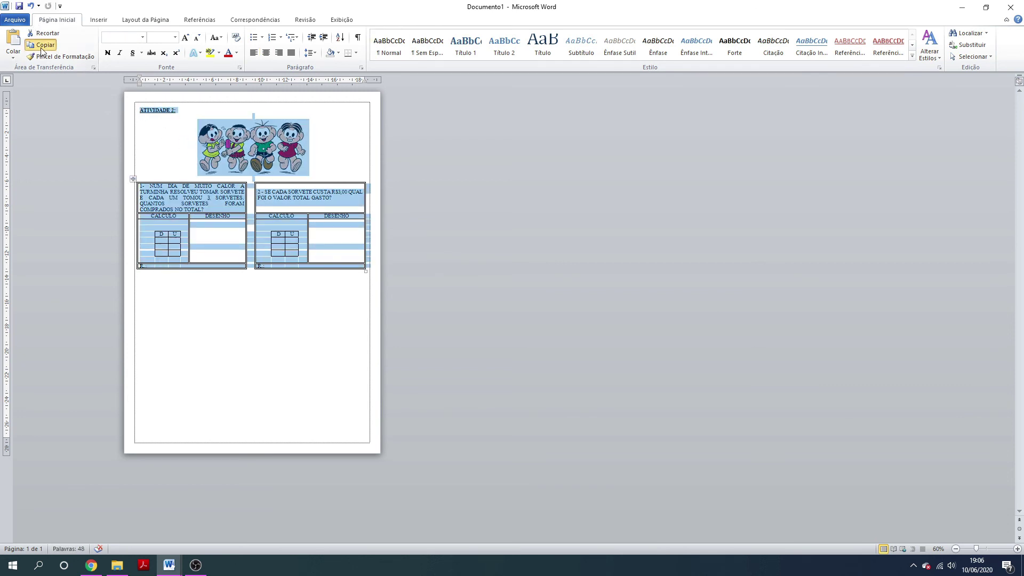
pyautogui.click(194, 303)
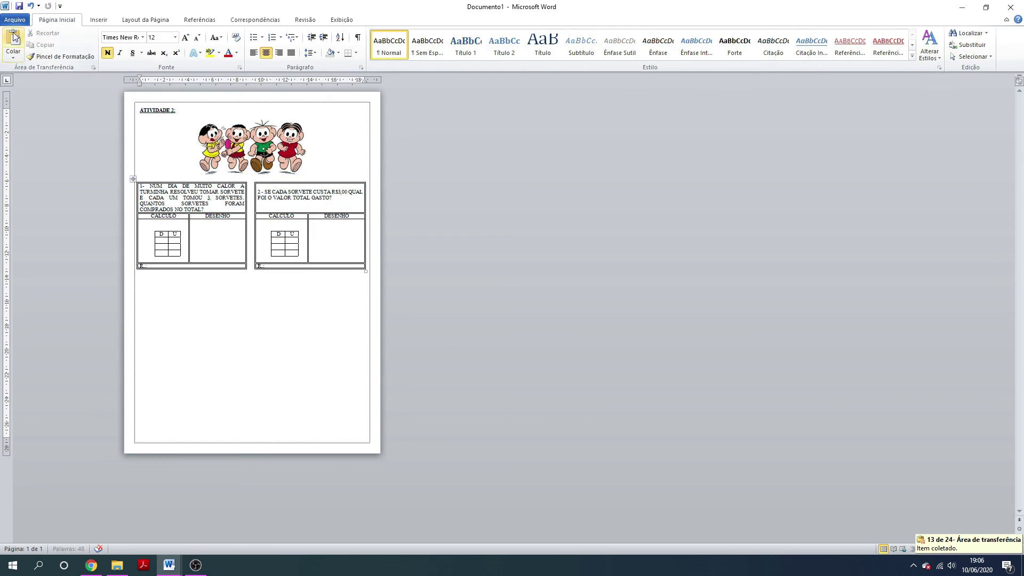
pyautogui.click(13, 42)
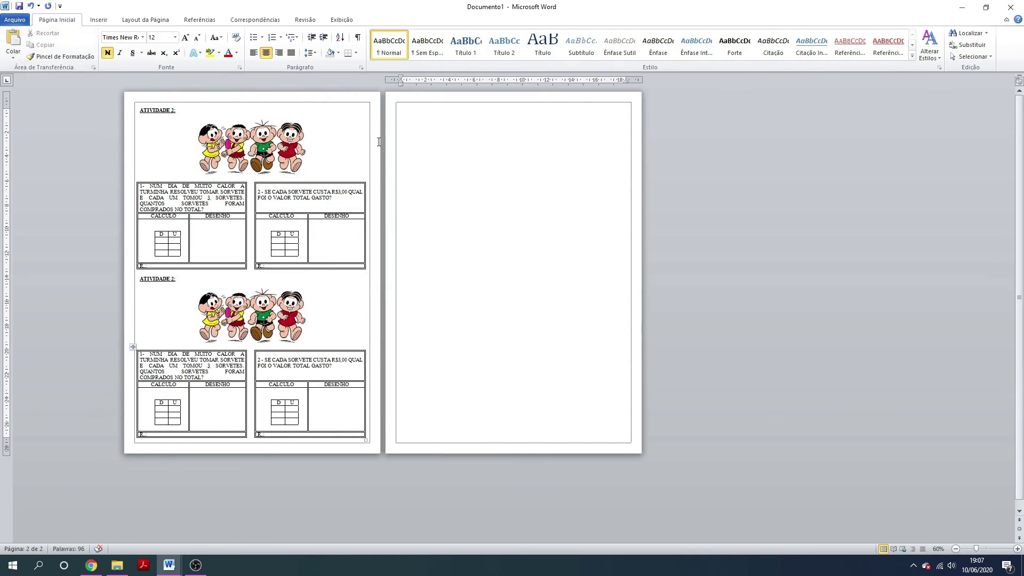
# - Slightly reduce the character picture in both copies of the activity so everything fits on one page
pyautogui.click(368, 444)
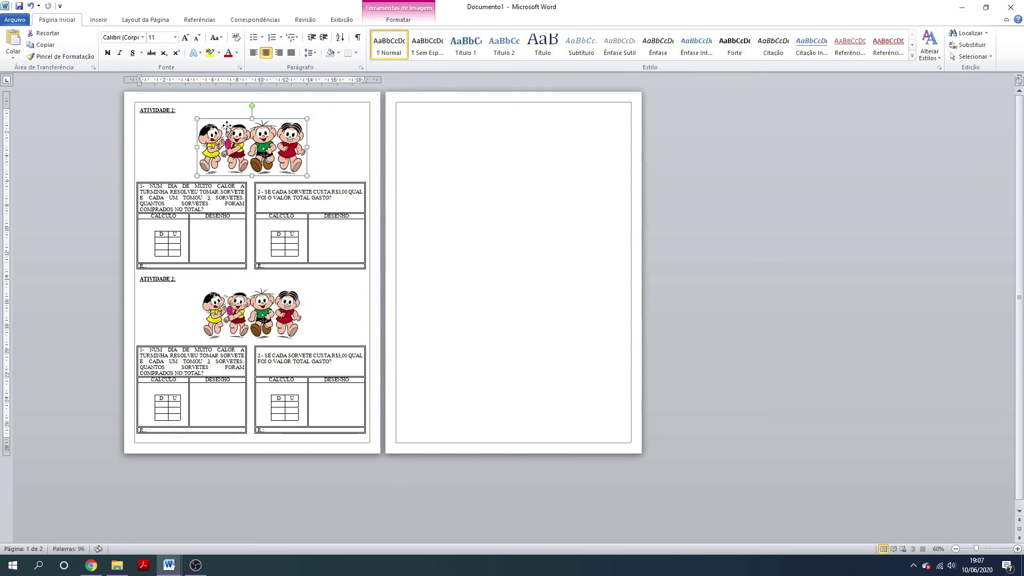
pyautogui.click(201, 122)
pyautogui.click(239, 177)
pyautogui.scroll(3, 239, 177)
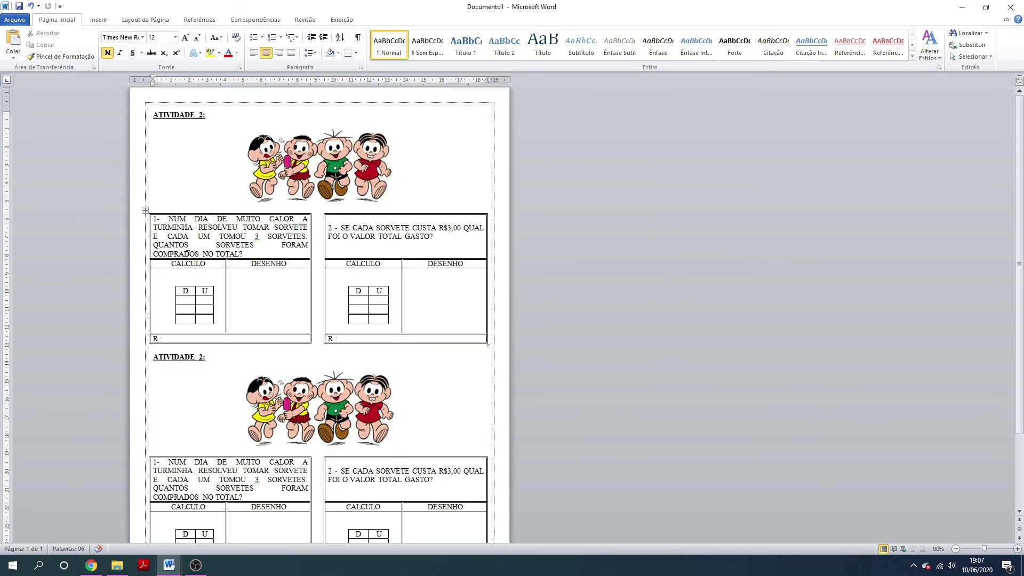
pyautogui.scroll(-3, 297, 239)
pyautogui.scroll(3, 361, 288)
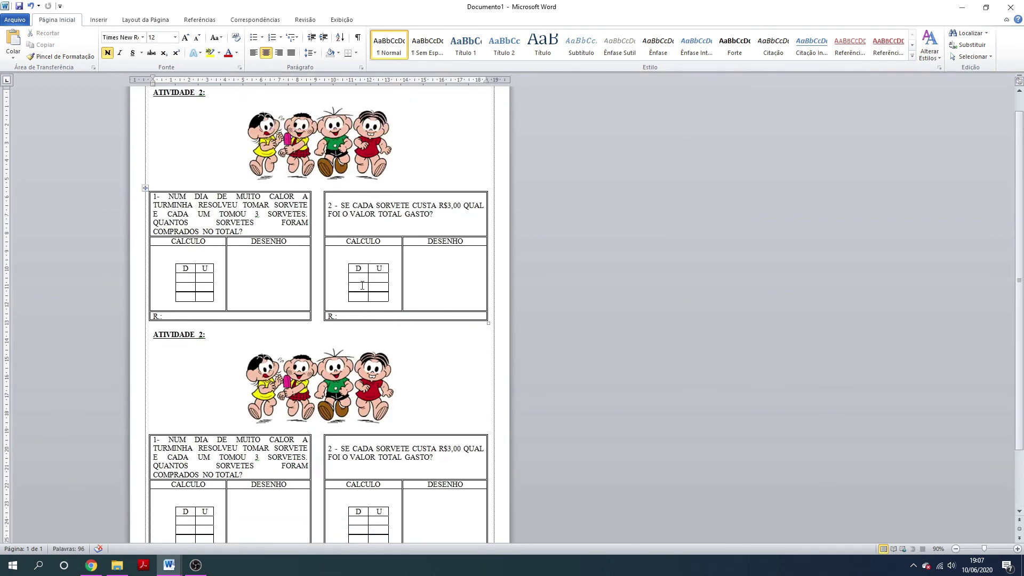